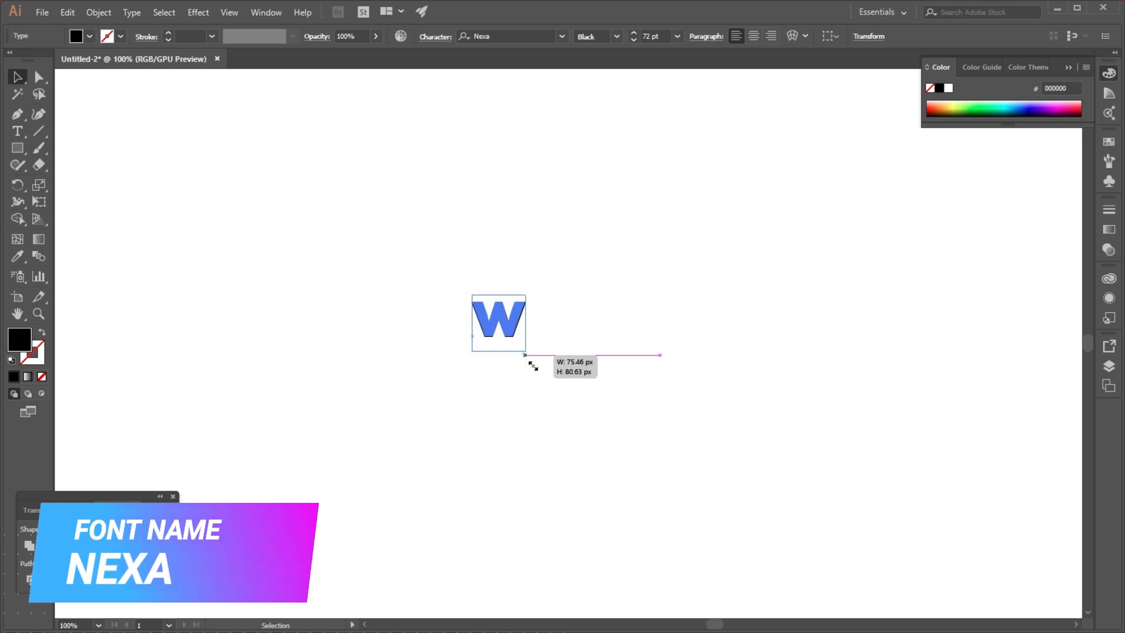
Convert the enlarged letter W to outlines.
{"action": "right_click", "coordinate": [560, 302]}
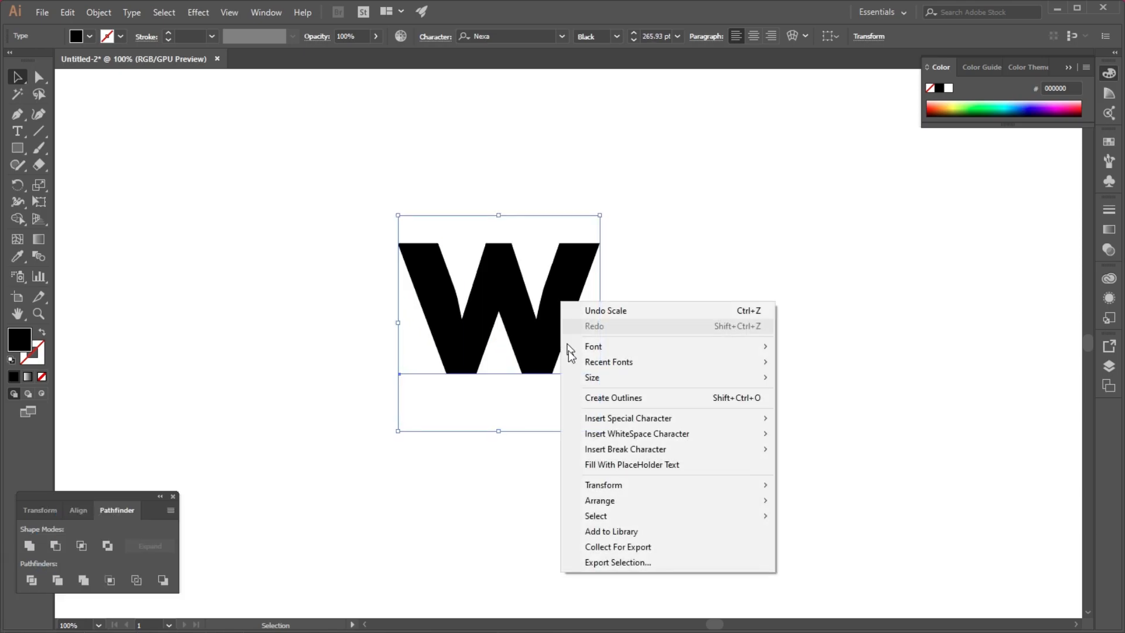
{"action": "left_click", "coordinate": [698, 399]}
{"action": "left_click", "coordinate": [683, 336]}
{"action": "left_click_drag", "start_coordinate": [543, 345], "coordinate": [489, 345]}
{"action": "scroll", "coordinate": [365, 305], "scroll_direction": "up", "scroll_amount": 1}
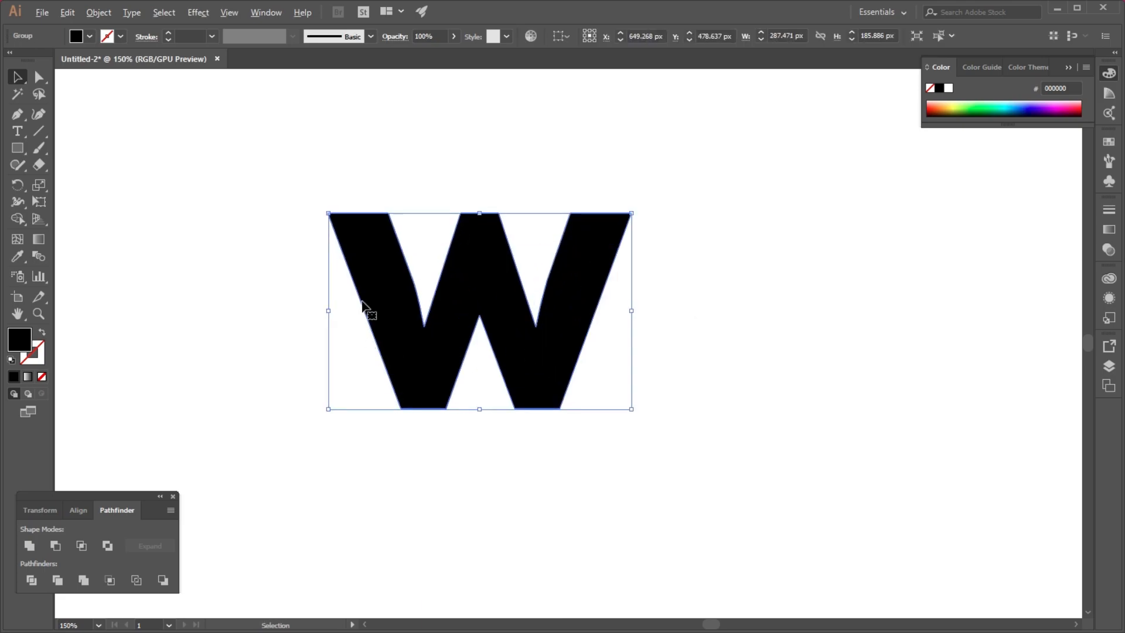
{"action": "left_click", "coordinate": [228, 267]}
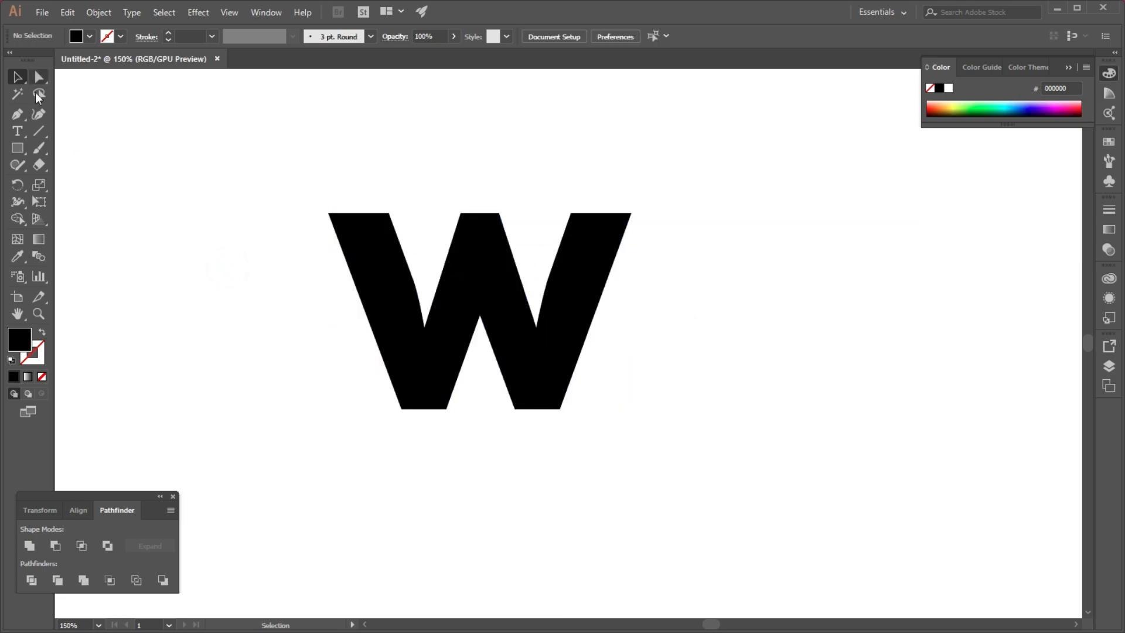
Draw a black filled triangle with the Pen tool along the W's left inner edge to straighten the curve at the notch.
{"action": "left_click", "coordinate": [18, 115]}
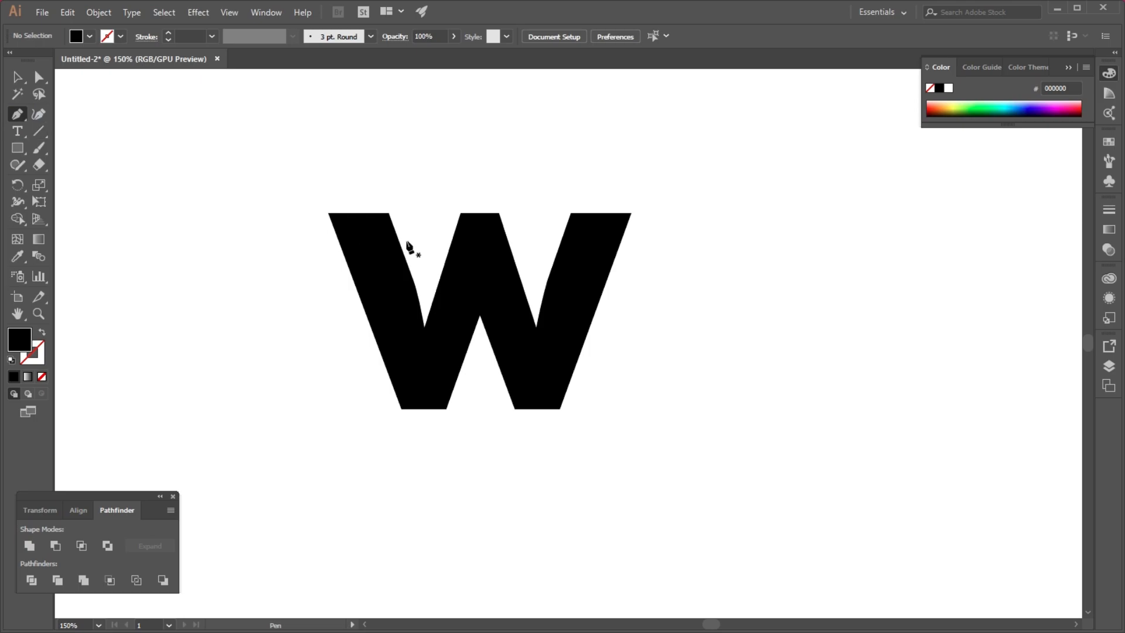
{"action": "scroll", "coordinate": [394, 233], "scroll_direction": "up", "scroll_amount": 3}
{"action": "left_click", "coordinate": [367, 177]}
{"action": "scroll", "coordinate": [387, 198], "scroll_direction": "down", "scroll_amount": 3}
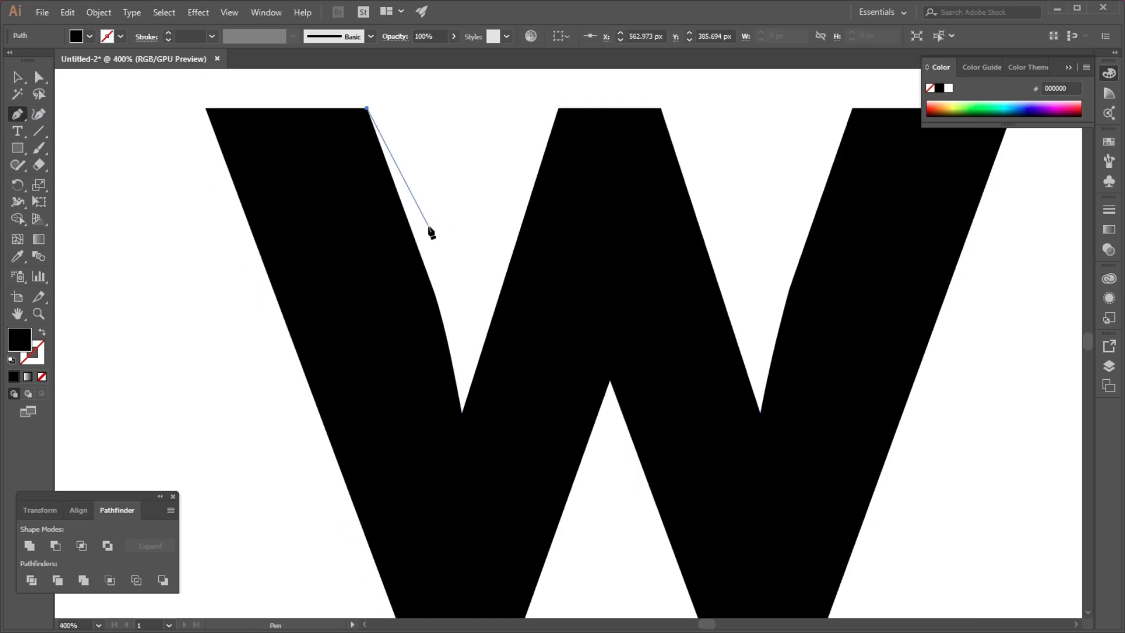
{"action": "left_click", "coordinate": [519, 502]}
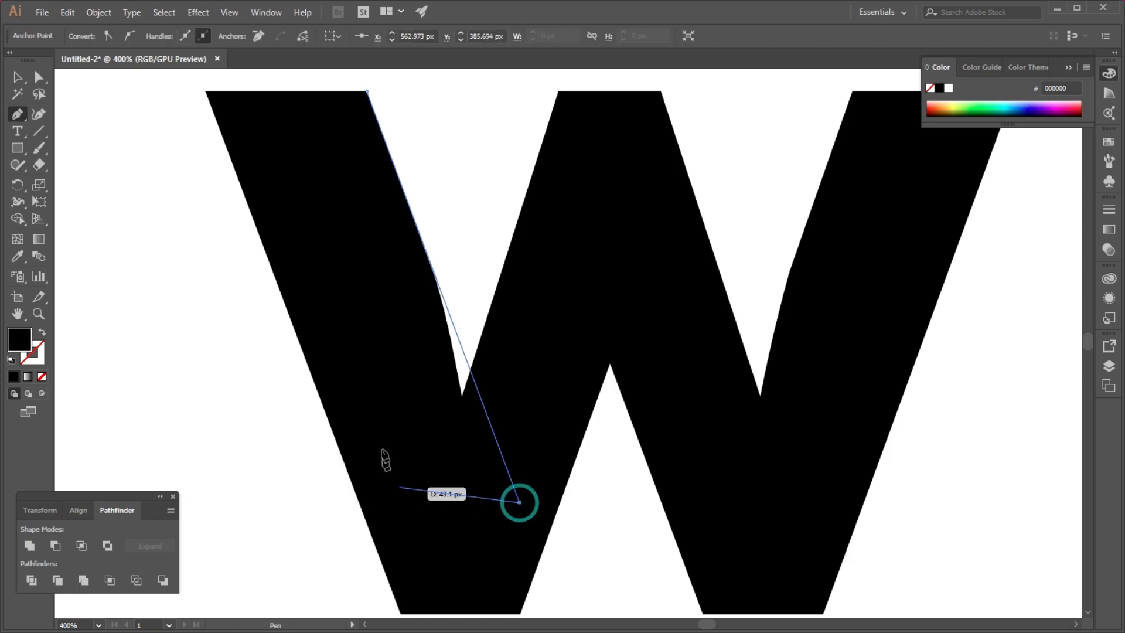
{"action": "left_click", "coordinate": [245, 133]}
{"action": "left_click", "coordinate": [367, 91]}
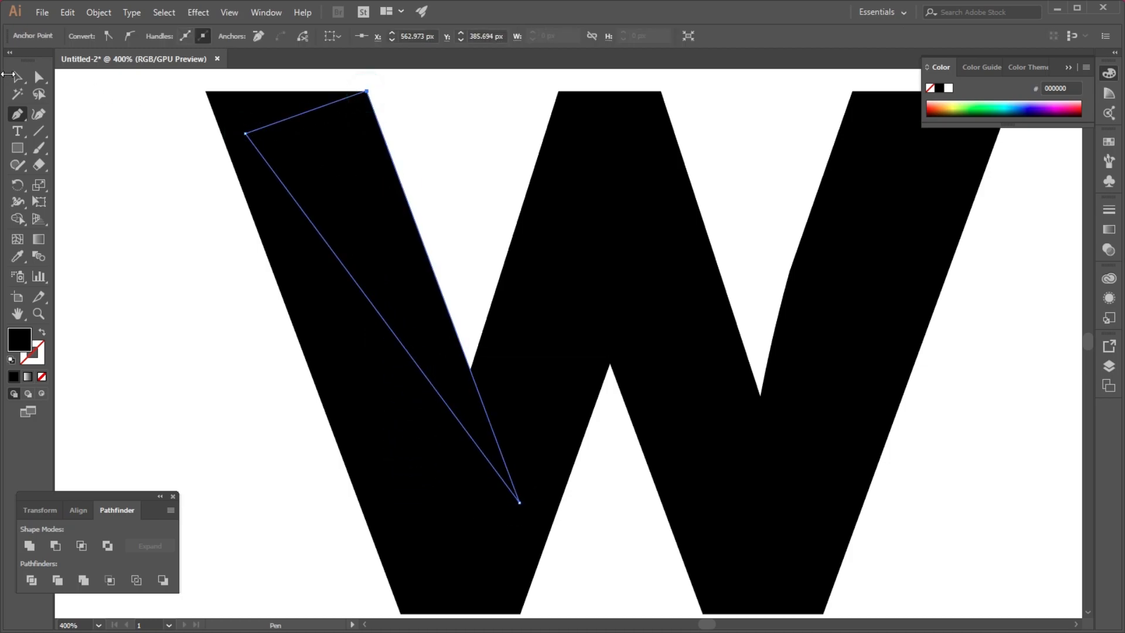
{"action": "left_click", "coordinate": [14, 79]}
{"action": "left_click", "coordinate": [168, 269]}
{"action": "key", "text": "ctrl+minus"}
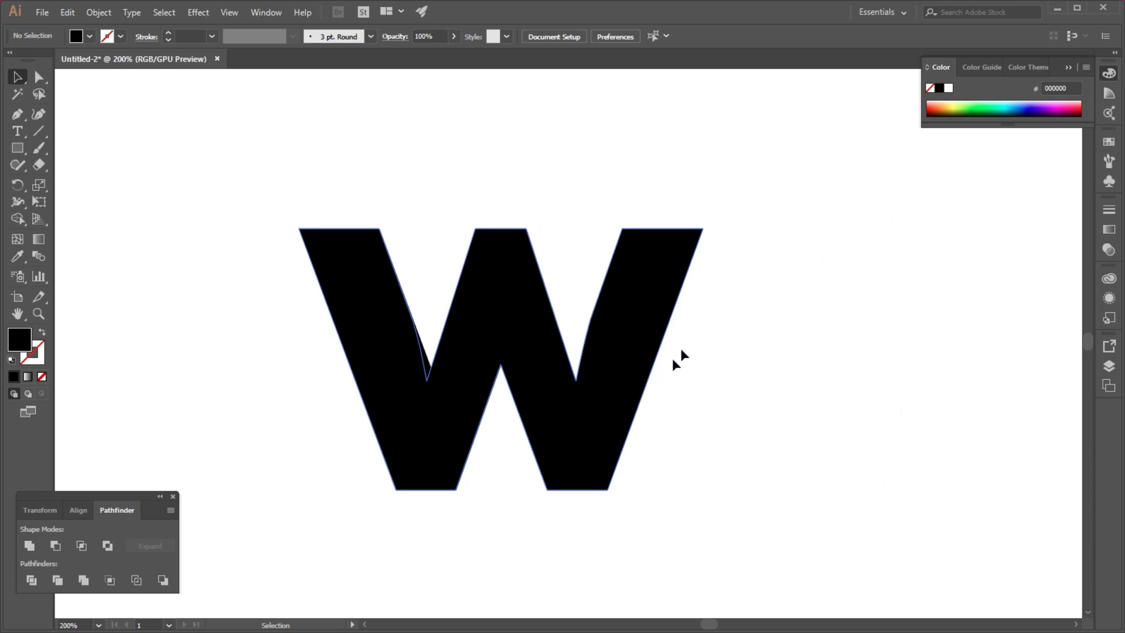
Draw a matching black triangle with the Pen tool along the W's right inner edge to straighten the second notch.
{"action": "left_click", "coordinate": [17, 114]}
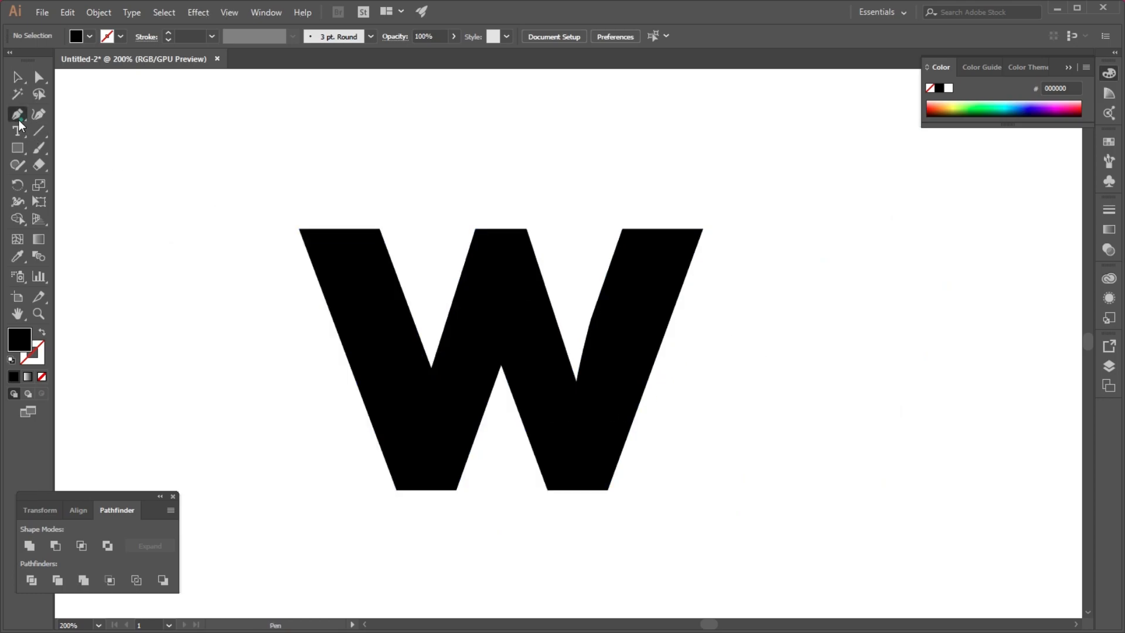
{"action": "scroll", "coordinate": [349, 246], "scroll_direction": "up", "scroll_amount": 2}
{"action": "left_click", "coordinate": [897, 212]}
{"action": "scroll", "coordinate": [879, 195], "scroll_direction": "down", "scroll_amount": 3}
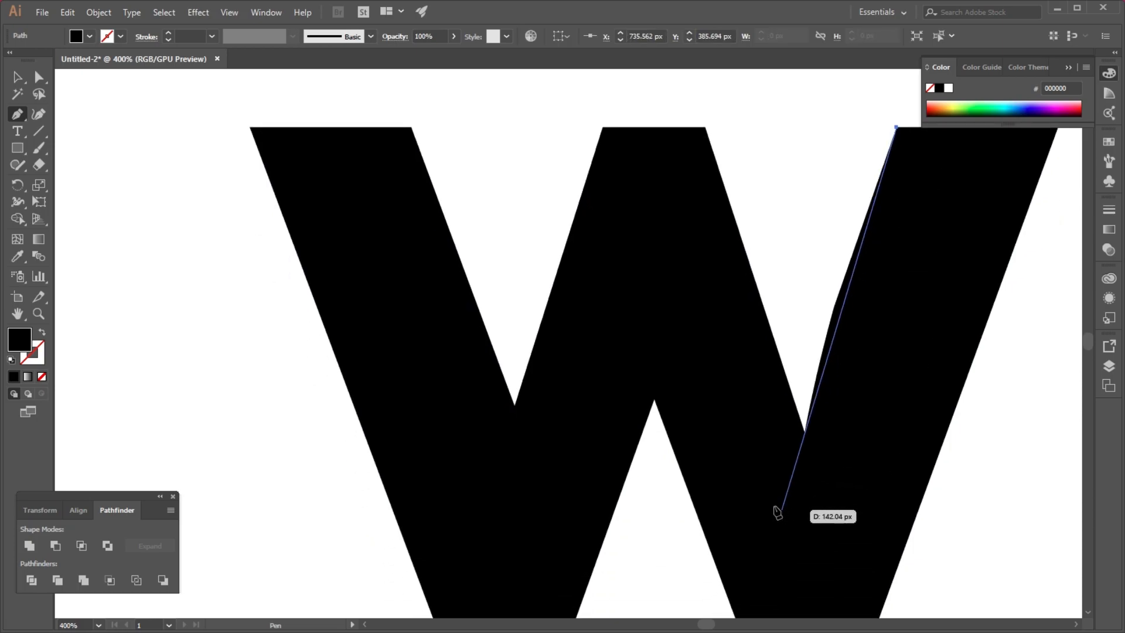
{"action": "left_click", "coordinate": [765, 503]}
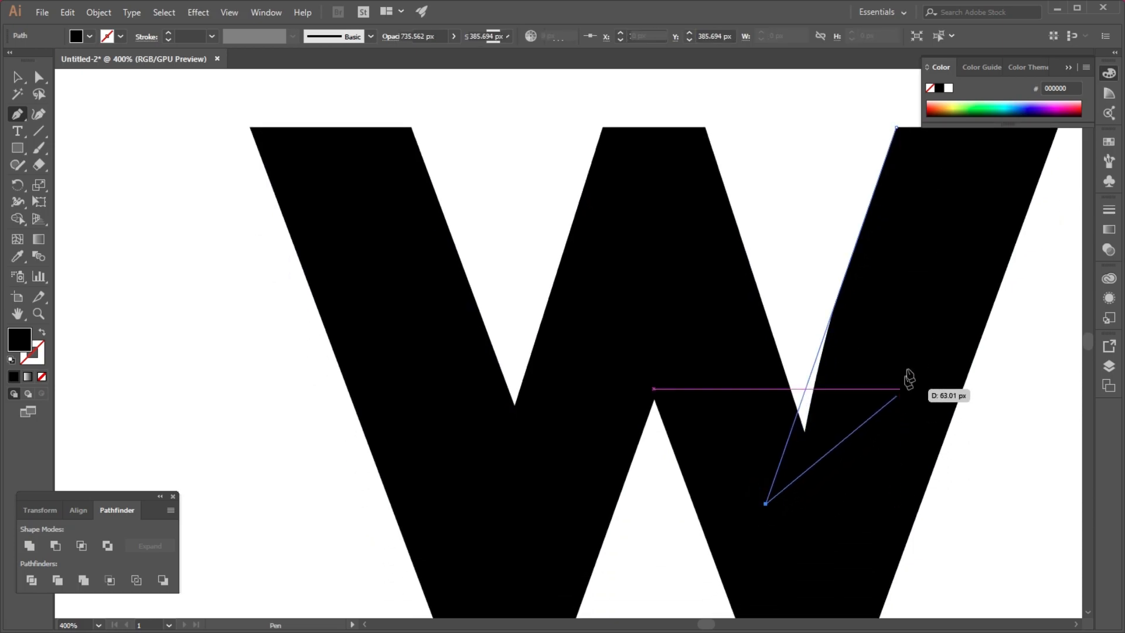
{"action": "left_click", "coordinate": [954, 264]}
{"action": "left_click", "coordinate": [896, 126]}
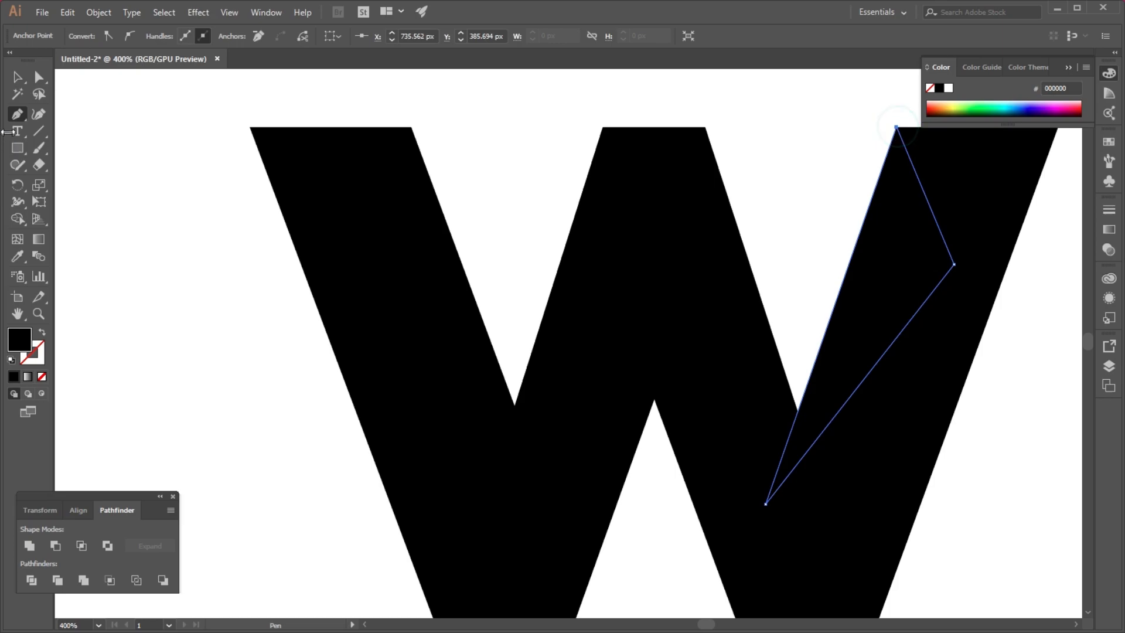
{"action": "left_click", "coordinate": [17, 77]}
{"action": "left_click_drag", "start_coordinate": [205, 209], "coordinate": [369, 359]}
{"action": "scroll", "coordinate": [370, 360], "scroll_direction": "down", "scroll_amount": 2}
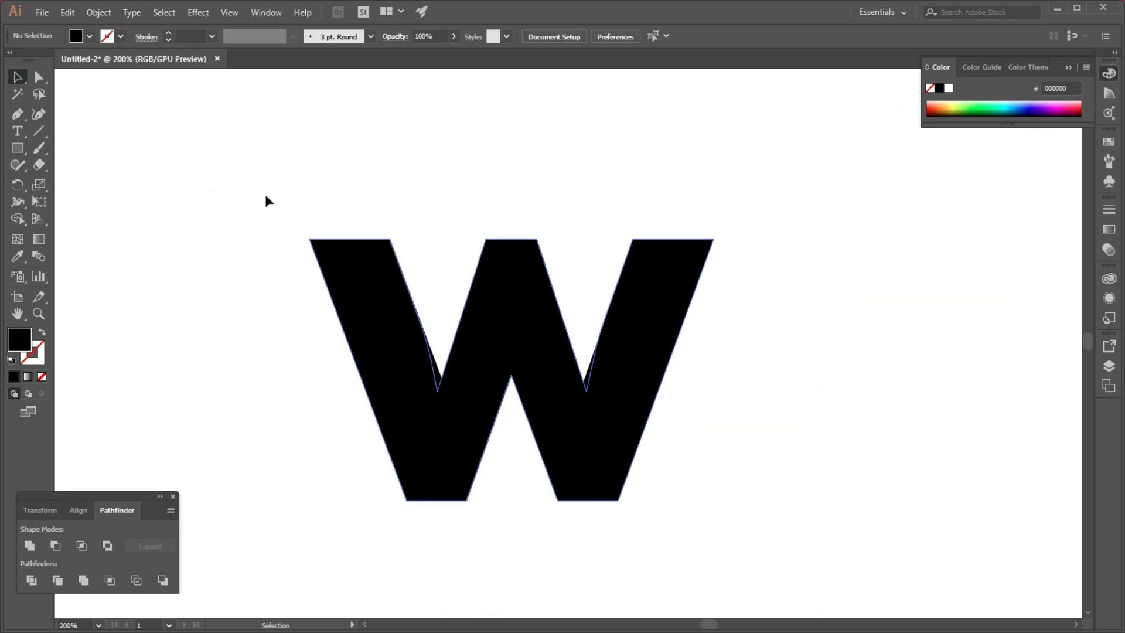
Unite the W outline and both triangles into one shape.
{"action": "left_click_drag", "start_coordinate": [264, 195], "coordinate": [701, 505]}
{"action": "left_click", "coordinate": [29, 546]}
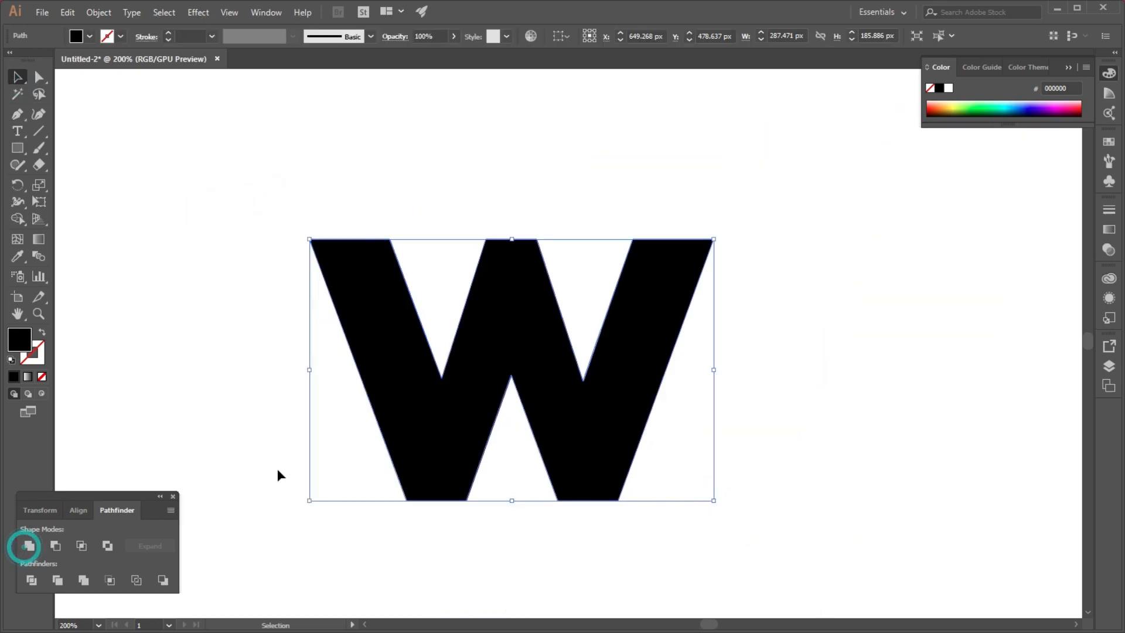
{"action": "scroll", "coordinate": [493, 307], "scroll_direction": "down", "scroll_amount": 2}
{"action": "left_click", "coordinate": [756, 422]}
Copy the W, paste it in front and move the duplicate to the right of the original.
{"action": "left_click", "coordinate": [529, 351]}
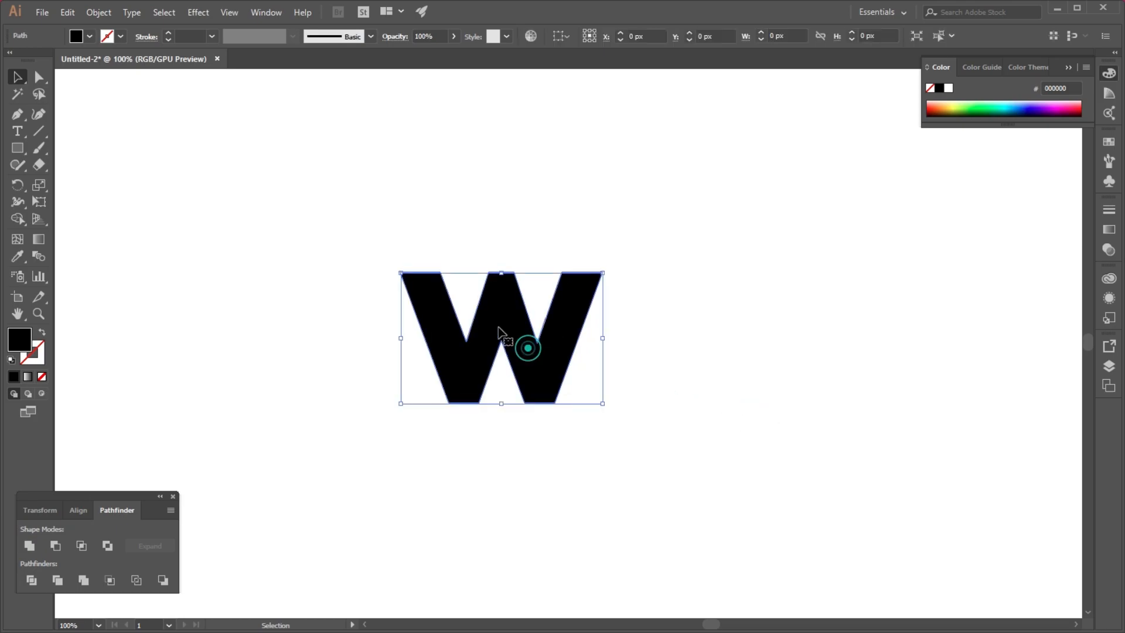
{"action": "left_click", "coordinate": [68, 12]}
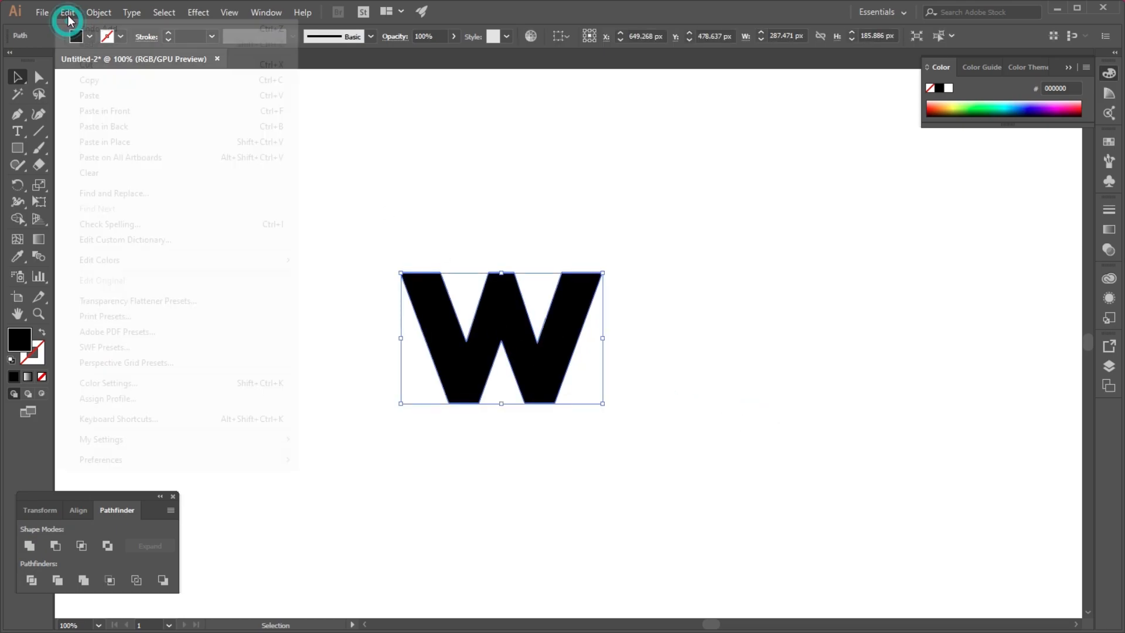
{"action": "left_click", "coordinate": [97, 80]}
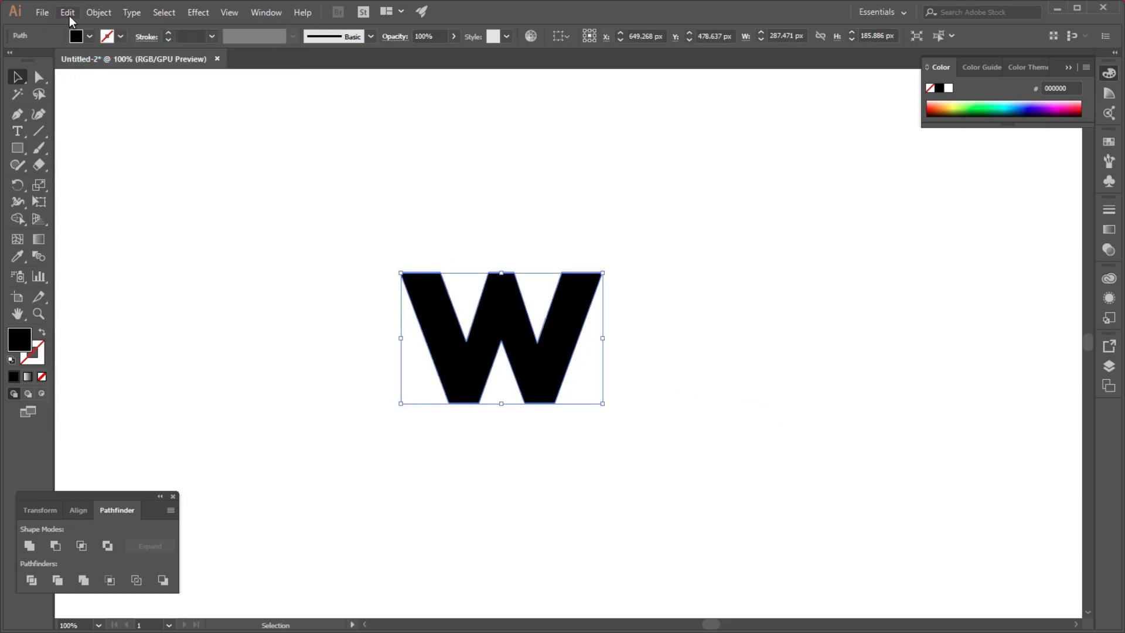
{"action": "left_click", "coordinate": [68, 13]}
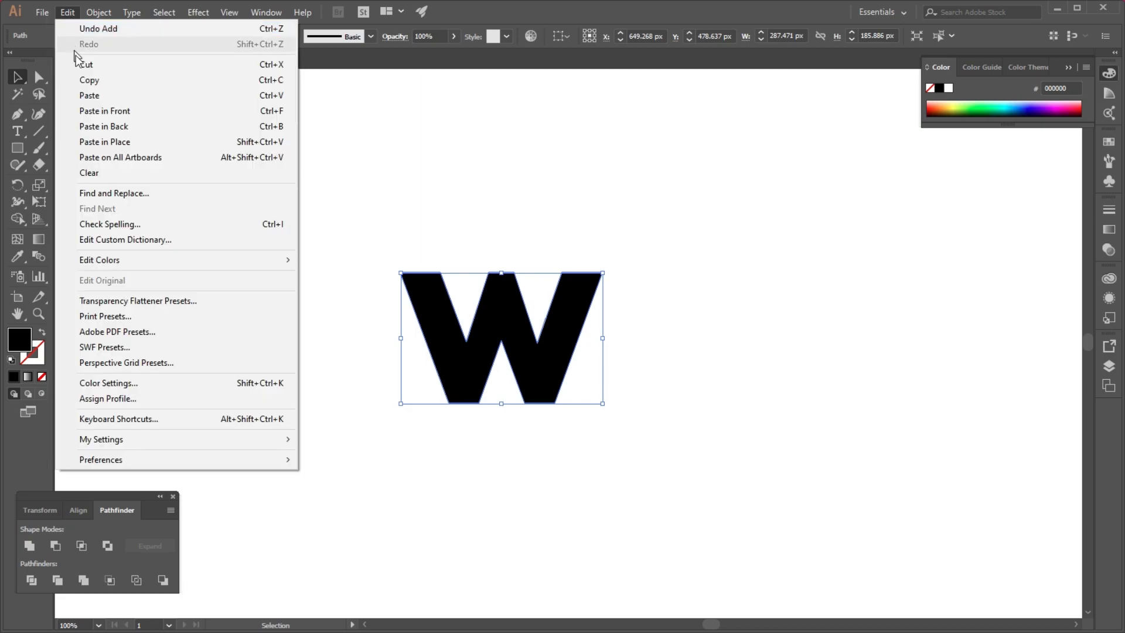
{"action": "left_click", "coordinate": [95, 111]}
{"action": "left_click", "coordinate": [253, 288]}
{"action": "left_click_drag", "start_coordinate": [611, 328], "coordinate": [836, 307]}
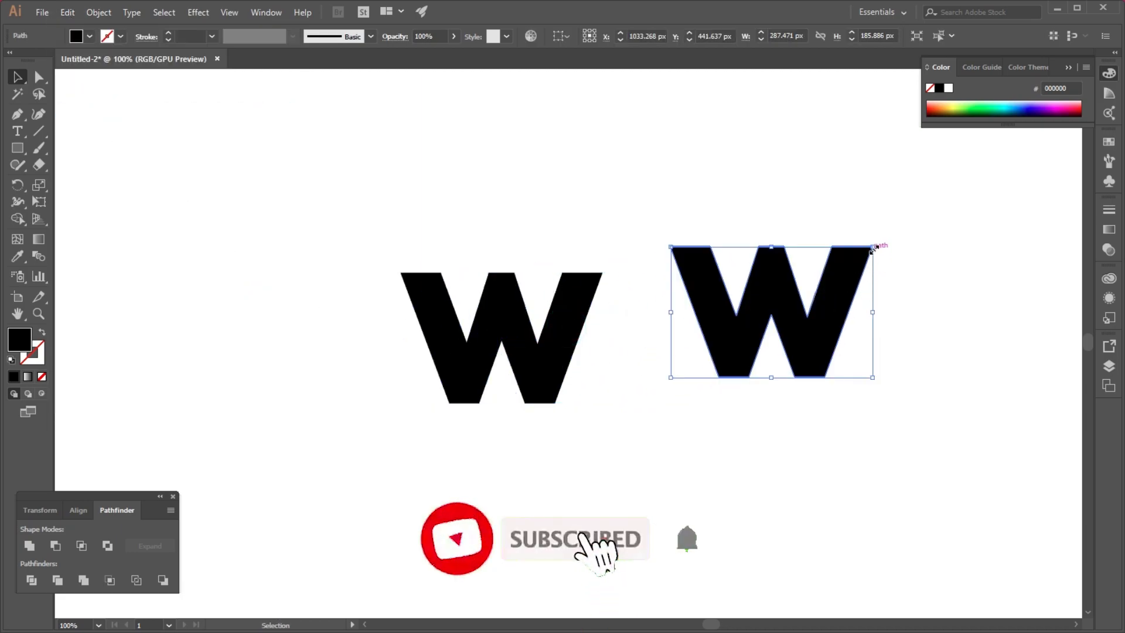
Rotate the duplicate 180 degrees into an M and overlap its left leg with the W's right stroke, tops level.
{"action": "left_click_drag", "start_coordinate": [872, 249], "coordinate": [668, 381]}
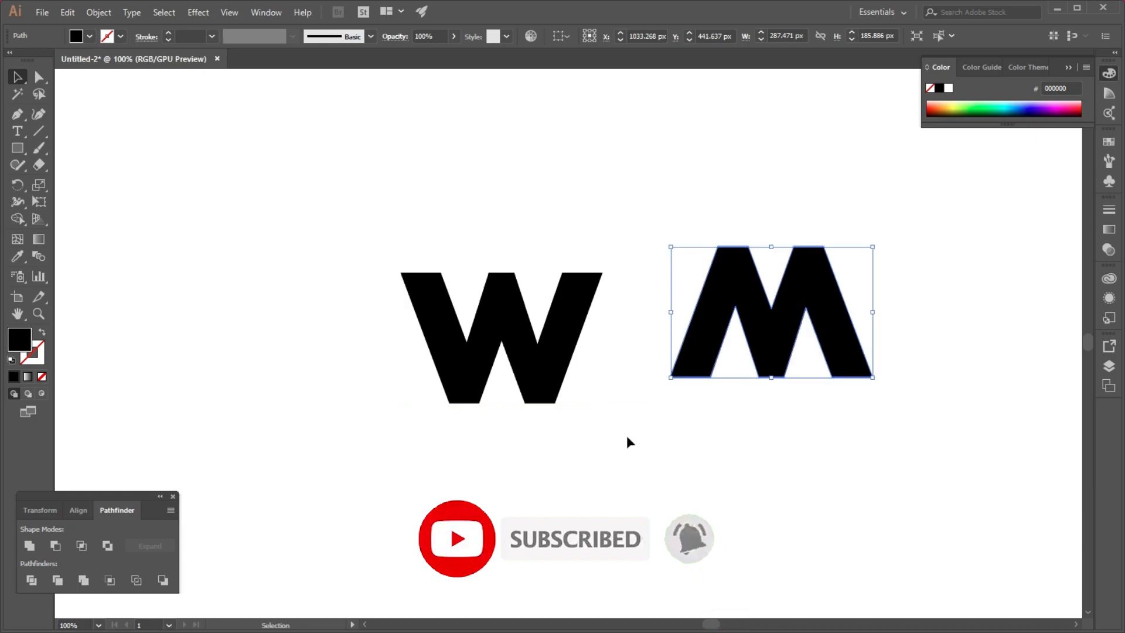
{"action": "left_click", "coordinate": [627, 441]}
{"action": "scroll", "coordinate": [553, 402], "scroll_direction": "up", "scroll_amount": 1}
{"action": "left_click_drag", "start_coordinate": [762, 329], "coordinate": [534, 370]}
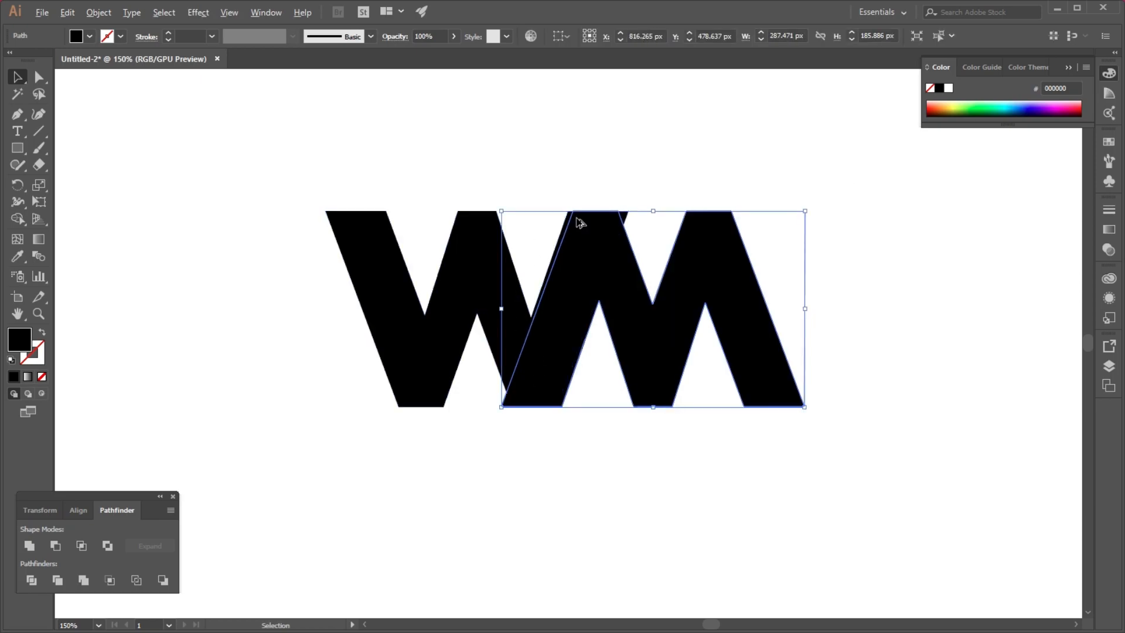
{"action": "scroll", "coordinate": [580, 222], "scroll_direction": "up", "scroll_amount": 2}
{"action": "left_click", "coordinate": [718, 294]}
{"action": "left_click_drag", "start_coordinate": [694, 352], "coordinate": [690, 352]}
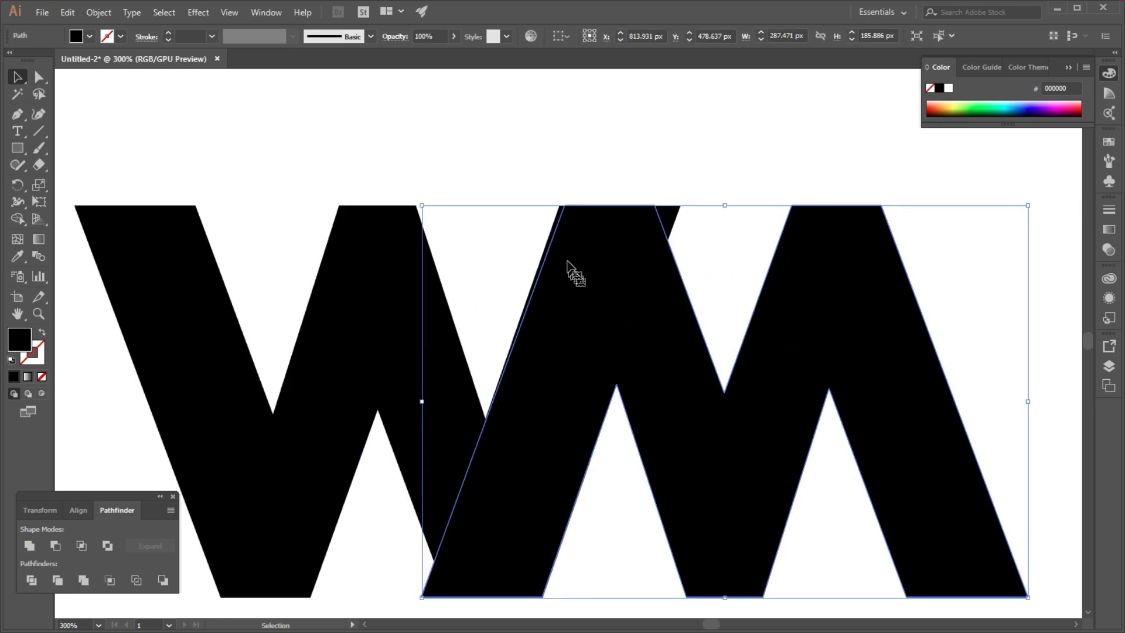
Select both letters and remove the two protruding corners at the top and bottom of the shared stroke with the Shape Builder.
{"action": "scroll", "coordinate": [569, 265], "scroll_direction": "down", "scroll_amount": 2}
{"action": "left_click_drag", "start_coordinate": [518, 176], "coordinate": [706, 419]}
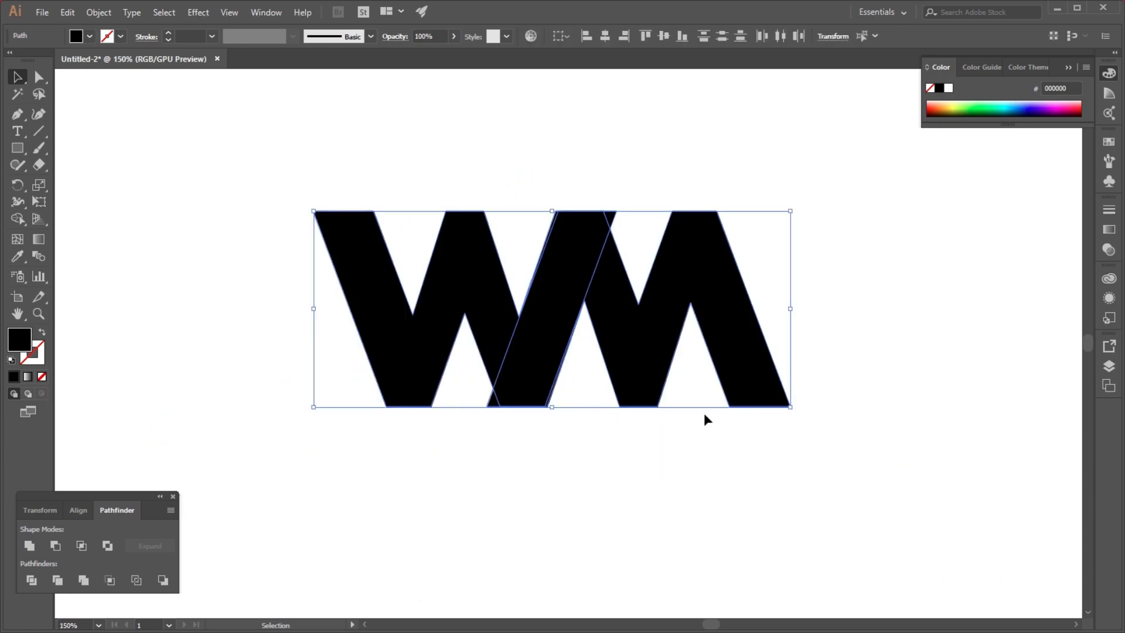
{"action": "left_click", "coordinate": [15, 224]}
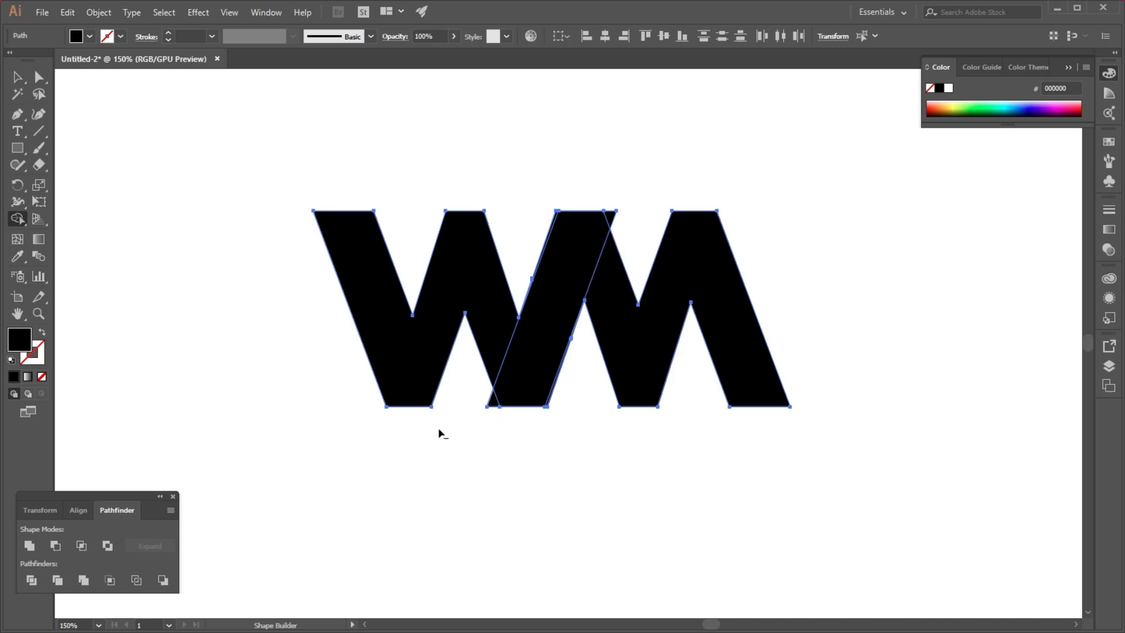
{"action": "scroll", "coordinate": [460, 419], "scroll_direction": "up", "scroll_amount": 4}
{"action": "left_click", "coordinate": [586, 340], "text": "alt"}
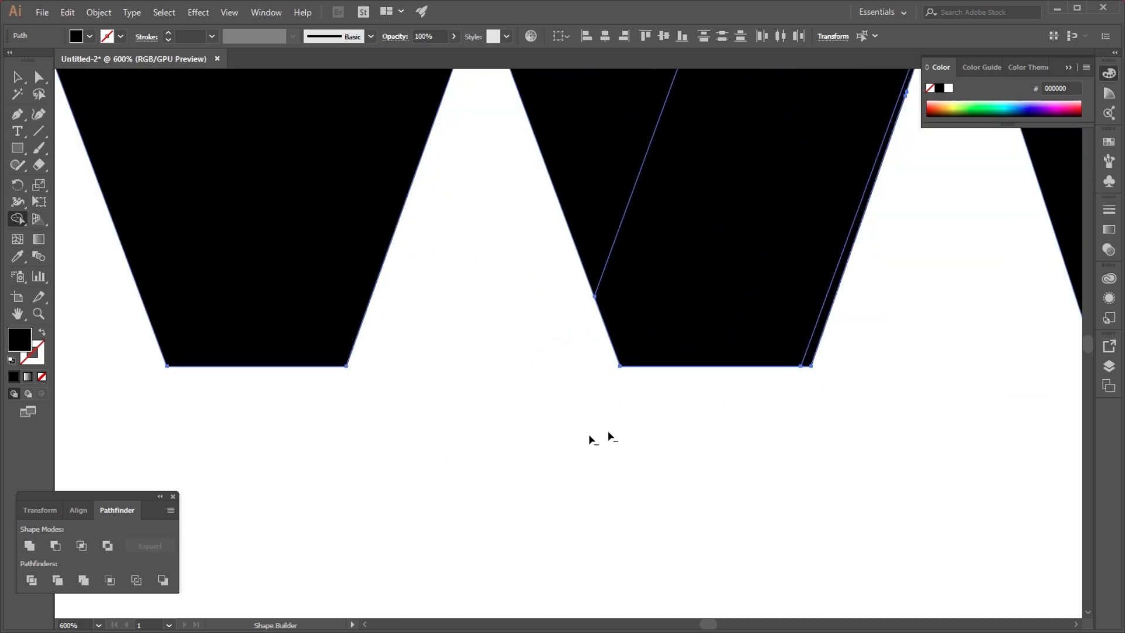
{"action": "scroll", "coordinate": [608, 437], "scroll_direction": "down", "scroll_amount": 3}
{"action": "scroll", "coordinate": [680, 140], "scroll_direction": "up", "scroll_amount": 2}
{"action": "left_click", "coordinate": [749, 146], "text": "alt"}
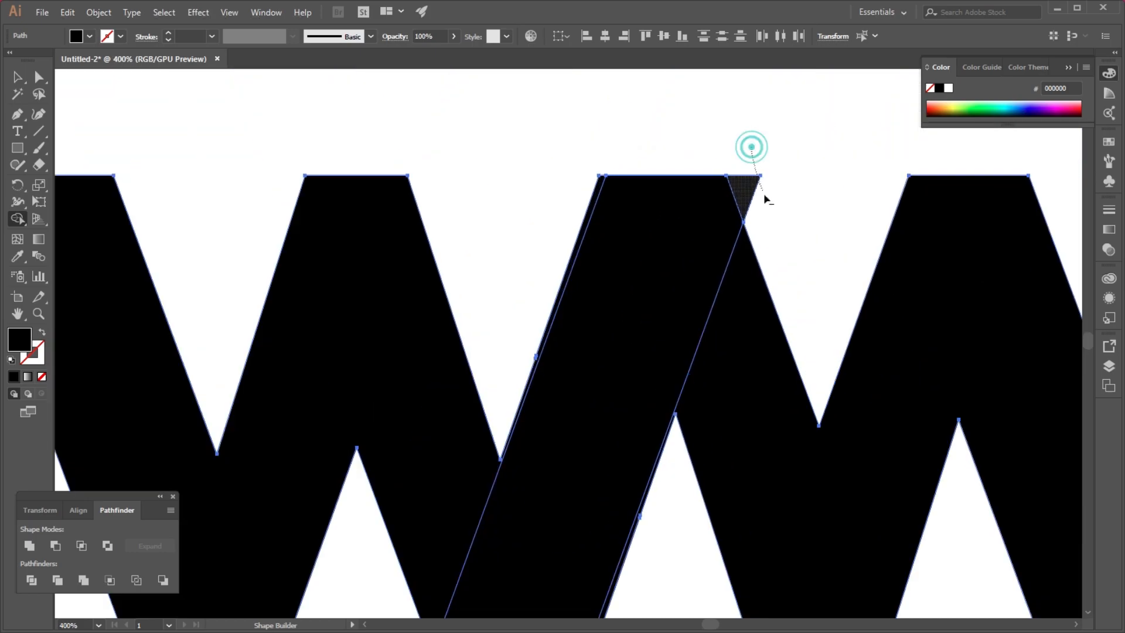
{"action": "scroll", "coordinate": [518, 186], "scroll_direction": "down", "scroll_amount": 1}
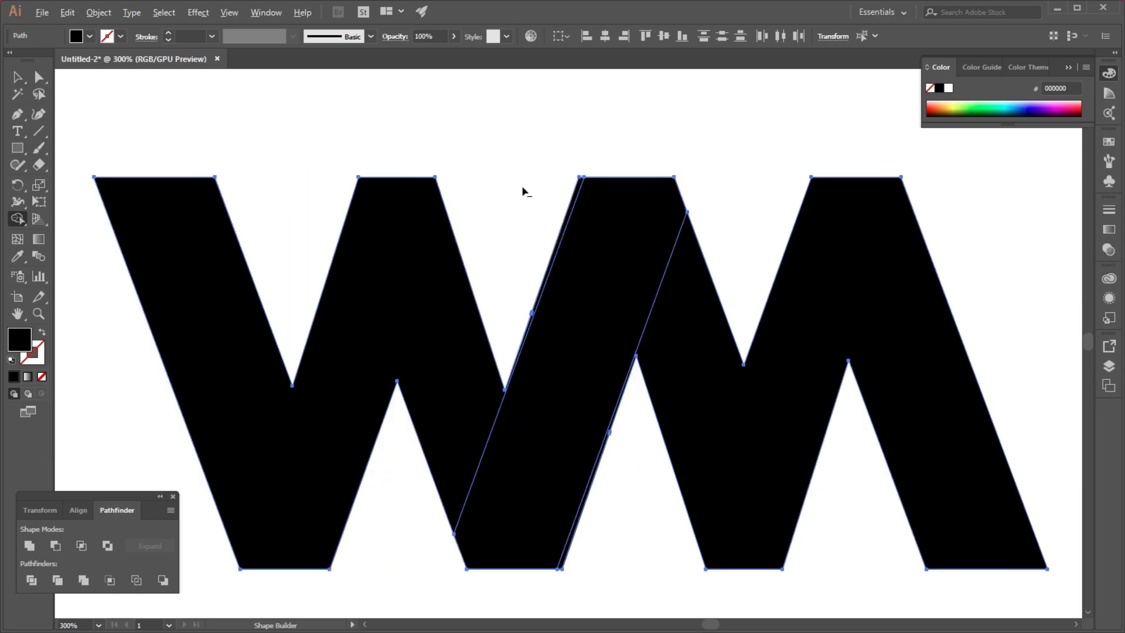
Merge the remaining W and M regions across the shared stroke into a single shape with the Shape Builder.
{"action": "mouse_move", "coordinate": [460, 415]}
{"action": "left_mouse_down"}
{"action": "mouse_move", "coordinate": [558, 465]}
{"action": "mouse_move", "coordinate": [598, 463]}
{"action": "left_mouse_up"}
{"action": "left_click", "coordinate": [17, 77]}
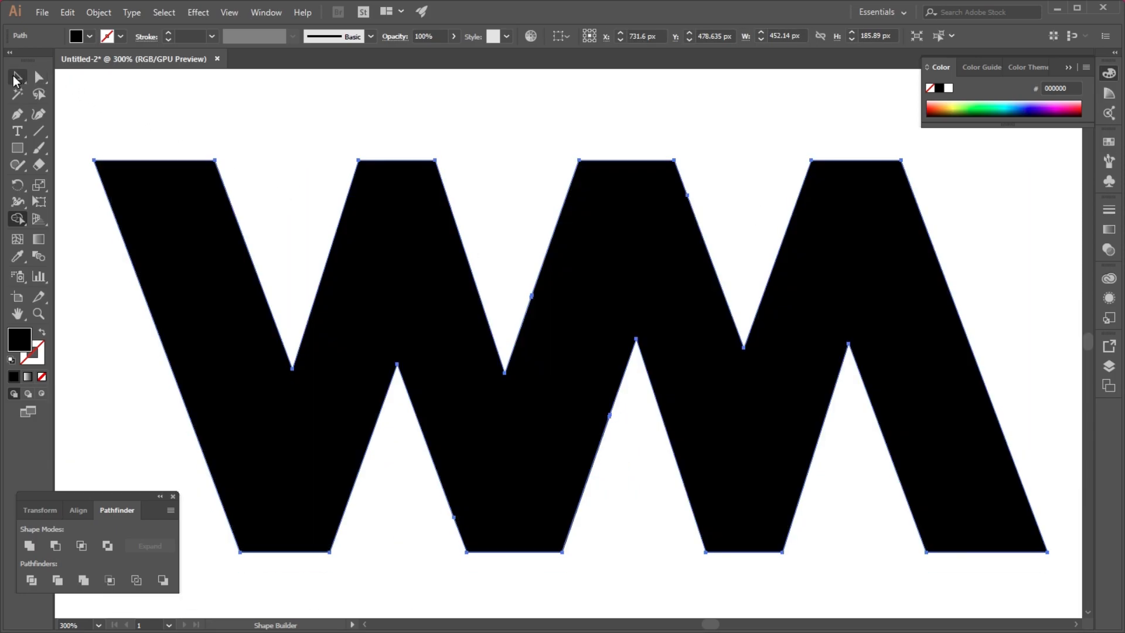
{"action": "left_click", "coordinate": [394, 129]}
Move the merged WM mark to the upper-left area of the artboard.
{"action": "key", "text": "ctrl+1"}
{"action": "key", "text": "ctrl+minus"}
{"action": "left_click_drag", "start_coordinate": [595, 253], "coordinate": [781, 255]}
{"action": "key", "text": "ctrl+minus"}
{"action": "key", "text": "ctrl+minus"}
{"action": "left_click_drag", "start_coordinate": [625, 222], "coordinate": [460, 173]}
{"action": "left_click", "coordinate": [595, 281]}
{"action": "key", "text": "ctrl+plus"}
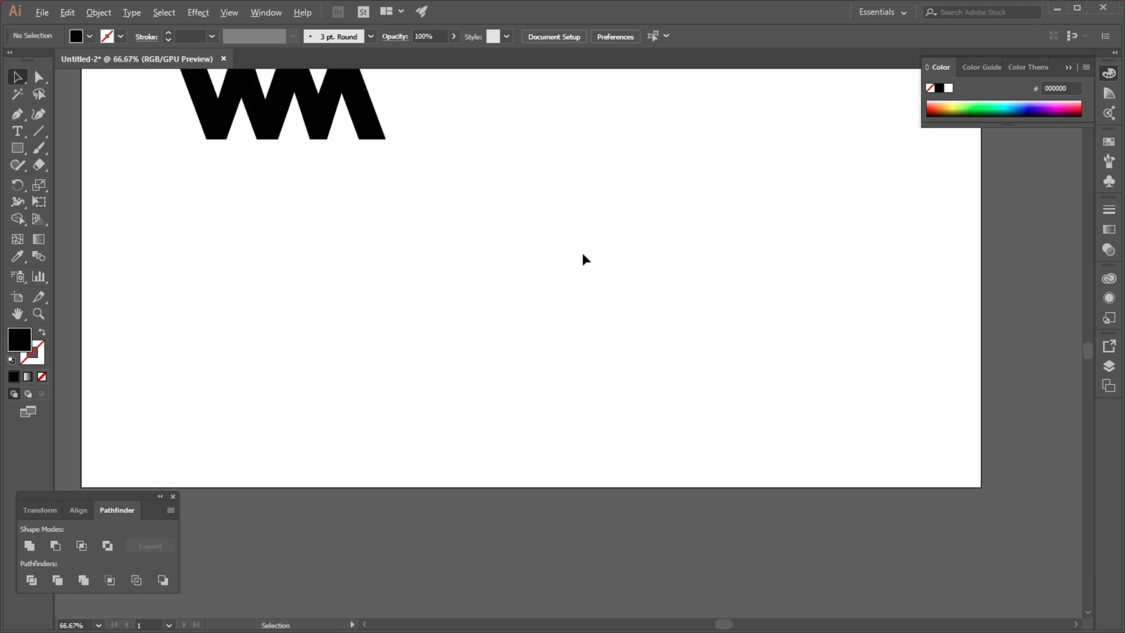
Draw a circle about 678 px in diameter to the right of the WM mark and move it up beside the mark.
{"action": "scroll", "coordinate": [583, 258], "scroll_direction": "up", "scroll_amount": 3}
{"action": "left_click", "coordinate": [17, 150]}
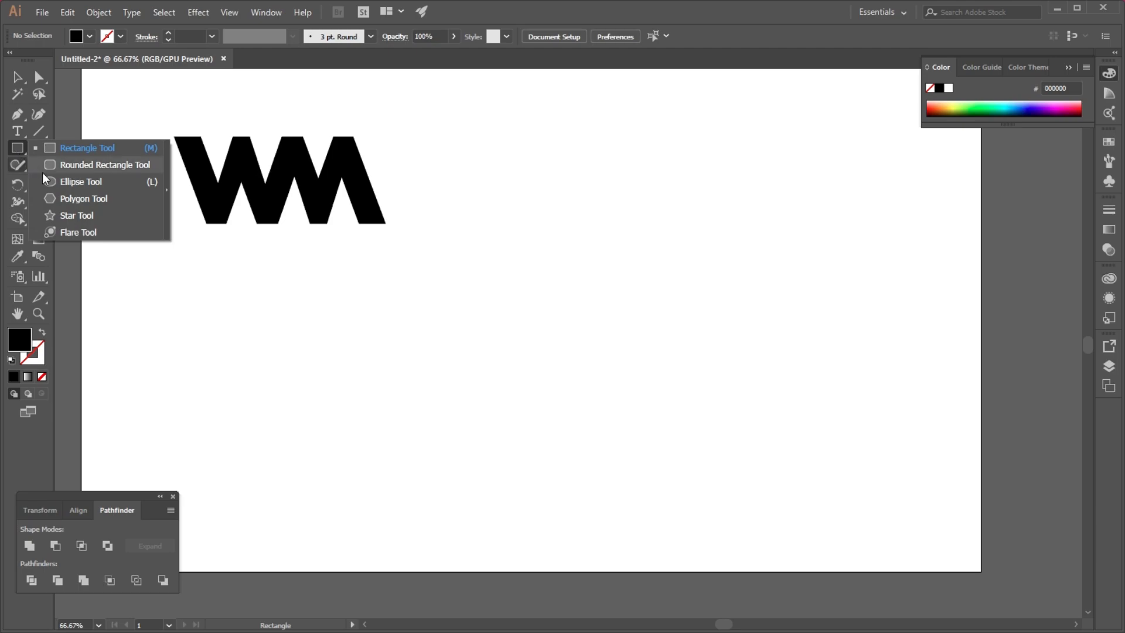
{"action": "left_click", "coordinate": [73, 182]}
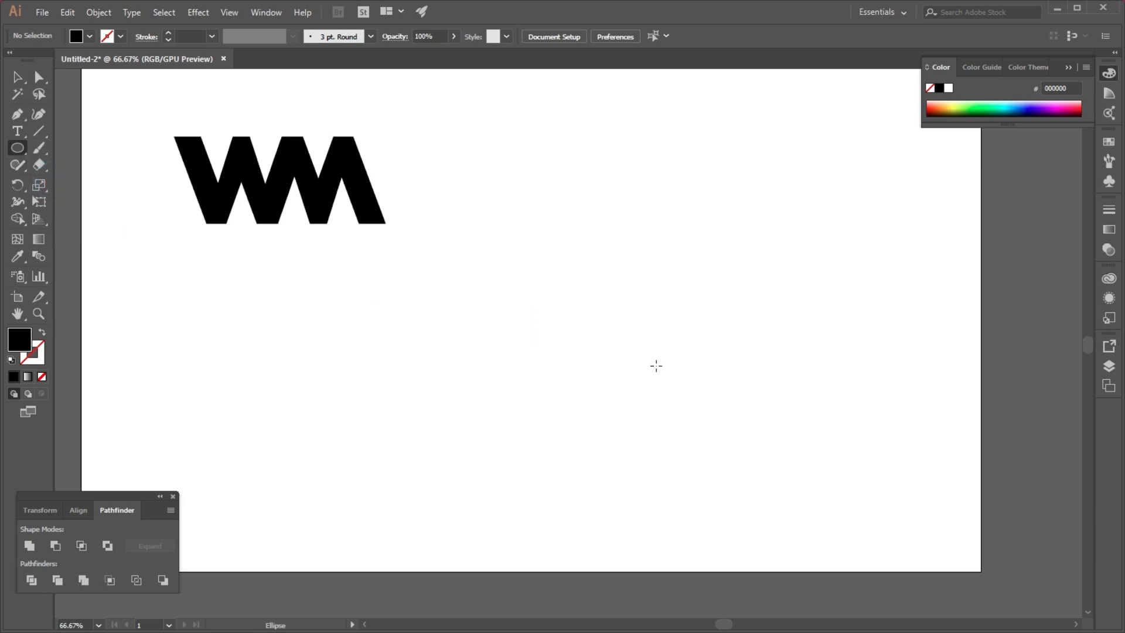
{"action": "left_click_drag", "start_coordinate": [659, 343], "coordinate": [750, 502]}
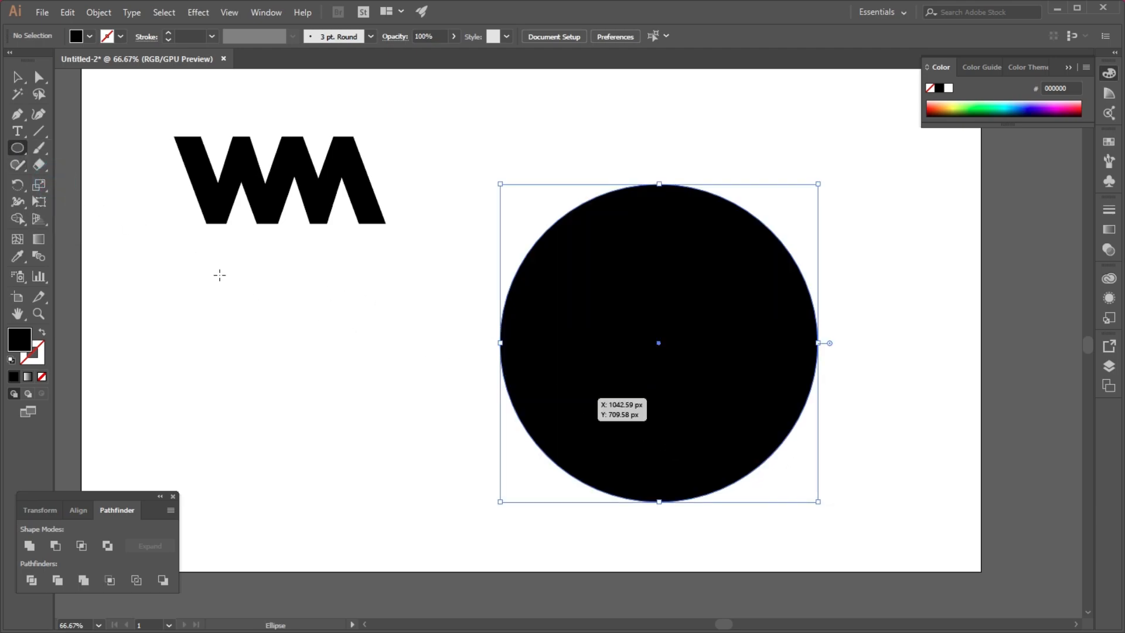
{"action": "left_click", "coordinate": [17, 77]}
{"action": "left_click", "coordinate": [323, 392]}
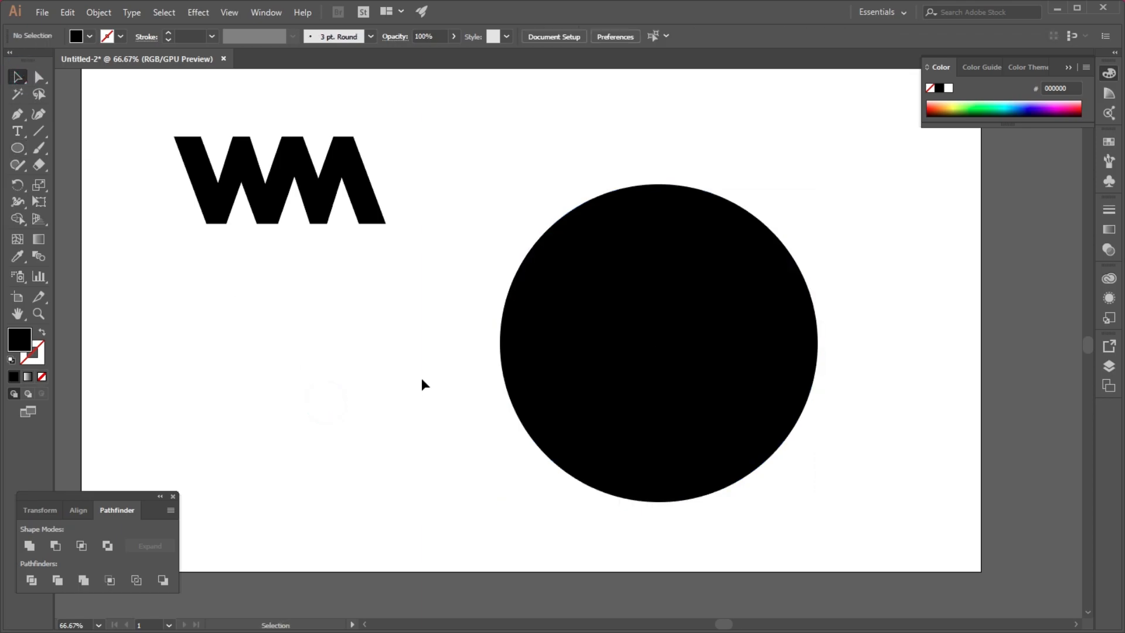
{"action": "left_click_drag", "start_coordinate": [606, 351], "coordinate": [610, 290]}
{"action": "left_click", "coordinate": [885, 268]}
Swap the circle's fill and stroke, giving it no fill and a 1 pt black outline.
{"action": "left_click", "coordinate": [754, 255]}
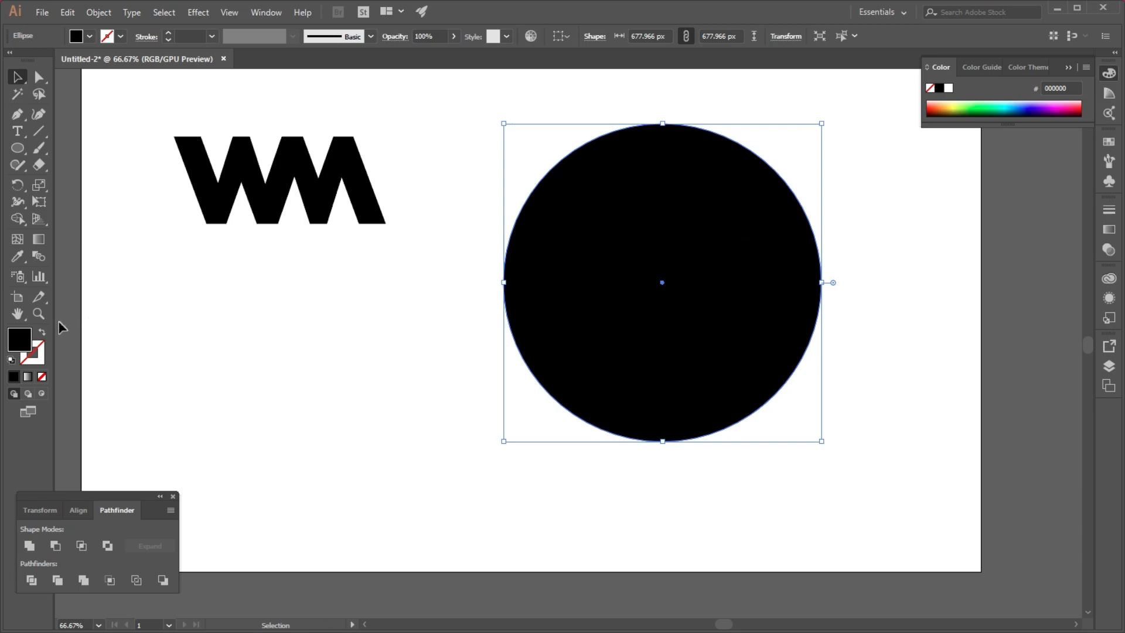
{"action": "left_click", "coordinate": [44, 334]}
{"action": "left_click", "coordinate": [276, 318]}
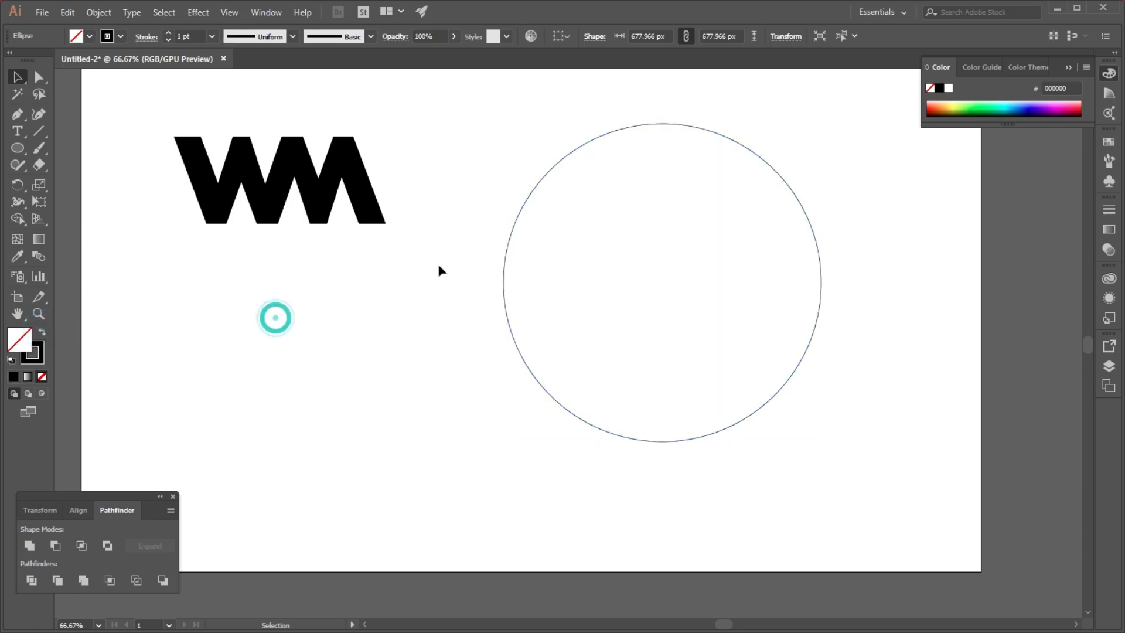
Duplicate the circle in place and scale the copy down to about 583 px, keeping the two top edges touching.
{"action": "left_click", "coordinate": [520, 211]}
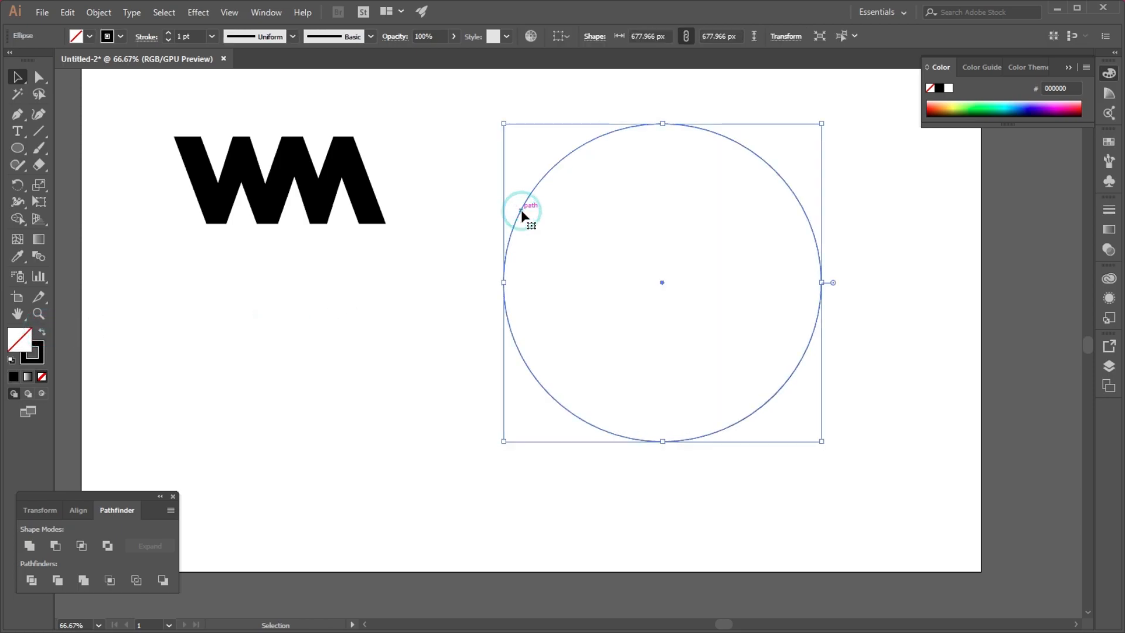
{"action": "left_click", "coordinate": [67, 13]}
{"action": "left_click", "coordinate": [88, 77]}
{"action": "left_click", "coordinate": [67, 15]}
{"action": "left_click", "coordinate": [108, 105]}
{"action": "left_click", "coordinate": [560, 515]}
{"action": "left_click", "coordinate": [622, 438]}
{"action": "left_click_drag", "start_coordinate": [662, 444], "coordinate": [663, 398]}
{"action": "left_click", "coordinate": [664, 404]}
{"action": "left_click", "coordinate": [472, 409]}
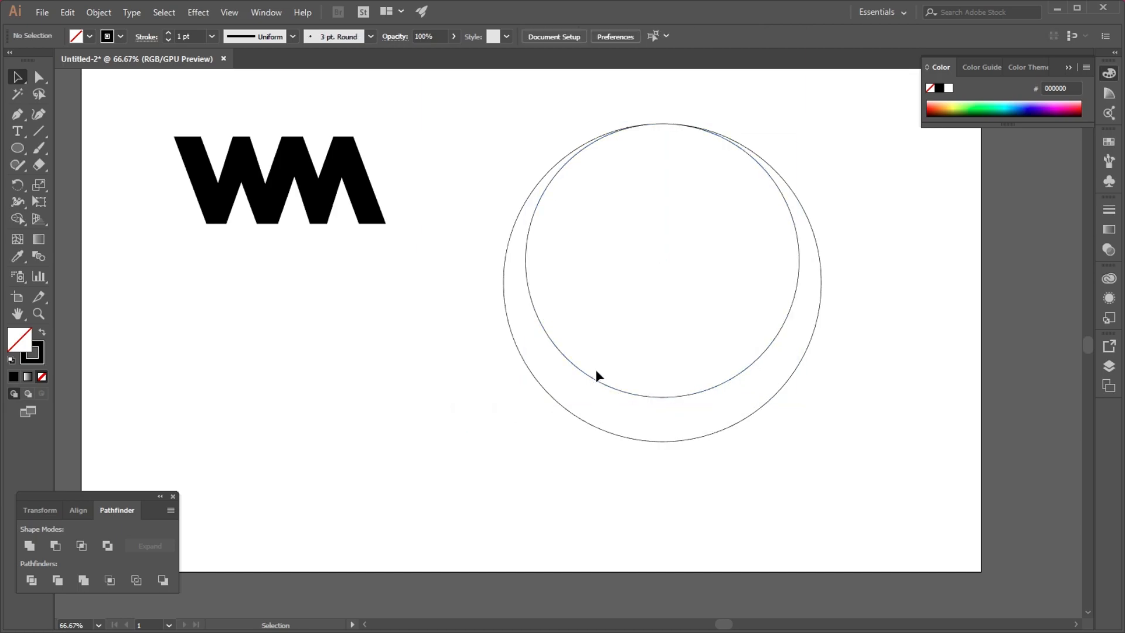
Duplicate the smaller circle in place and move the copy down until it meets the large circle's lower edge.
{"action": "left_click", "coordinate": [589, 376]}
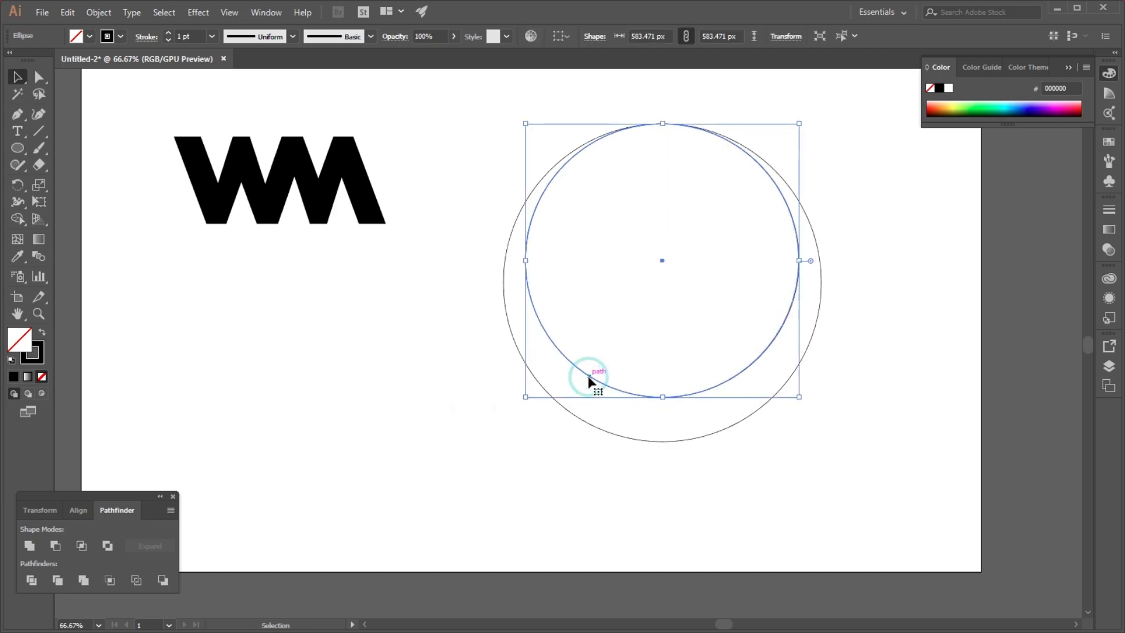
{"action": "left_click", "coordinate": [67, 13]}
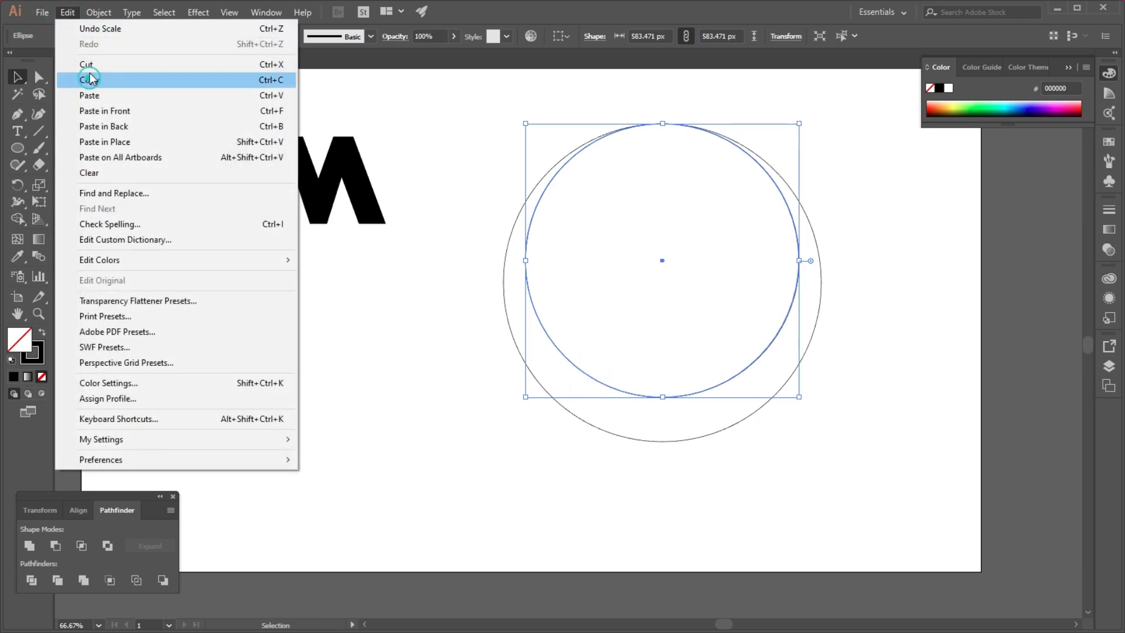
{"action": "left_click", "coordinate": [93, 83]}
{"action": "left_click", "coordinate": [67, 12]}
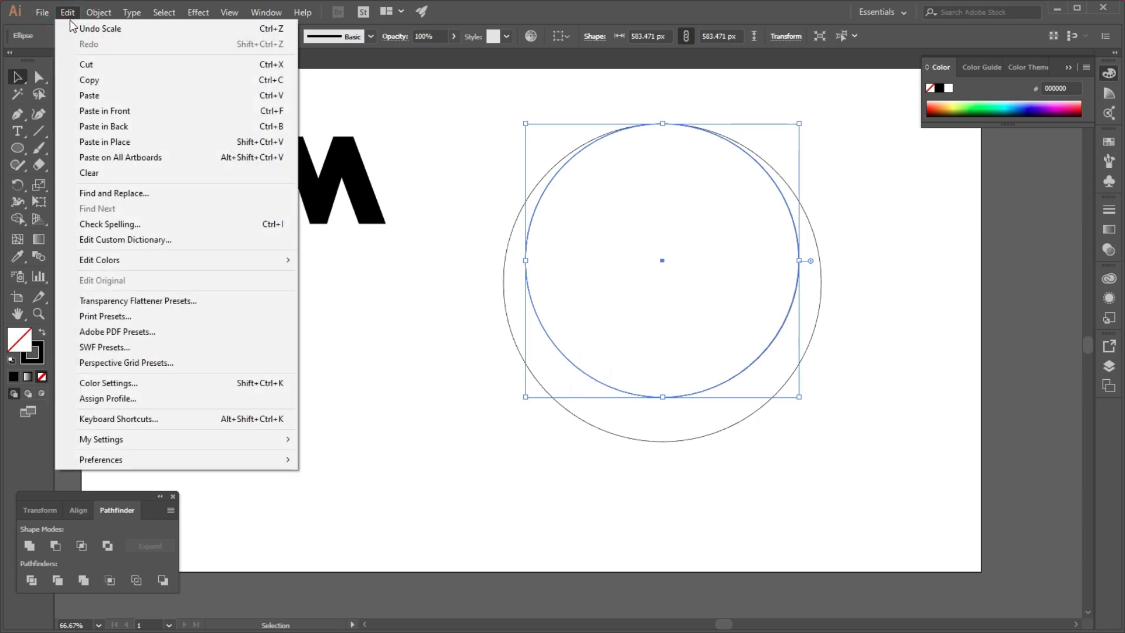
{"action": "left_click", "coordinate": [82, 110]}
{"action": "left_click", "coordinate": [674, 336]}
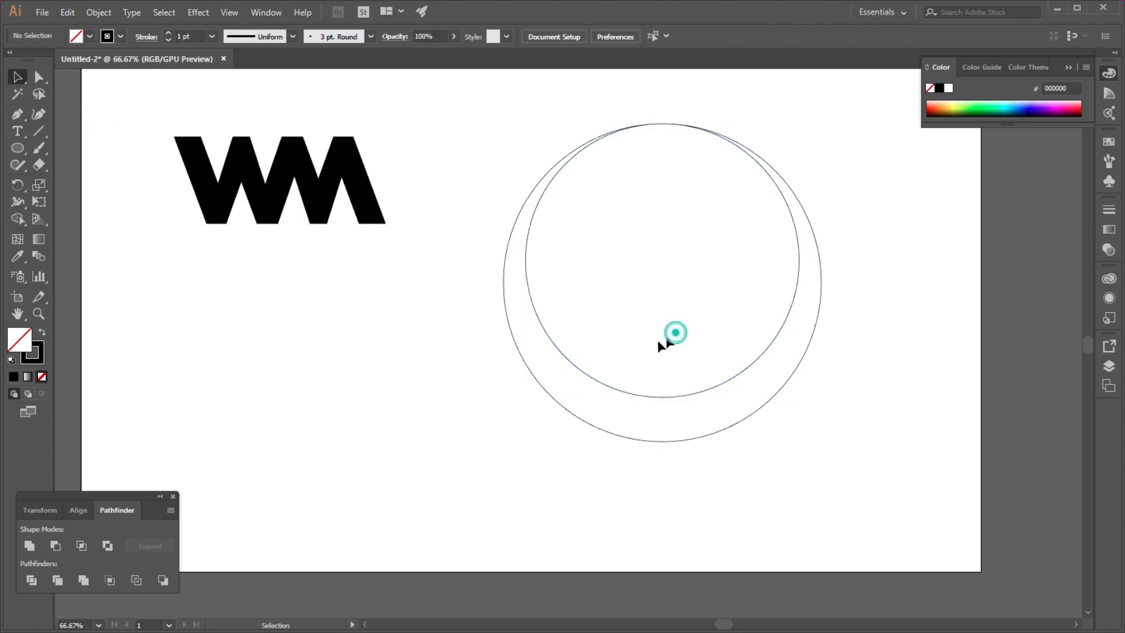
{"action": "left_click_drag", "start_coordinate": [604, 387], "coordinate": [608, 434]}
{"action": "left_click", "coordinate": [461, 374]}
Align all three circles on their horizontal centers.
{"action": "left_click_drag", "start_coordinate": [470, 164], "coordinate": [827, 450]}
{"action": "key", "text": "shift+F7"}
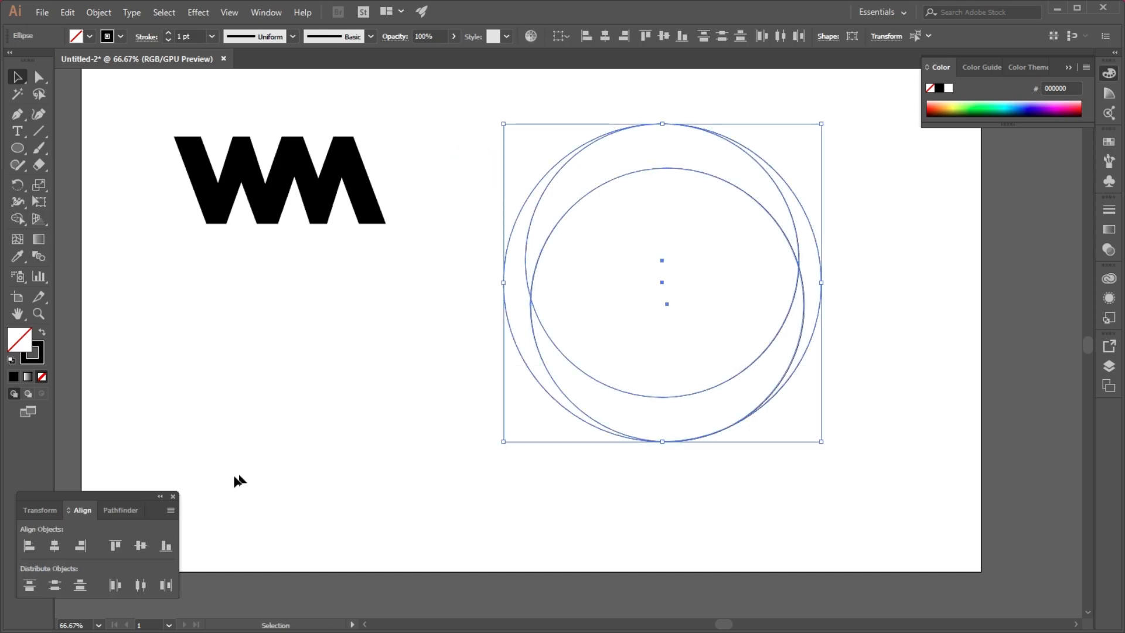
{"action": "left_click", "coordinate": [55, 547]}
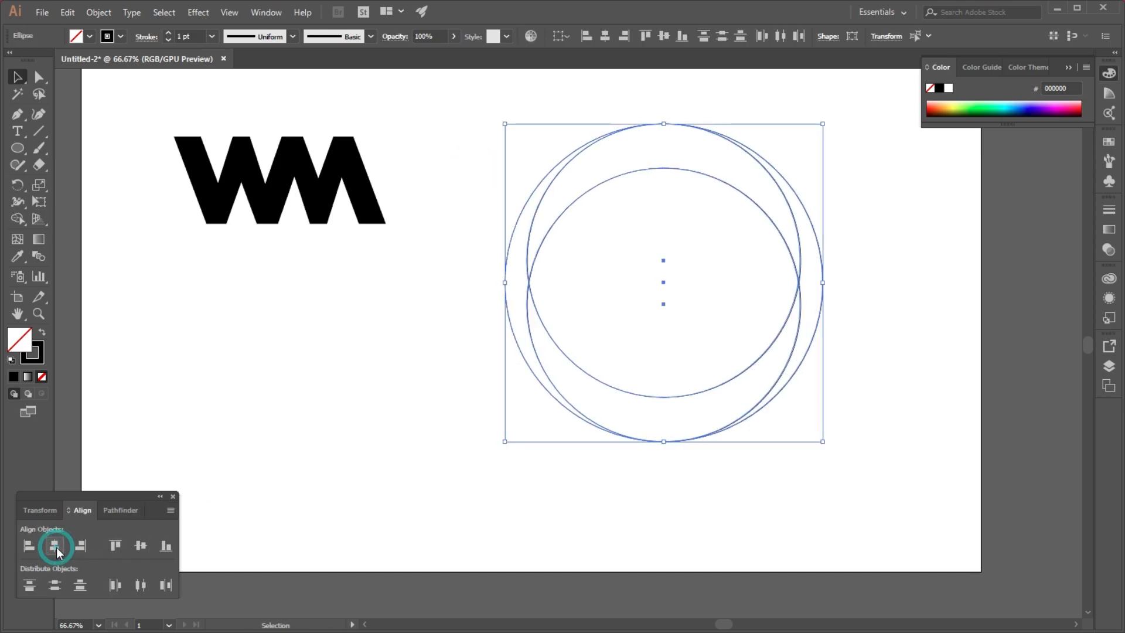
{"action": "left_click", "coordinate": [442, 273]}
With the Shape Builder, merge the left outer region with the upper crescent and the lower crescent with the right outer region.
{"action": "left_click_drag", "start_coordinate": [490, 153], "coordinate": [818, 447]}
{"action": "left_click", "coordinate": [20, 223]}
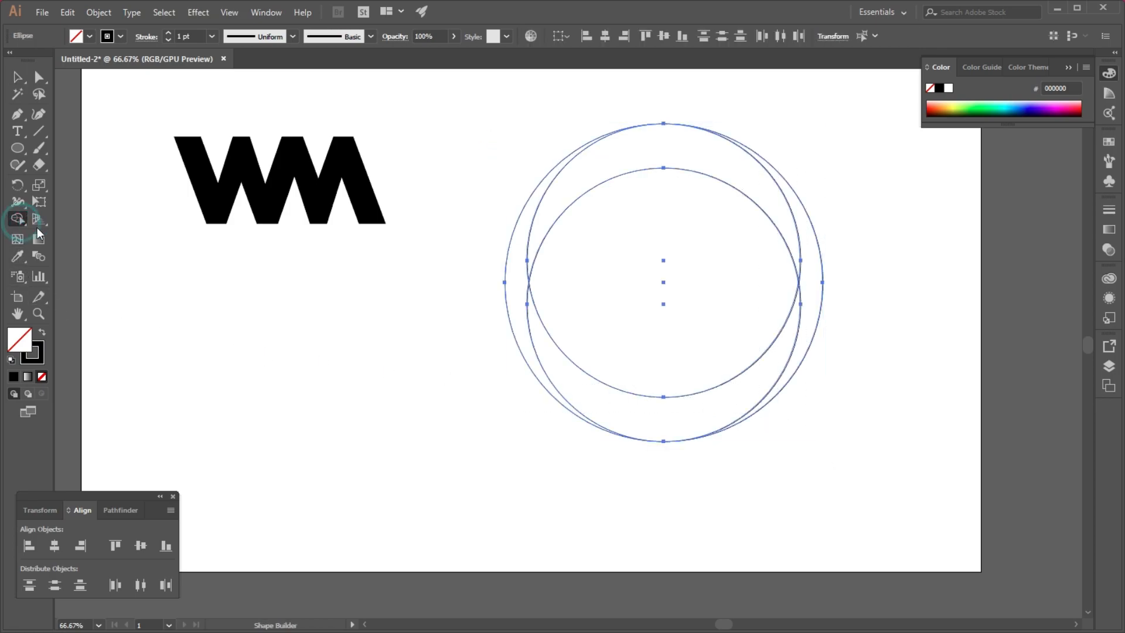
{"action": "mouse_move", "coordinate": [520, 258]}
{"action": "left_mouse_down"}
{"action": "mouse_move", "coordinate": [552, 209]}
{"action": "mouse_move", "coordinate": [566, 209]}
{"action": "left_mouse_up"}
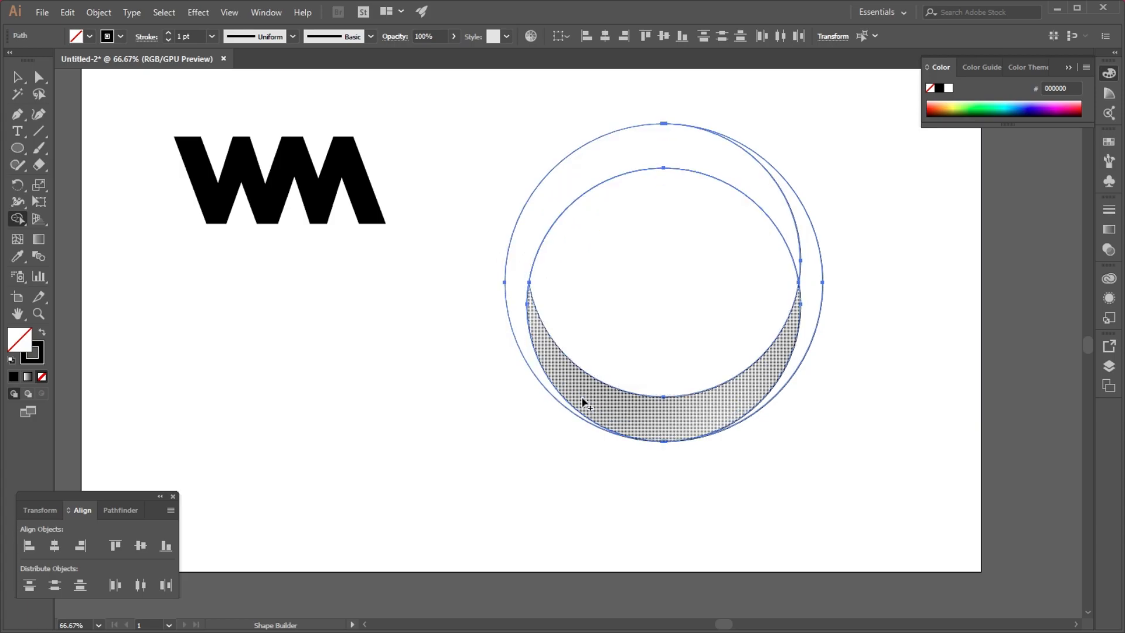
{"action": "left_click_drag", "start_coordinate": [581, 398], "coordinate": [692, 422]}
{"action": "left_click_drag", "start_coordinate": [777, 376], "coordinate": [814, 319]}
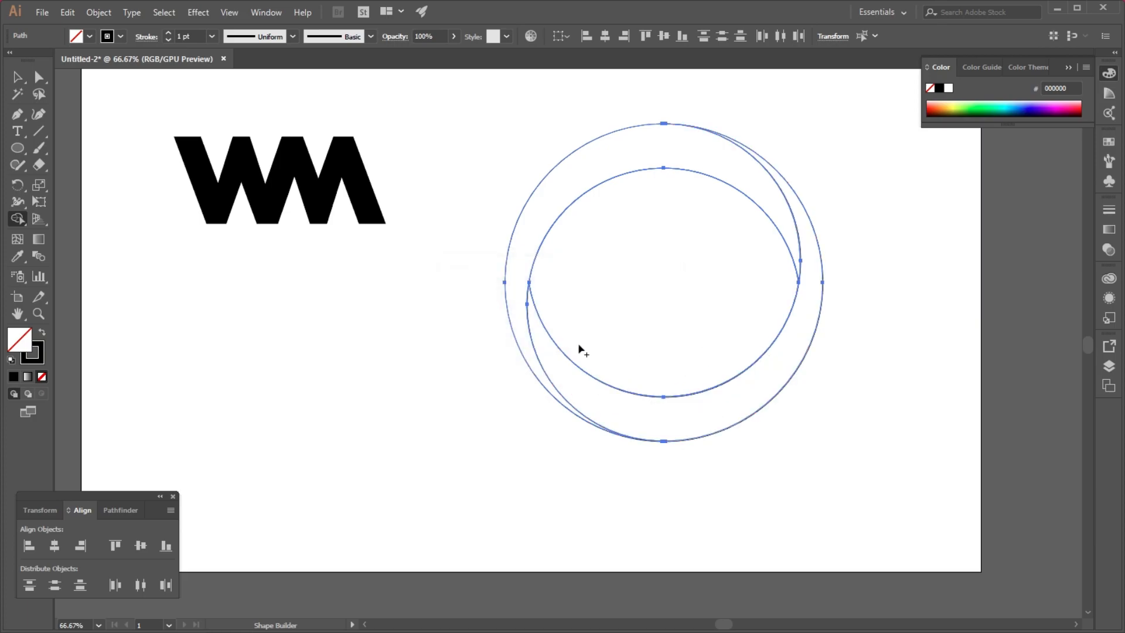
Swap fill and stroke so the circle shapes are solid black, and remove their central region with the Shape Builder.
{"action": "left_click", "coordinate": [18, 77]}
{"action": "left_click", "coordinate": [445, 166]}
{"action": "left_click_drag", "start_coordinate": [460, 132], "coordinate": [819, 484]}
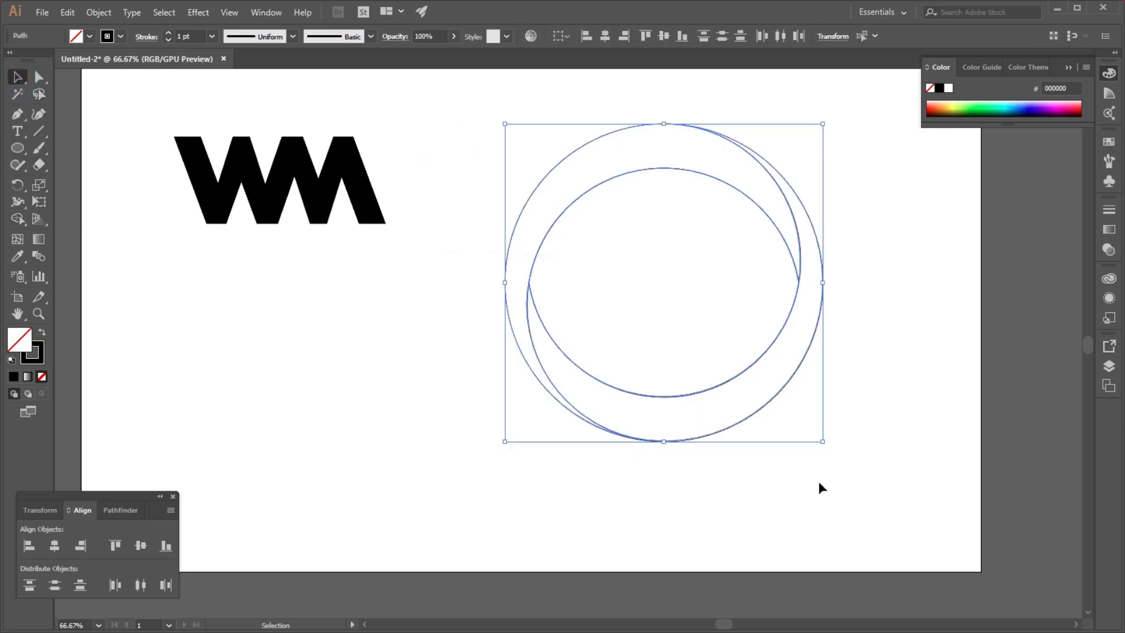
{"action": "left_click", "coordinate": [43, 333]}
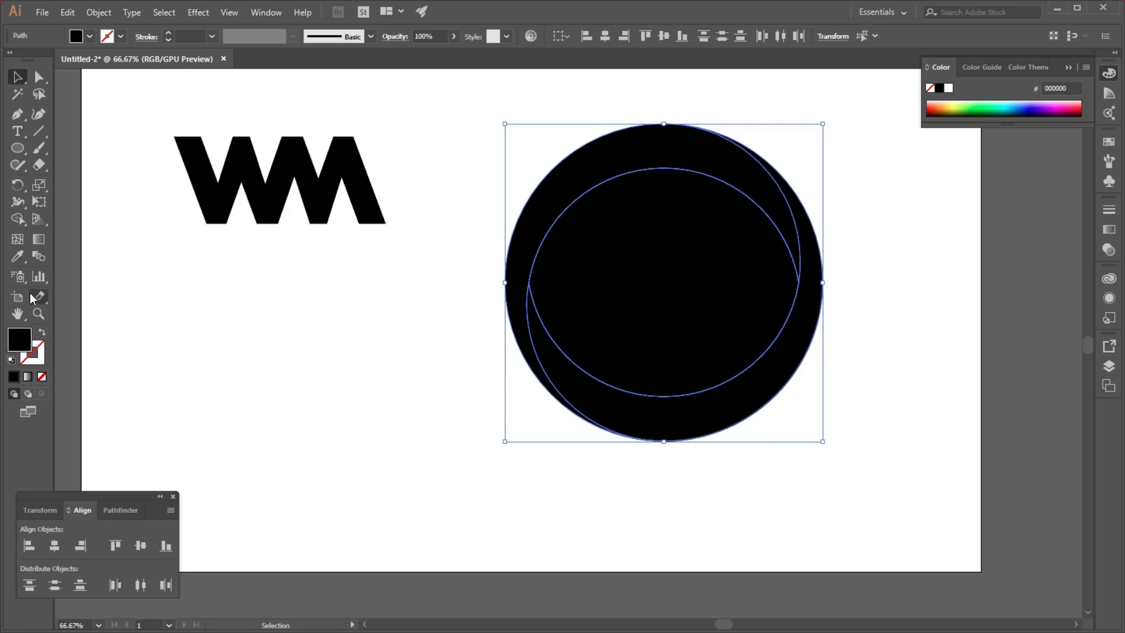
{"action": "left_click", "coordinate": [17, 218]}
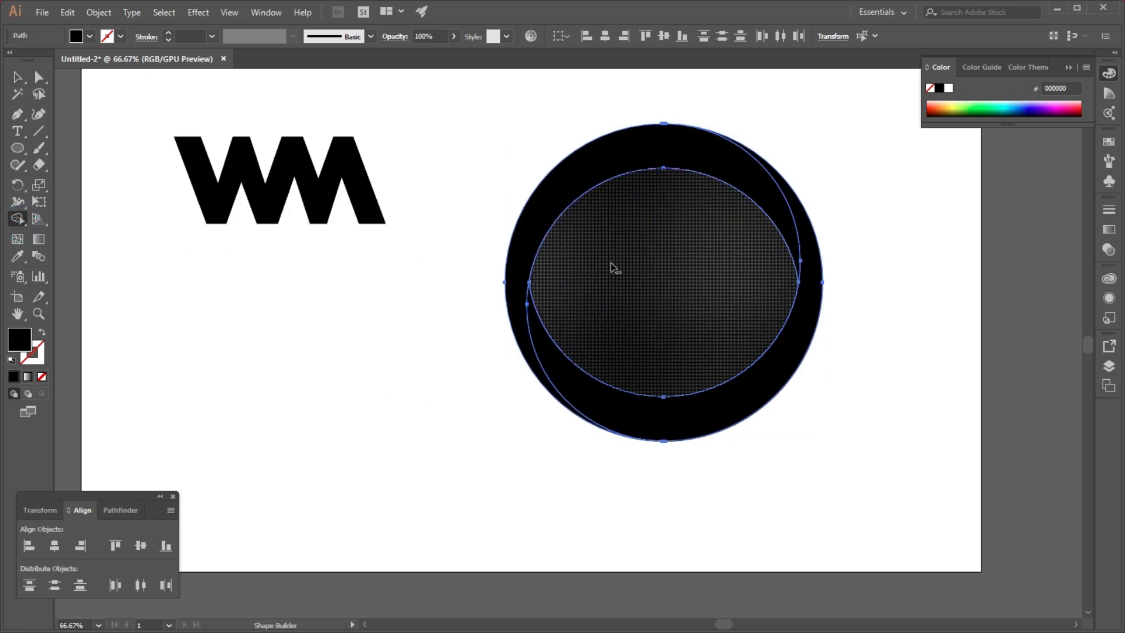
{"action": "left_click", "coordinate": [611, 267], "text": "alt"}
Rotate the whole ring counterclockwise by a little less than a quarter turn.
{"action": "left_click", "coordinate": [17, 77]}
{"action": "left_click", "coordinate": [426, 130]}
{"action": "left_click_drag", "start_coordinate": [530, 131], "coordinate": [807, 482]}
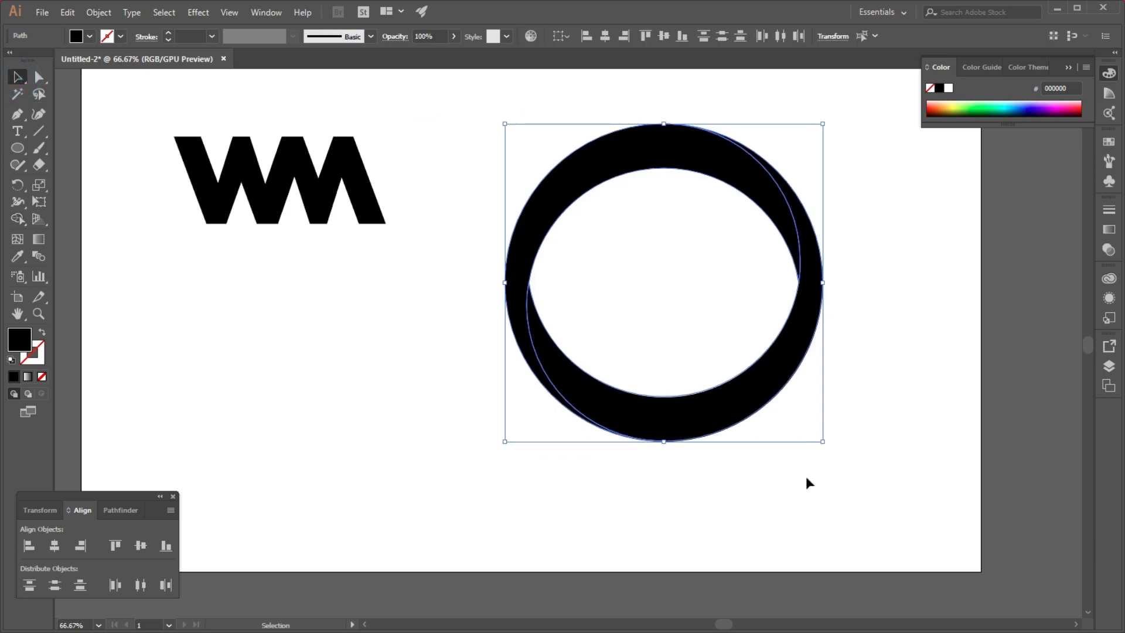
{"action": "left_click_drag", "start_coordinate": [831, 119], "coordinate": [557, 146]}
Apply Offset Path to both ring pieces with a -5 px offset and miter joins.
{"action": "left_click_drag", "start_coordinate": [467, 149], "coordinate": [898, 491]}
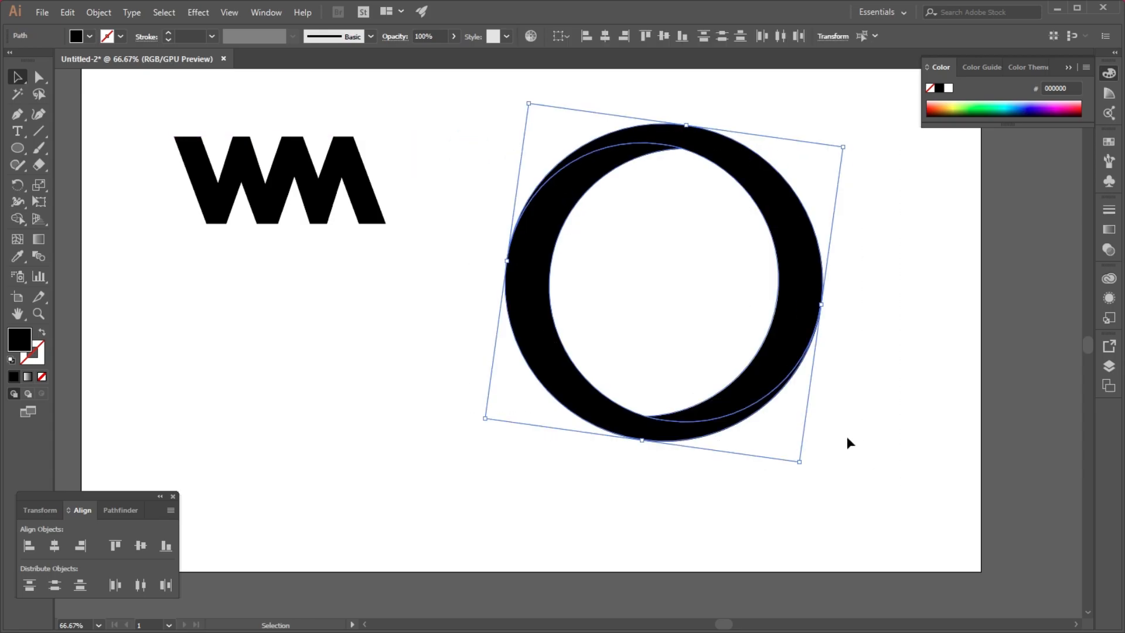
{"action": "left_click", "coordinate": [98, 13]}
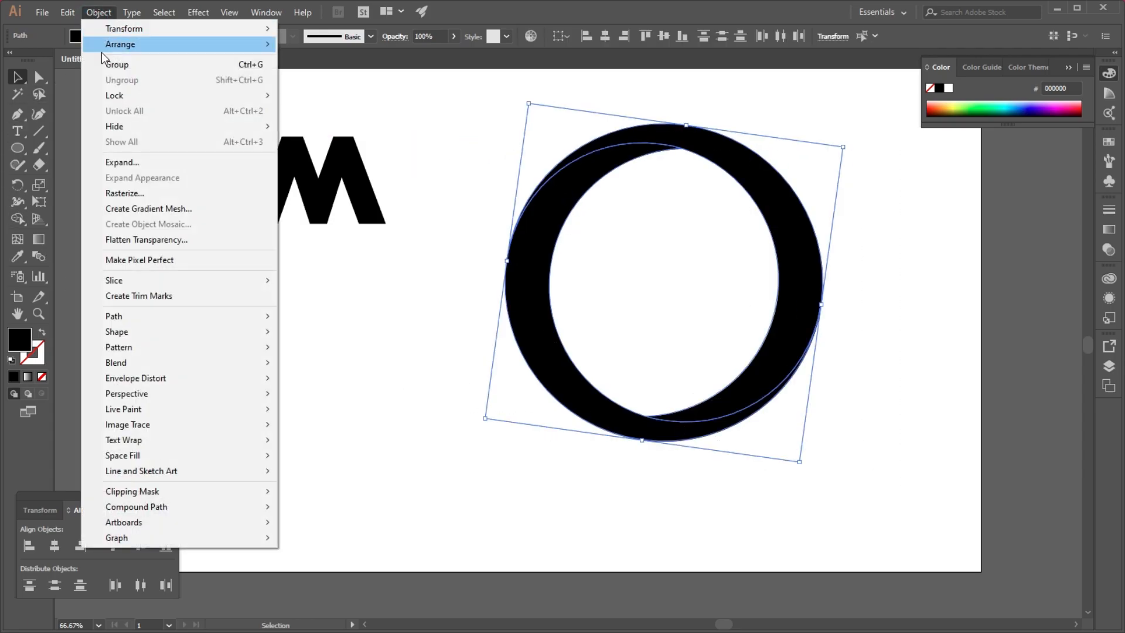
{"action": "left_click", "coordinate": [119, 318]}
{"action": "left_click", "coordinate": [329, 367]}
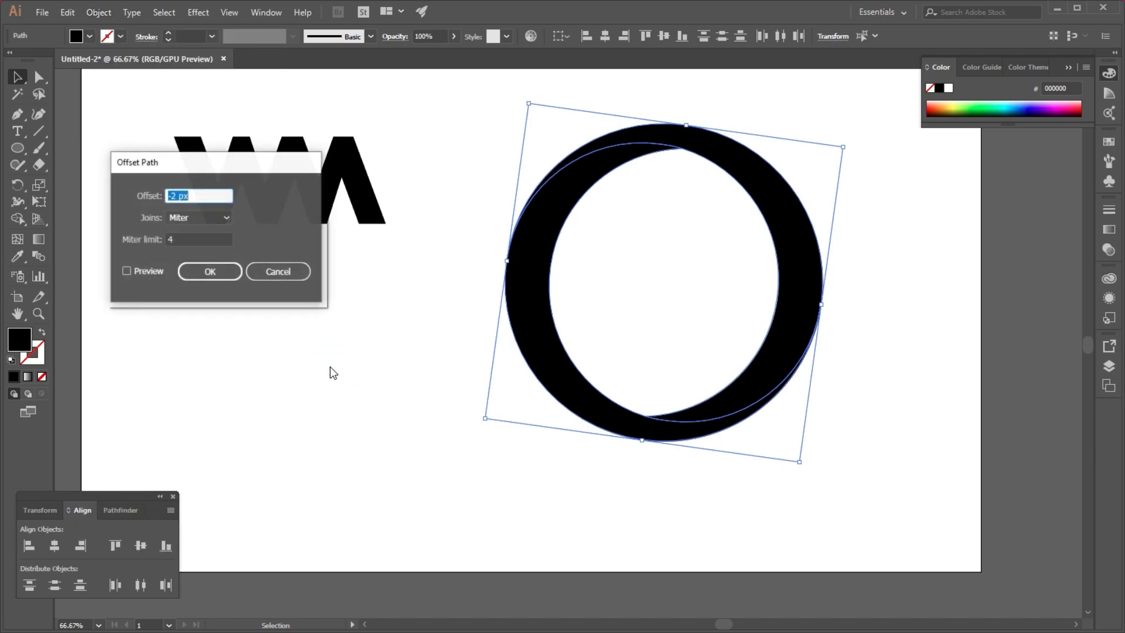
{"action": "left_click_drag", "start_coordinate": [252, 165], "coordinate": [391, 139]}
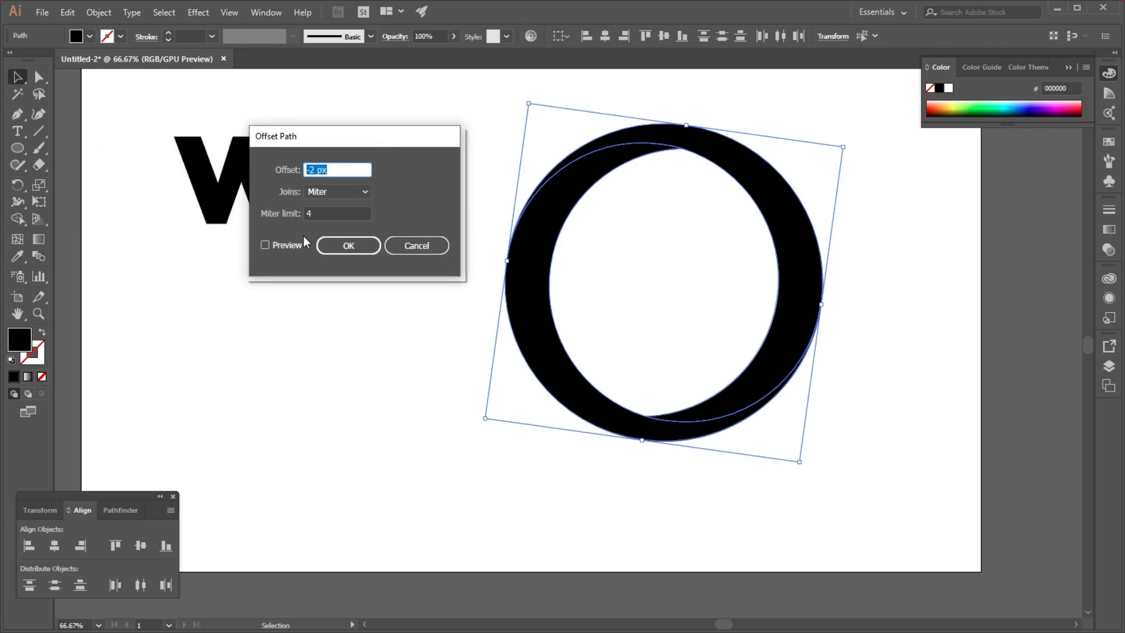
{"action": "left_click", "coordinate": [288, 244]}
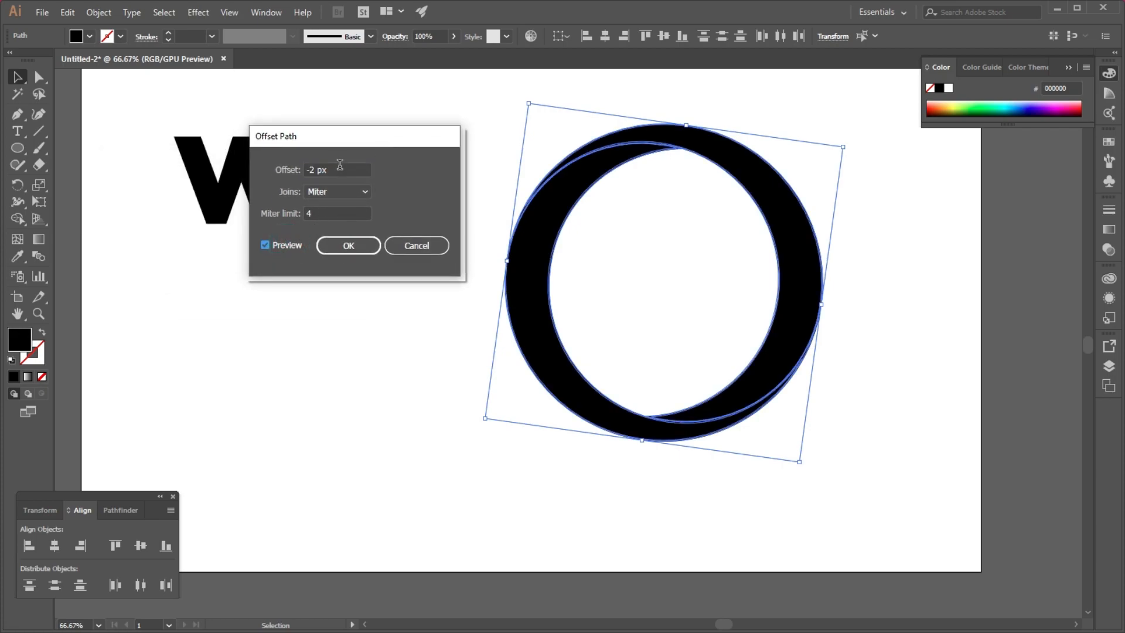
{"action": "scroll", "coordinate": [340, 165], "scroll_direction": "down", "scroll_amount": 3}
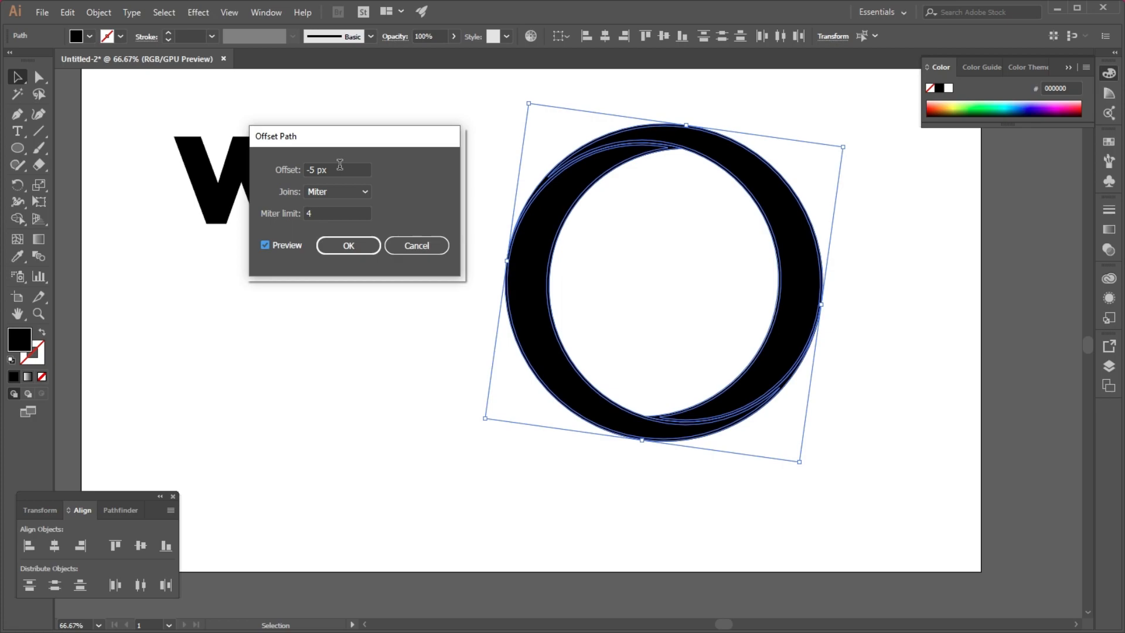
{"action": "scroll", "coordinate": [339, 165], "scroll_direction": "down", "scroll_amount": 2}
{"action": "scroll", "coordinate": [339, 165], "scroll_direction": "up", "scroll_amount": 1}
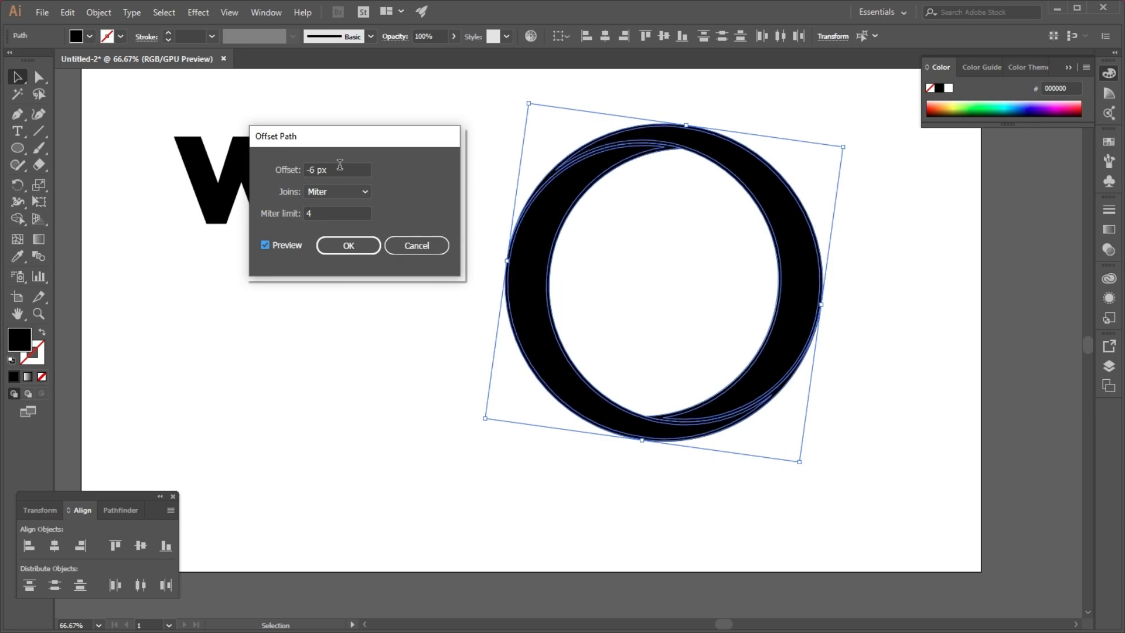
{"action": "scroll", "coordinate": [340, 164], "scroll_direction": "up", "scroll_amount": 1}
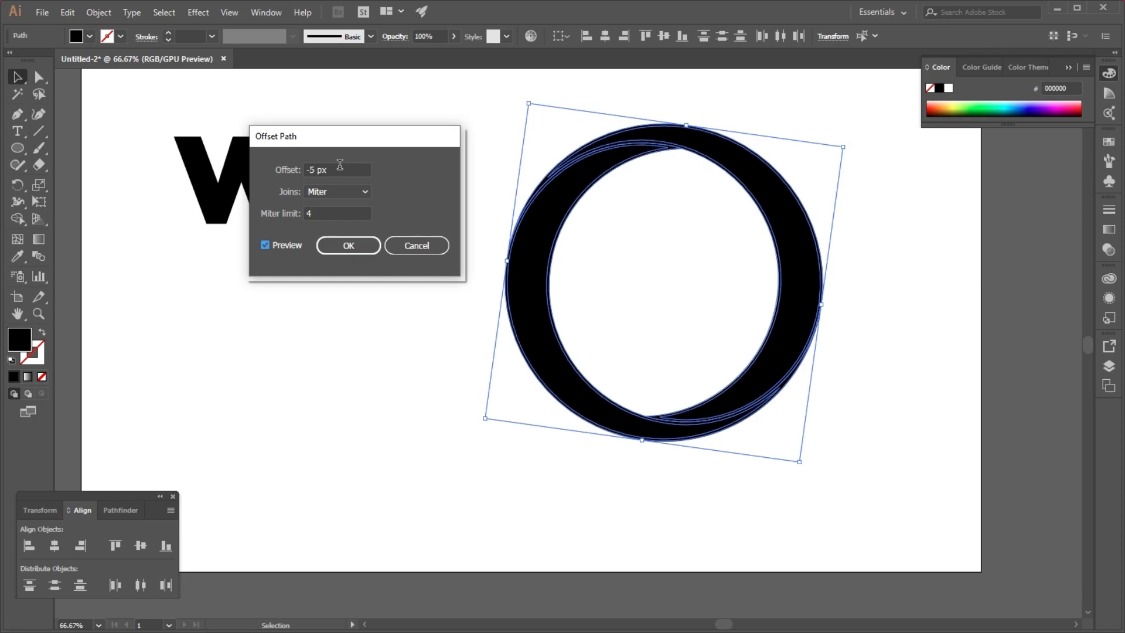
{"action": "left_click", "coordinate": [348, 246]}
Delete the thin borders around the offset ring pieces with the Shape Builder, leaving a narrow gap between the two swooshes.
{"action": "left_click", "coordinate": [515, 133]}
{"action": "left_click_drag", "start_coordinate": [504, 124], "coordinate": [801, 479]}
{"action": "scroll", "coordinate": [616, 123], "scroll_direction": "up", "scroll_amount": 3}
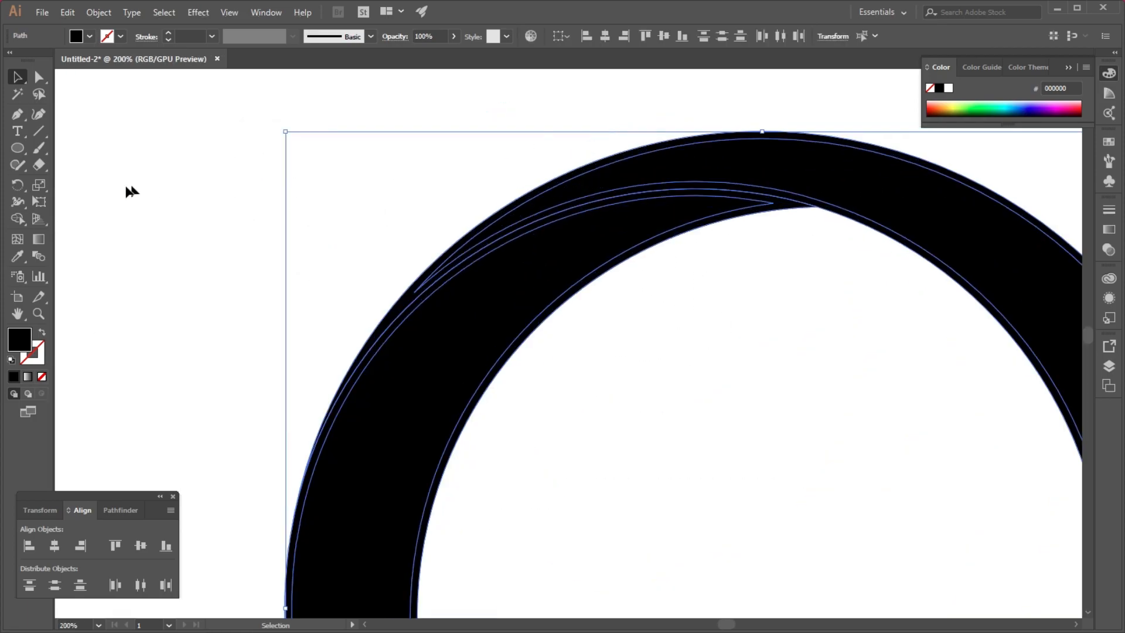
{"action": "left_click", "coordinate": [24, 218]}
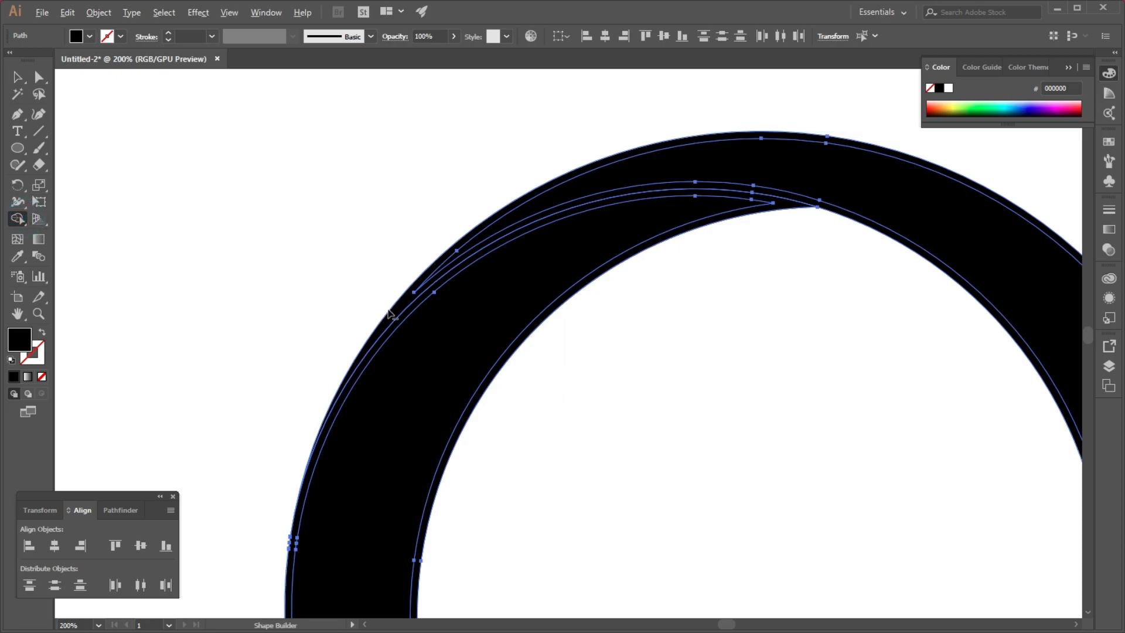
{"action": "mouse_move", "coordinate": [379, 303]}
{"action": "left_mouse_down"}
{"action": "mouse_move", "coordinate": [396, 314]}
{"action": "mouse_move", "coordinate": [413, 293]}
{"action": "mouse_move", "coordinate": [803, 202]}
{"action": "left_mouse_up"}
{"action": "left_click", "coordinate": [795, 205], "text": "alt"}
{"action": "scroll", "coordinate": [602, 216], "scroll_direction": "down", "scroll_amount": 5}
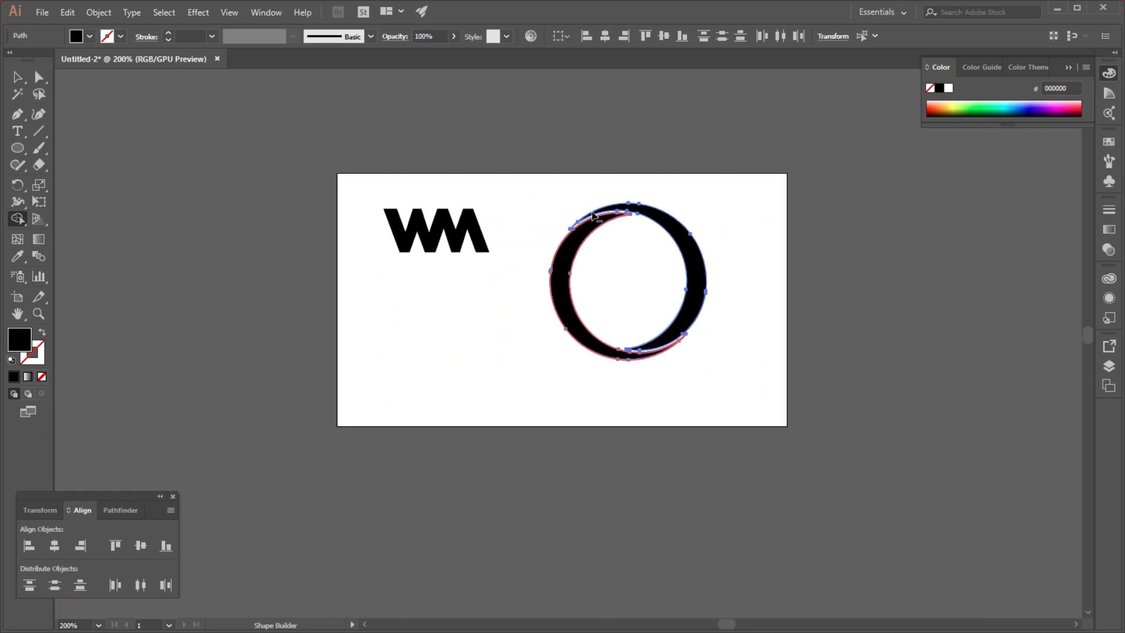
{"action": "left_click", "coordinate": [18, 77]}
{"action": "left_click", "coordinate": [337, 396]}
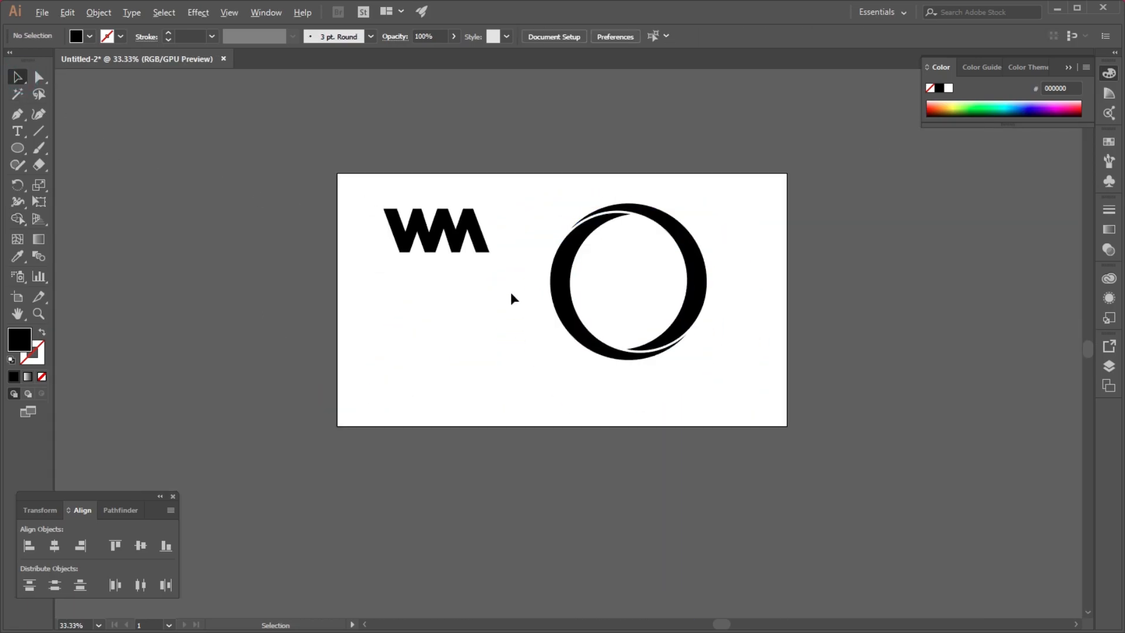
Group the two swoosh pieces of the ring.
{"action": "scroll", "coordinate": [569, 241], "scroll_direction": "up", "scroll_amount": 2}
{"action": "scroll", "coordinate": [569, 241], "scroll_direction": "down", "scroll_amount": 1}
{"action": "left_click_drag", "start_coordinate": [569, 153], "coordinate": [783, 403]}
{"action": "right_click", "coordinate": [711, 250]}
{"action": "left_click", "coordinate": [740, 337]}
{"action": "left_click", "coordinate": [713, 294]}
Shift the ring toward the middle of the artboard and move the WM mark inside it.
{"action": "scroll", "coordinate": [613, 299], "scroll_direction": "down", "scroll_amount": 1}
{"action": "left_click_drag", "start_coordinate": [601, 307], "coordinate": [568, 327]}
{"action": "left_click_drag", "start_coordinate": [500, 244], "coordinate": [643, 320]}
{"action": "left_click", "coordinate": [516, 244]}
Align the WM mark and the ring to each other on both their horizontal and vertical centers.
{"action": "left_click_drag", "start_coordinate": [513, 230], "coordinate": [714, 382]}
{"action": "scroll", "coordinate": [673, 319], "scroll_direction": "up", "scroll_amount": 2}
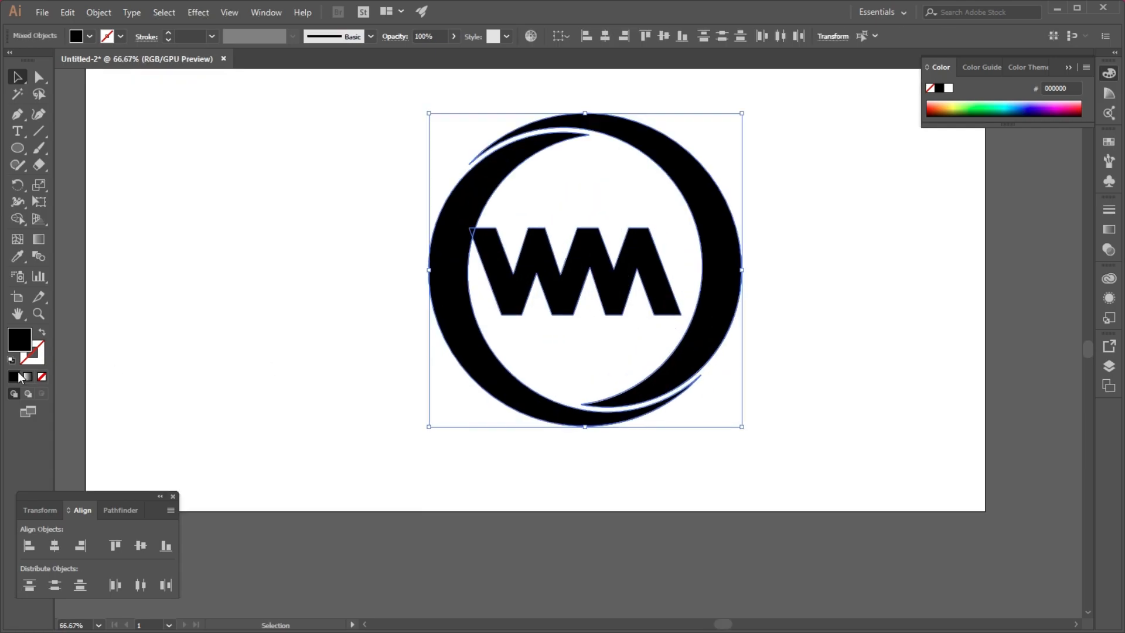
{"action": "left_click", "coordinate": [54, 544]}
{"action": "left_click", "coordinate": [140, 545]}
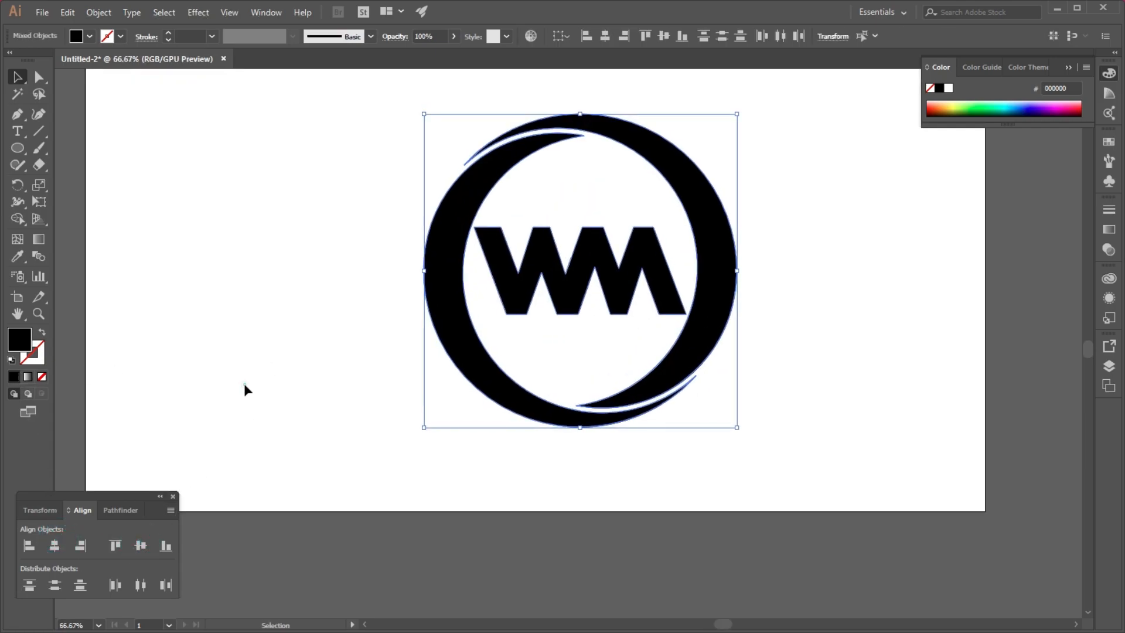
{"action": "left_click", "coordinate": [244, 383]}
Reflect the WM mark across the horizontal axis so it is flipped upside down inside the ring.
{"action": "scroll", "coordinate": [464, 271], "scroll_direction": "up", "scroll_amount": 1}
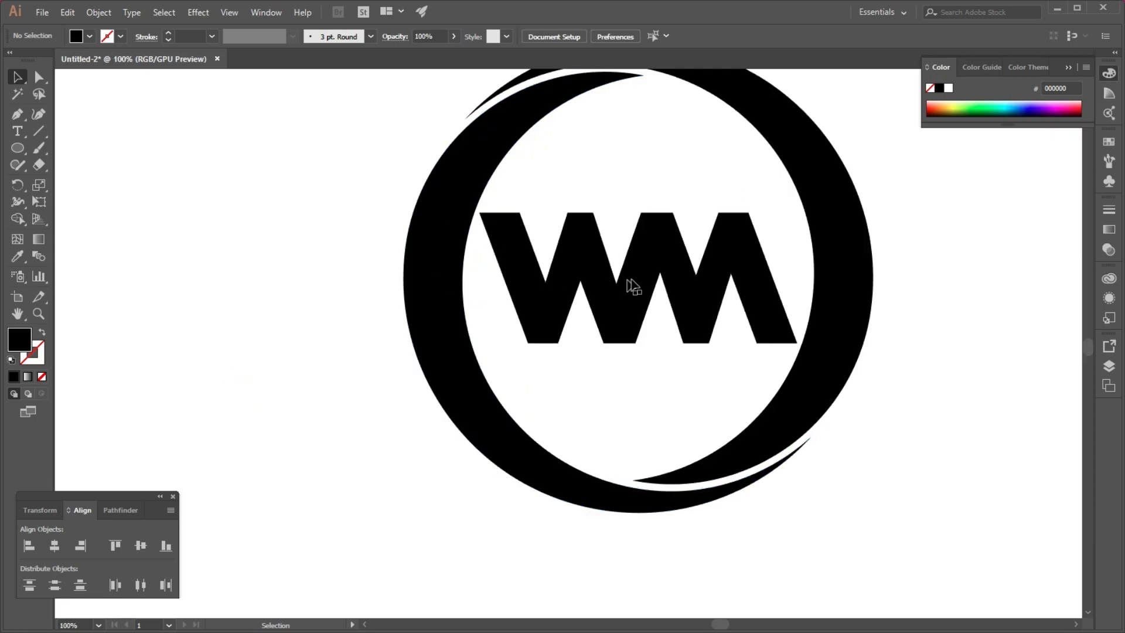
{"action": "left_click", "coordinate": [664, 275]}
{"action": "right_click", "coordinate": [664, 276]}
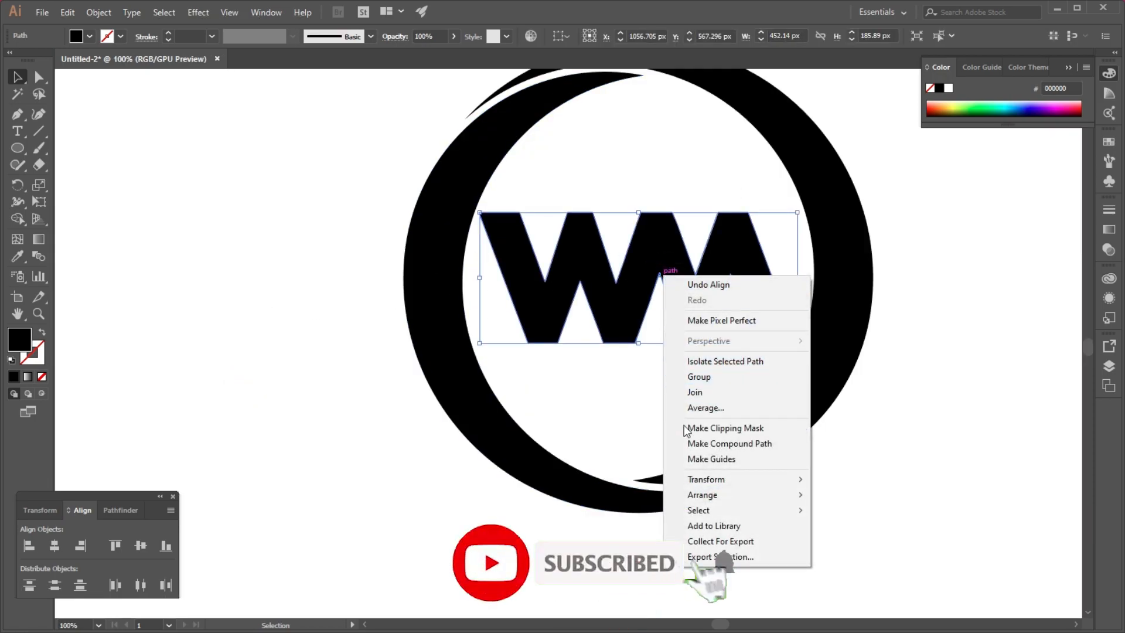
{"action": "mouse_move", "coordinate": [691, 481]}
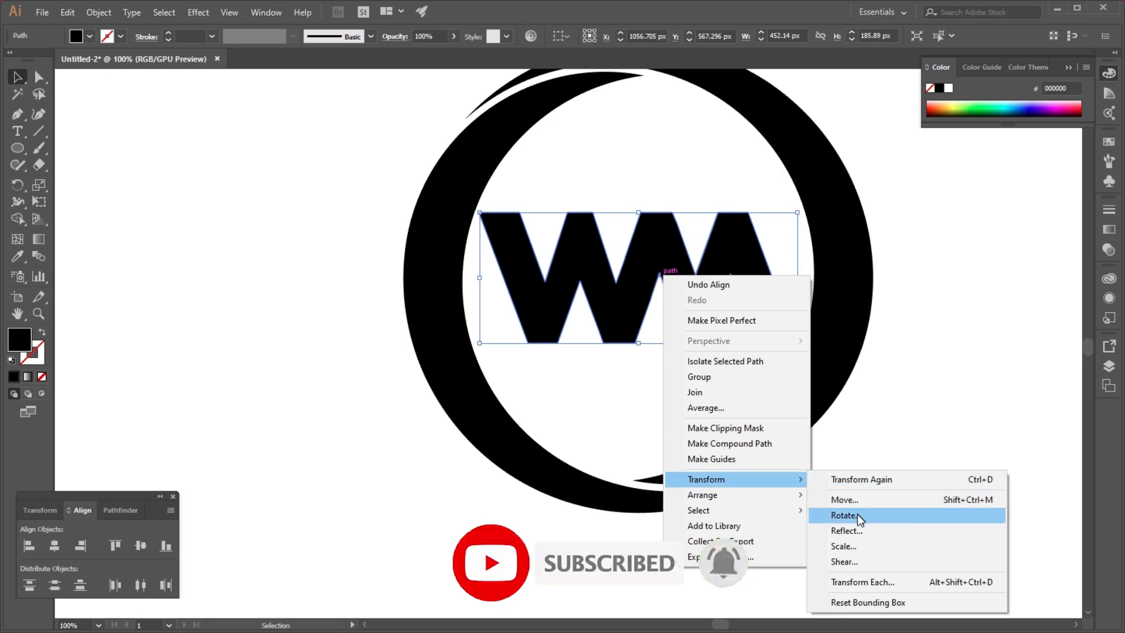
{"action": "left_click", "coordinate": [857, 529]}
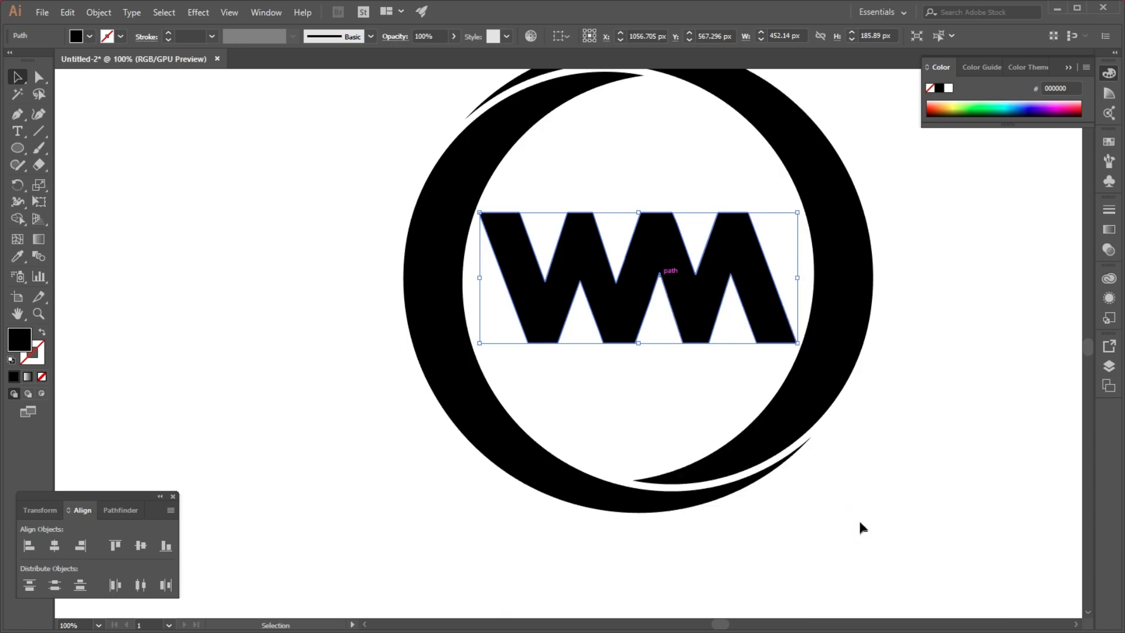
{"action": "left_click", "coordinate": [810, 417]}
{"action": "left_click", "coordinate": [933, 345]}
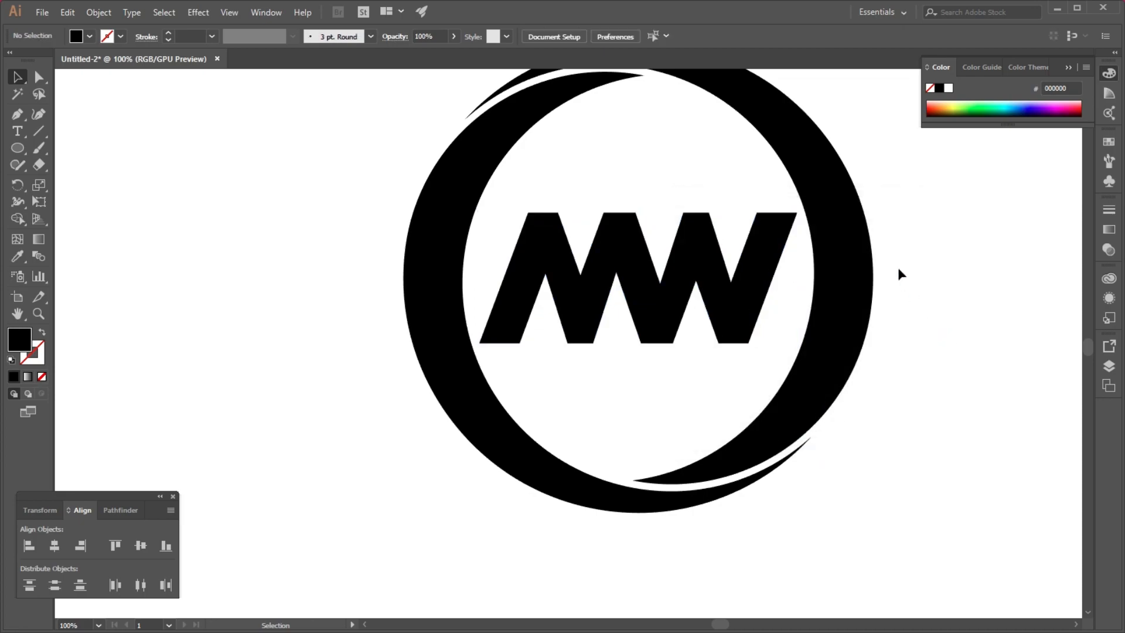
{"action": "left_click", "coordinate": [723, 298]}
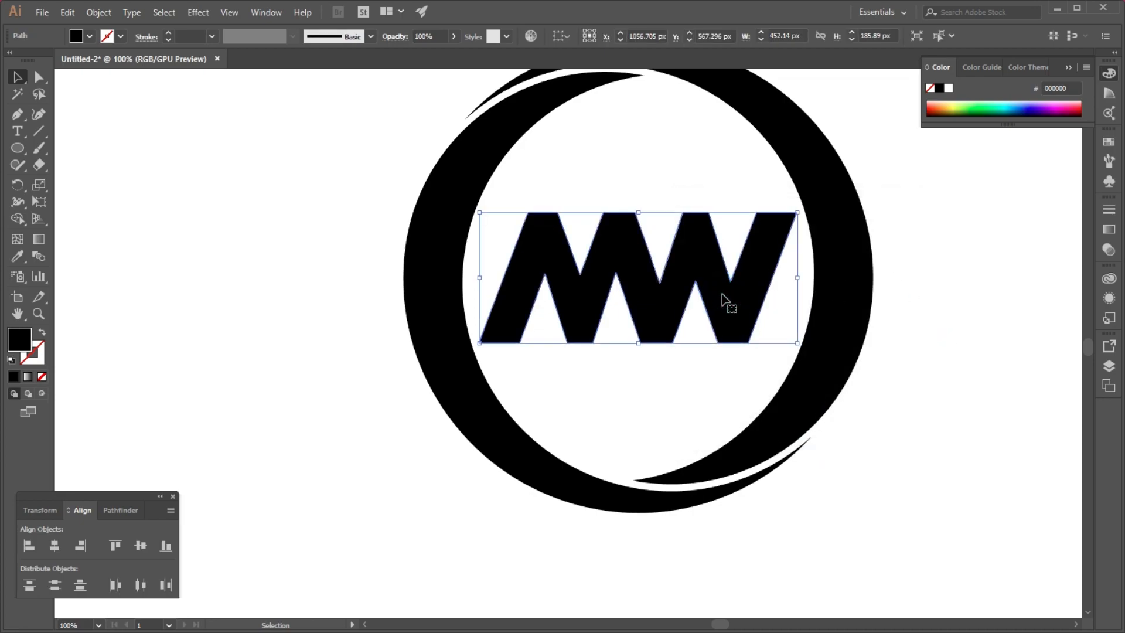
Scale the WM mark down slightly about its center so both ends sit clear of the ring.
{"action": "scroll", "coordinate": [774, 218], "scroll_direction": "up", "scroll_amount": 1}
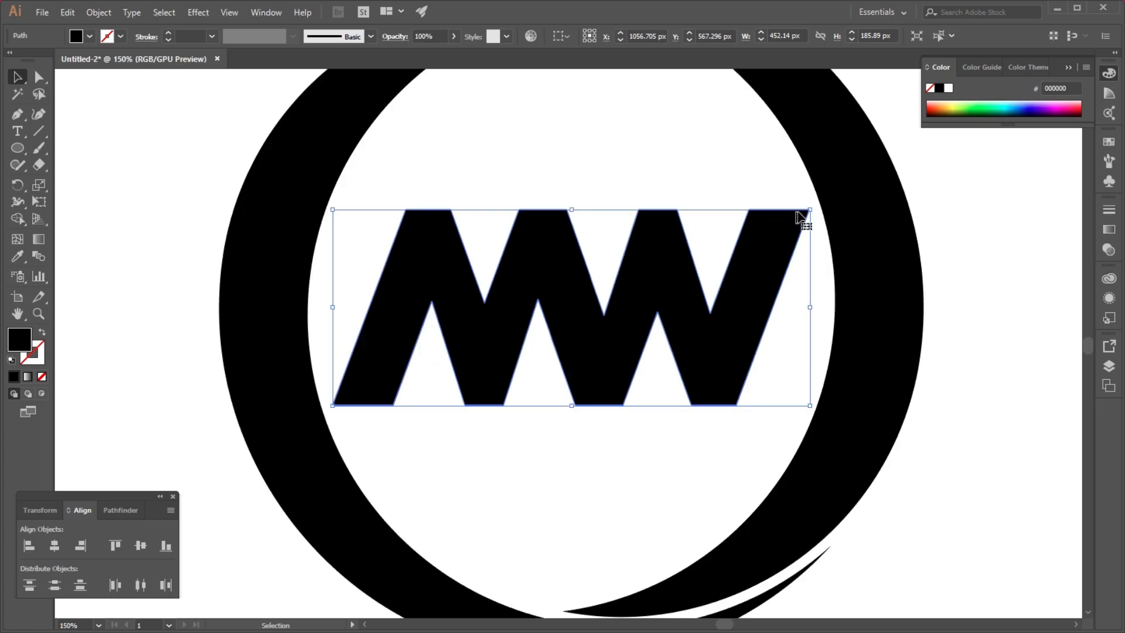
{"action": "scroll", "coordinate": [772, 221], "scroll_direction": "up", "scroll_amount": 2}
{"action": "left_click_drag", "start_coordinate": [846, 199], "coordinate": [834, 204]}
{"action": "left_click", "coordinate": [666, 136]}
{"action": "scroll", "coordinate": [718, 161], "scroll_direction": "down", "scroll_amount": 2}
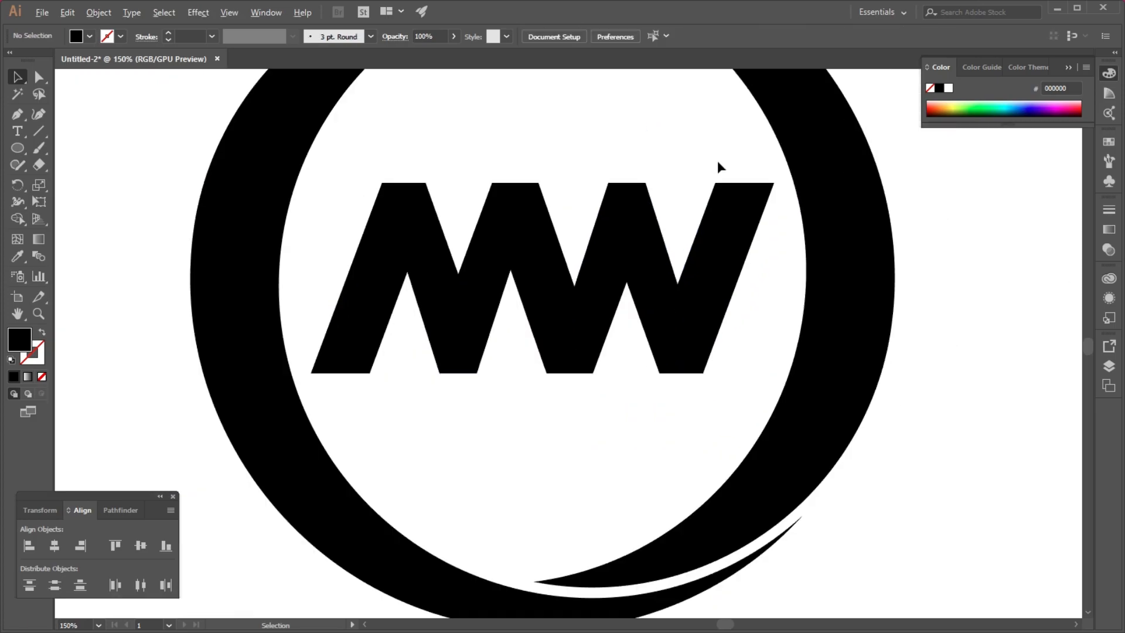
{"action": "scroll", "coordinate": [628, 251], "scroll_direction": "down", "scroll_amount": 1}
{"action": "scroll", "coordinate": [296, 252], "scroll_direction": "down", "scroll_amount": 1}
{"action": "left_click_drag", "start_coordinate": [269, 153], "coordinate": [700, 418]}
{"action": "left_click", "coordinate": [786, 378]}
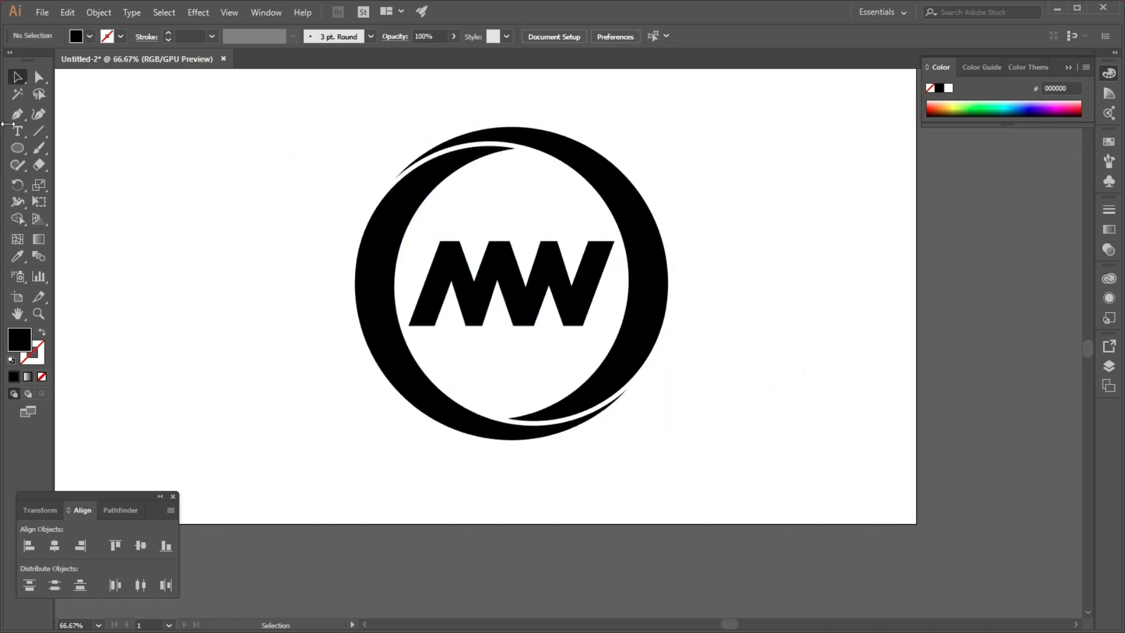
Extend the M's outer leg along its slant by moving its two end anchor points into the ring's lower-left part.
{"action": "left_click", "coordinate": [39, 77]}
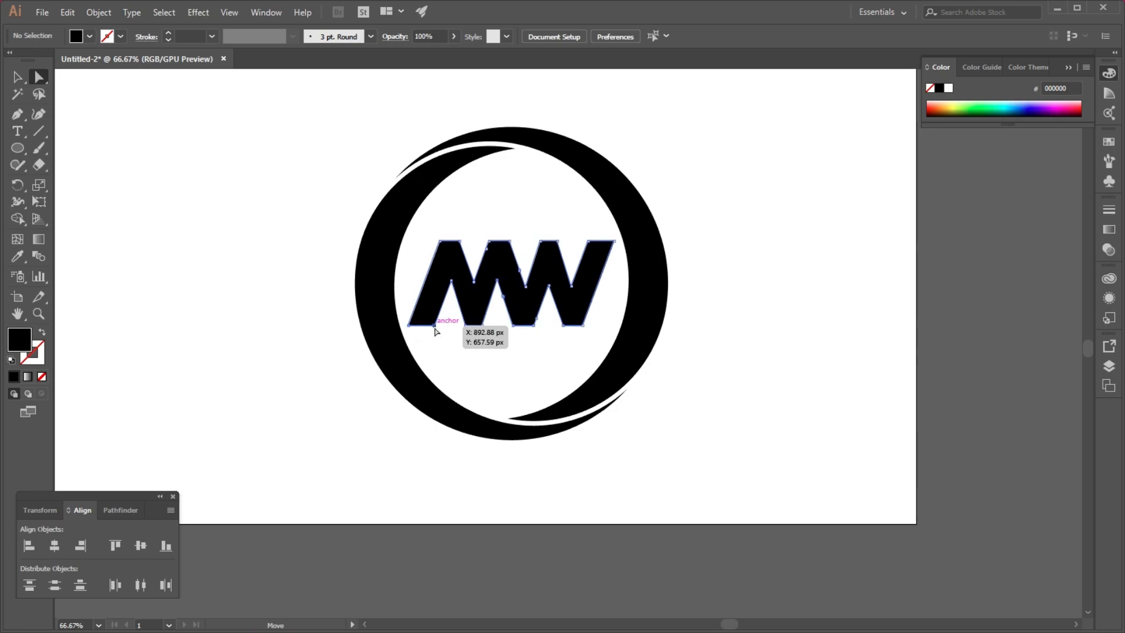
{"action": "left_click", "coordinate": [410, 325]}
{"action": "scroll", "coordinate": [410, 326], "scroll_direction": "up", "scroll_amount": 2}
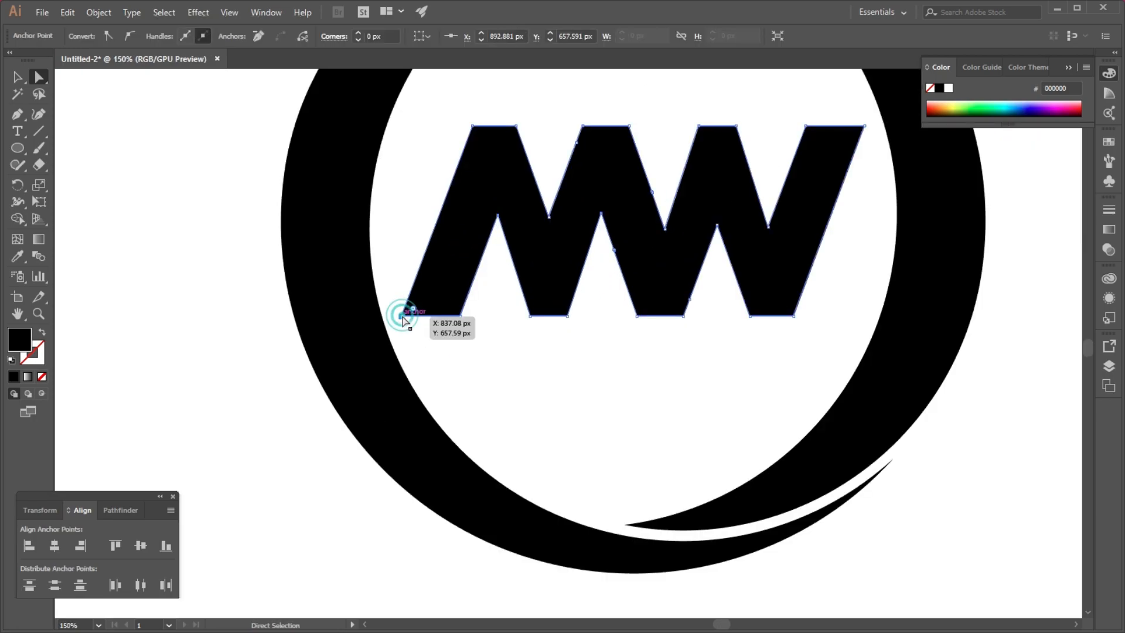
{"action": "left_click", "coordinate": [460, 317], "text": "shift"}
{"action": "left_click_drag", "start_coordinate": [460, 317], "coordinate": [421, 427]}
{"action": "scroll", "coordinate": [462, 444], "scroll_direction": "down", "scroll_amount": 2}
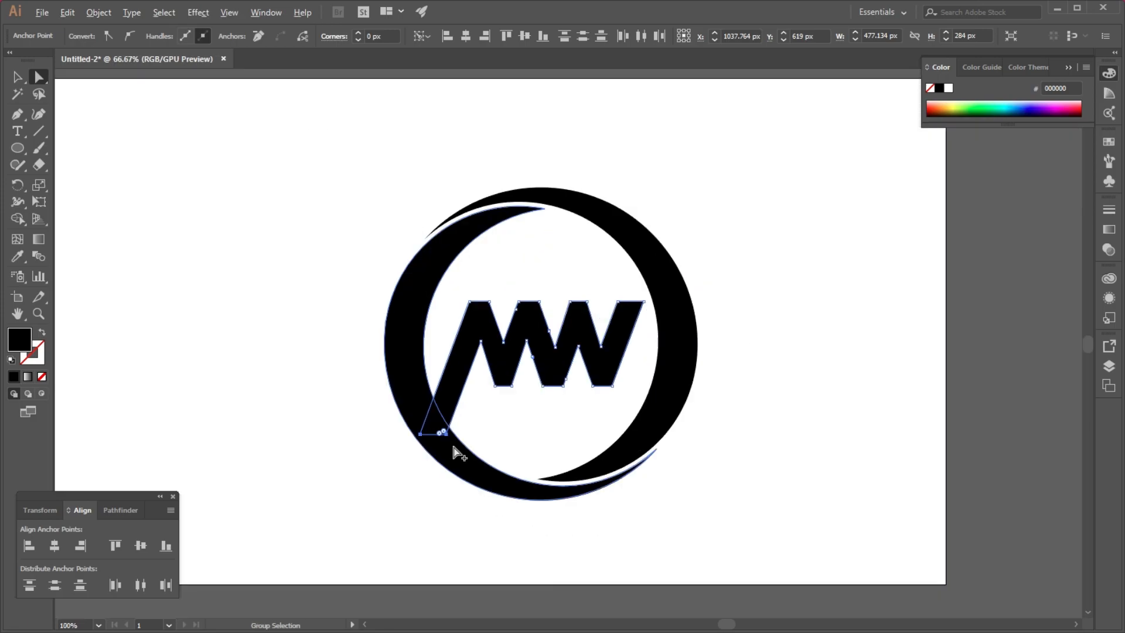
Extend the W's outer arm along its slant by moving its two end anchor points across the ring's upper-right part.
{"action": "scroll", "coordinate": [722, 278], "scroll_direction": "up", "scroll_amount": 2}
{"action": "left_click", "coordinate": [706, 302]}
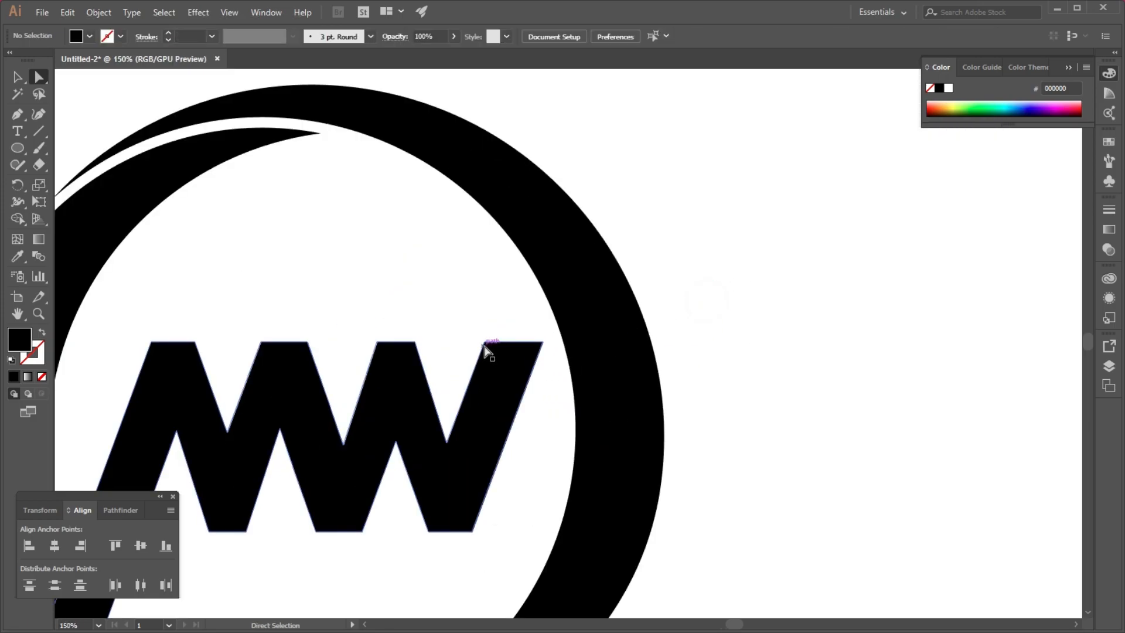
{"action": "left_click_drag", "start_coordinate": [484, 345], "coordinate": [601, 194]}
{"action": "left_click", "coordinate": [671, 266]}
With Shape Builder, remove the arm corner protruding past the ring and merge the extended M and W ends with their swooshes.
{"action": "scroll", "coordinate": [671, 265], "scroll_direction": "down", "scroll_amount": 2}
{"action": "left_click_drag", "start_coordinate": [301, 192], "coordinate": [666, 512]}
{"action": "left_click", "coordinate": [17, 219]}
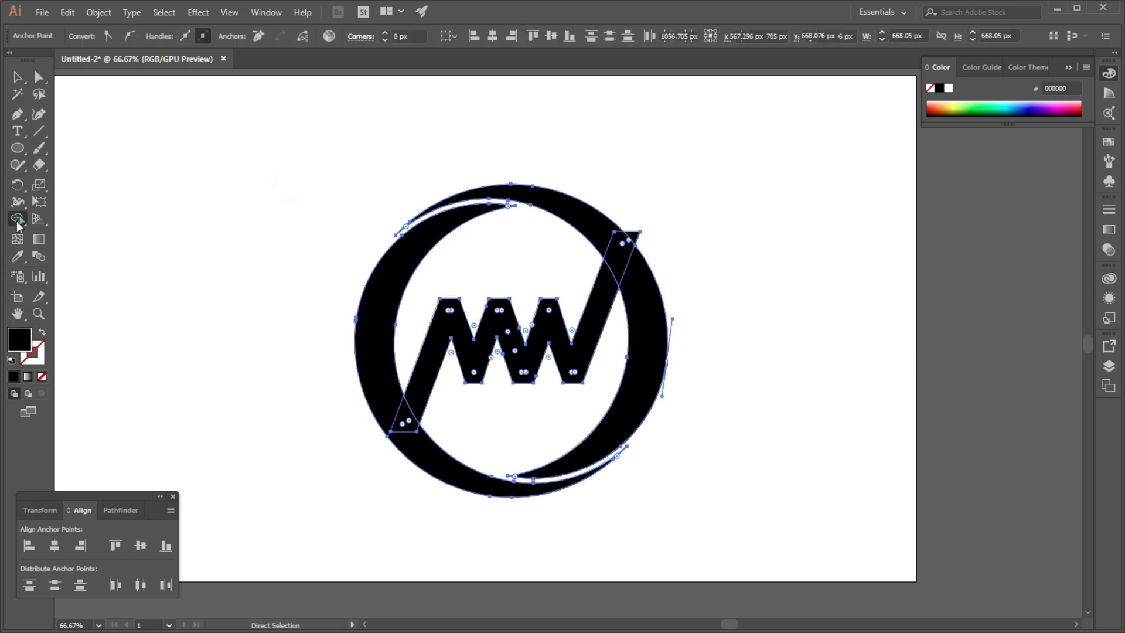
{"action": "scroll", "coordinate": [647, 235], "scroll_direction": "up", "scroll_amount": 3}
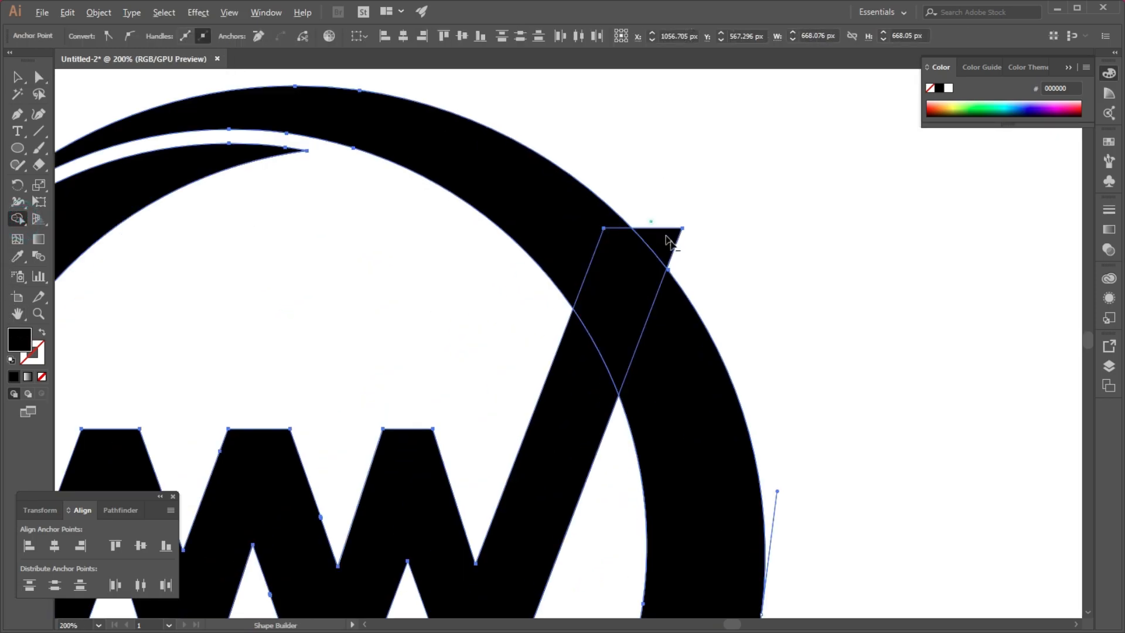
{"action": "left_click_drag", "start_coordinate": [666, 236], "coordinate": [689, 259]}
{"action": "scroll", "coordinate": [689, 260], "scroll_direction": "down", "scroll_amount": 2}
{"action": "mouse_move", "coordinate": [306, 505]}
{"action": "left_mouse_down"}
{"action": "mouse_move", "coordinate": [325, 514]}
{"action": "mouse_move", "coordinate": [623, 381]}
{"action": "mouse_move", "coordinate": [652, 293]}
{"action": "mouse_move", "coordinate": [648, 315]}
{"action": "mouse_move", "coordinate": [647, 304]}
{"action": "left_mouse_up"}
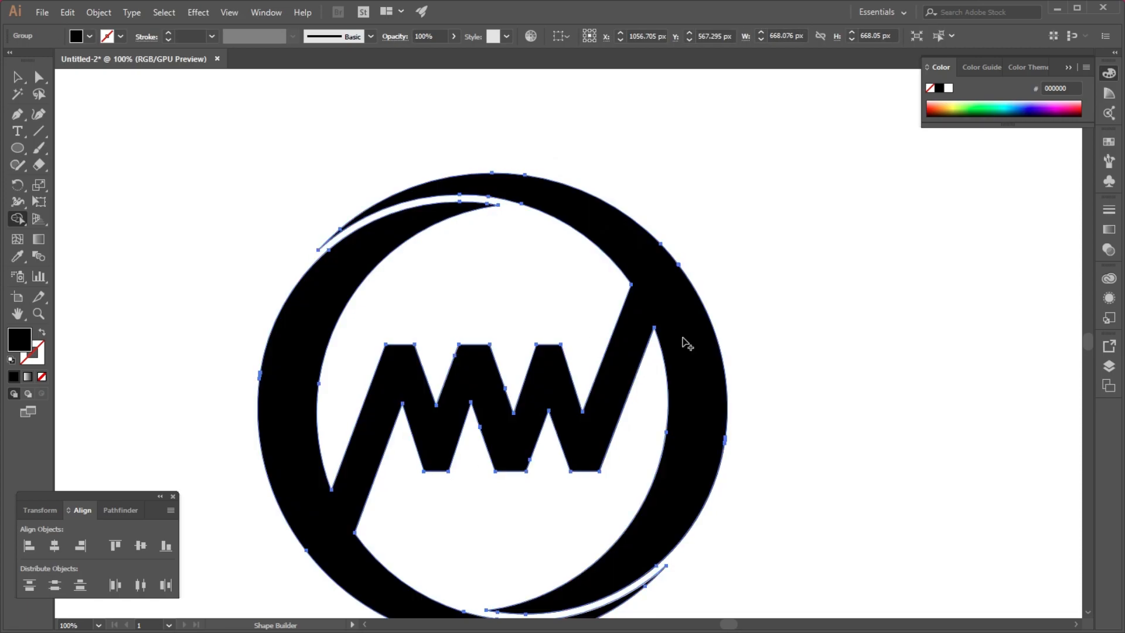
{"action": "left_click", "coordinate": [17, 76]}
{"action": "left_click", "coordinate": [384, 125]}
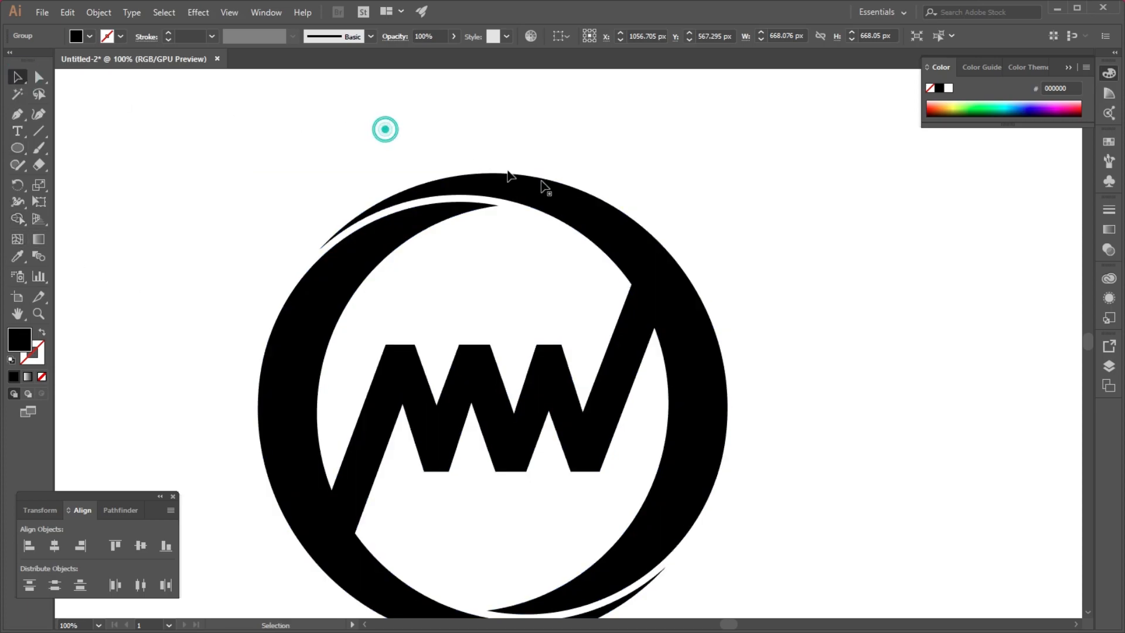
Draw a slanted line about 100 px wide and 306 px high along the W's inner left edge, extending below the mark.
{"action": "scroll", "coordinate": [657, 223], "scroll_direction": "down", "scroll_amount": 1}
{"action": "scroll", "coordinate": [656, 222], "scroll_direction": "down", "scroll_amount": 3}
{"action": "scroll", "coordinate": [531, 375], "scroll_direction": "down", "scroll_amount": 1}
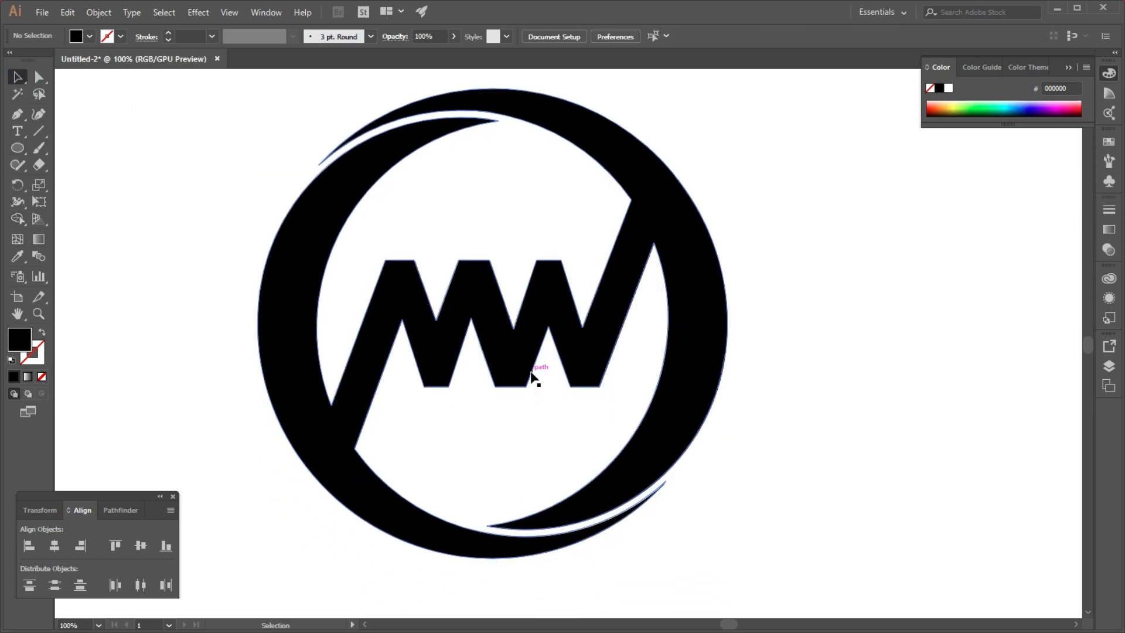
{"action": "scroll", "coordinate": [516, 351], "scroll_direction": "up", "scroll_amount": 1}
{"action": "left_click", "coordinate": [37, 131]}
{"action": "left_click_drag", "start_coordinate": [549, 218], "coordinate": [443, 540]}
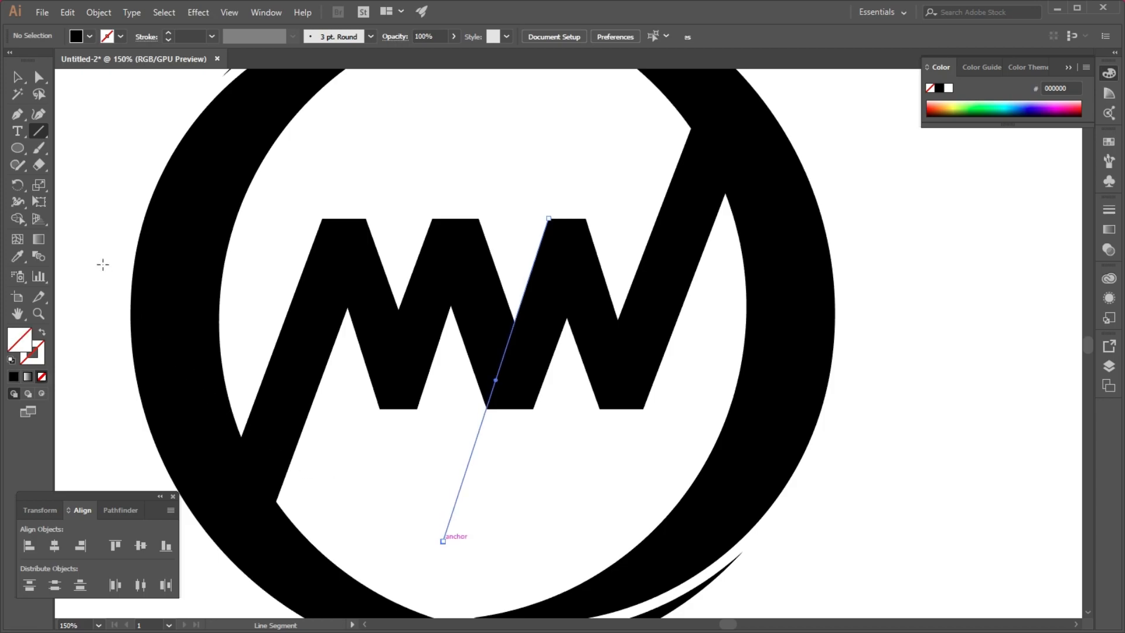
Give the slanted line a 0.5 pt black stroke.
{"action": "left_click", "coordinate": [16, 77]}
{"action": "left_click", "coordinate": [418, 472]}
{"action": "left_click", "coordinate": [455, 514]}
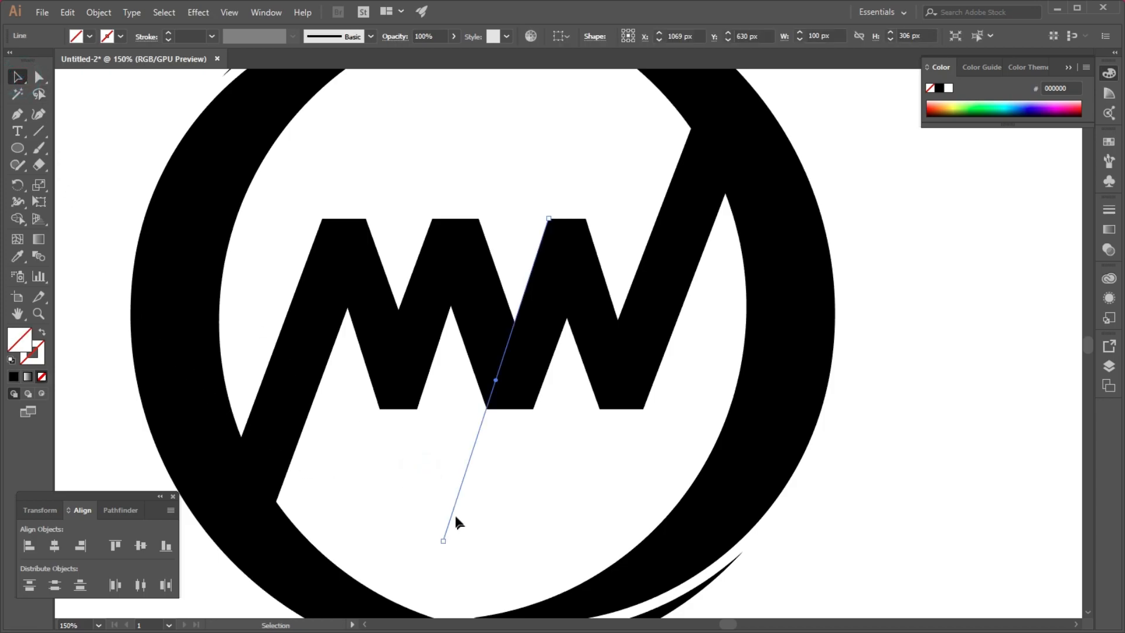
{"action": "left_click", "coordinate": [169, 32]}
{"action": "left_click", "coordinate": [383, 139]}
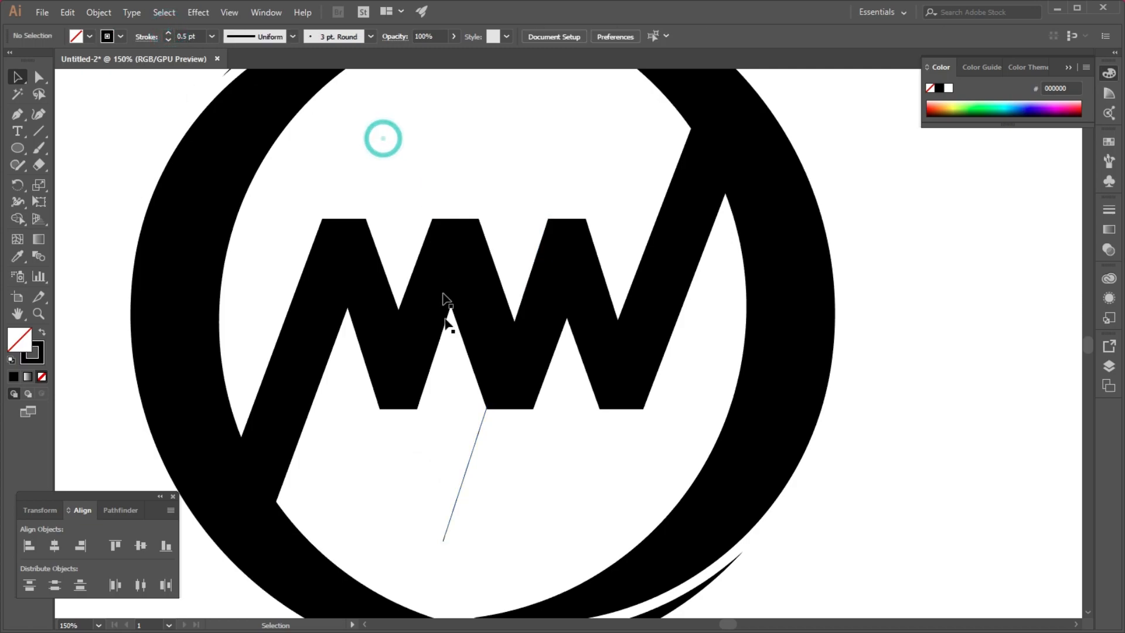
Paste a copy of the slanted line in front and shift it slightly up and left, leaving a narrow parallel gap.
{"action": "left_click", "coordinate": [440, 495]}
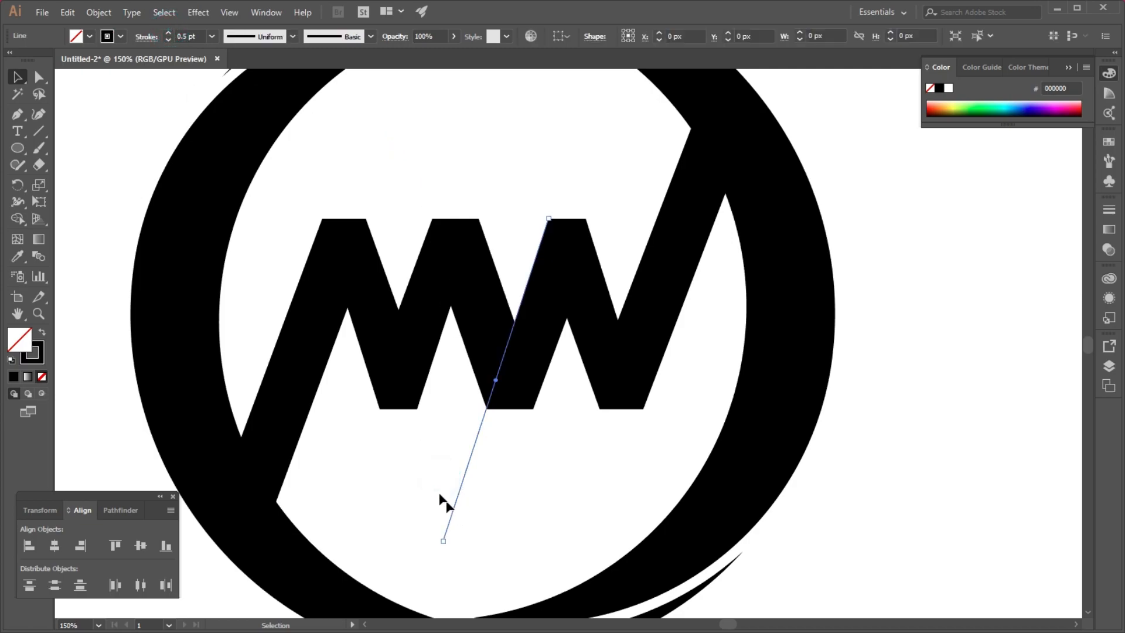
{"action": "left_click", "coordinate": [61, 12]}
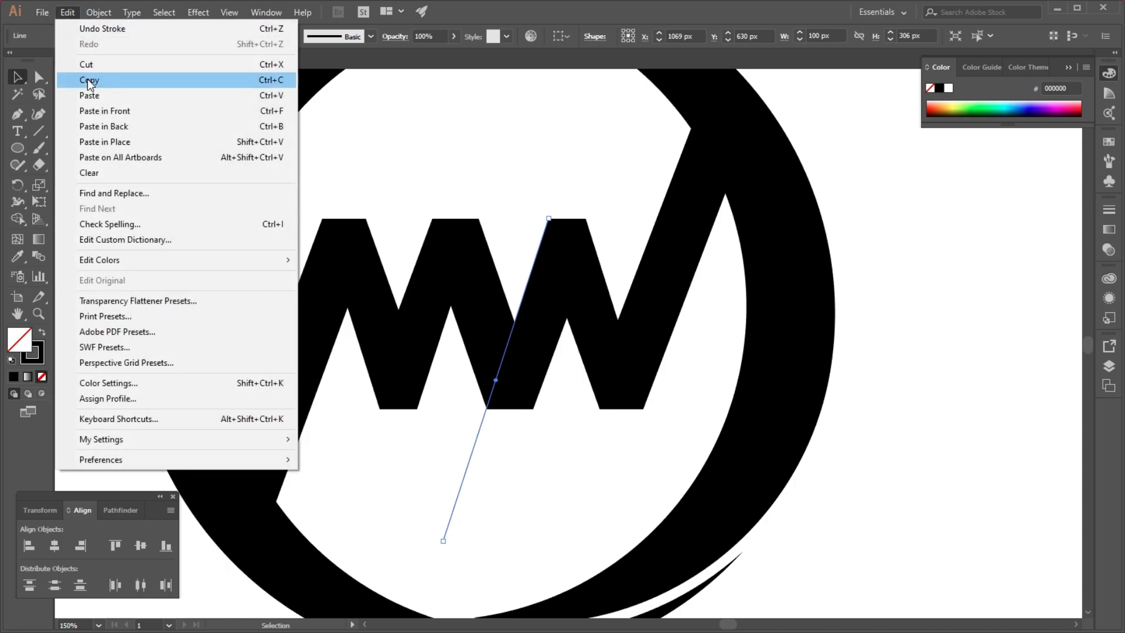
{"action": "left_click", "coordinate": [88, 80]}
{"action": "left_click", "coordinate": [67, 12]}
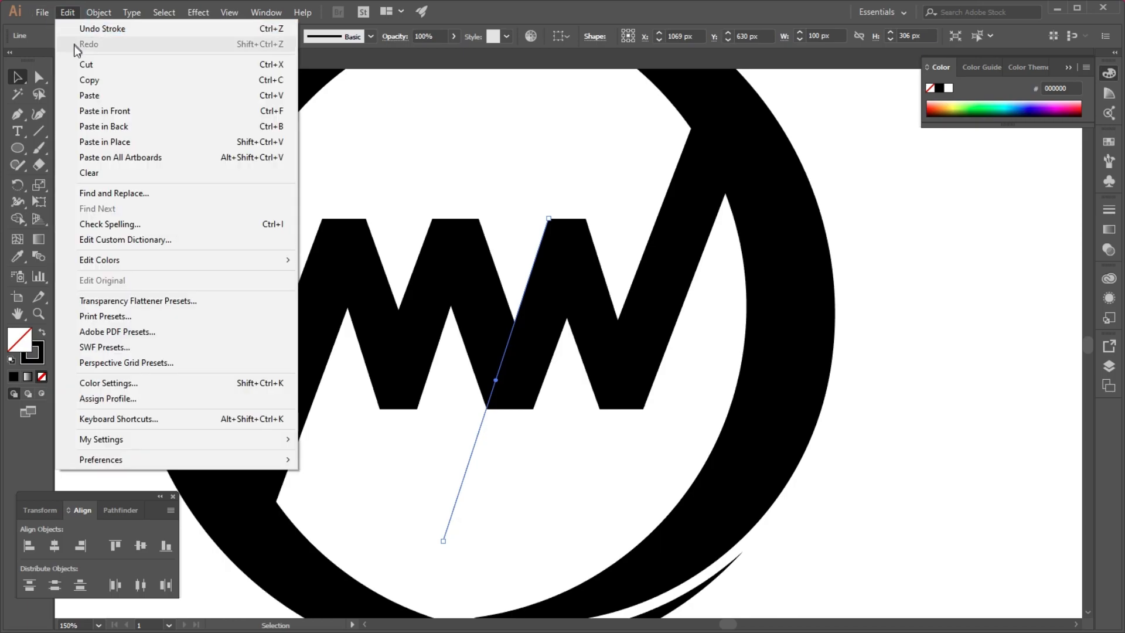
{"action": "left_click", "coordinate": [90, 110]}
{"action": "left_click", "coordinate": [507, 163]}
{"action": "scroll", "coordinate": [468, 455], "scroll_direction": "up", "scroll_amount": 4}
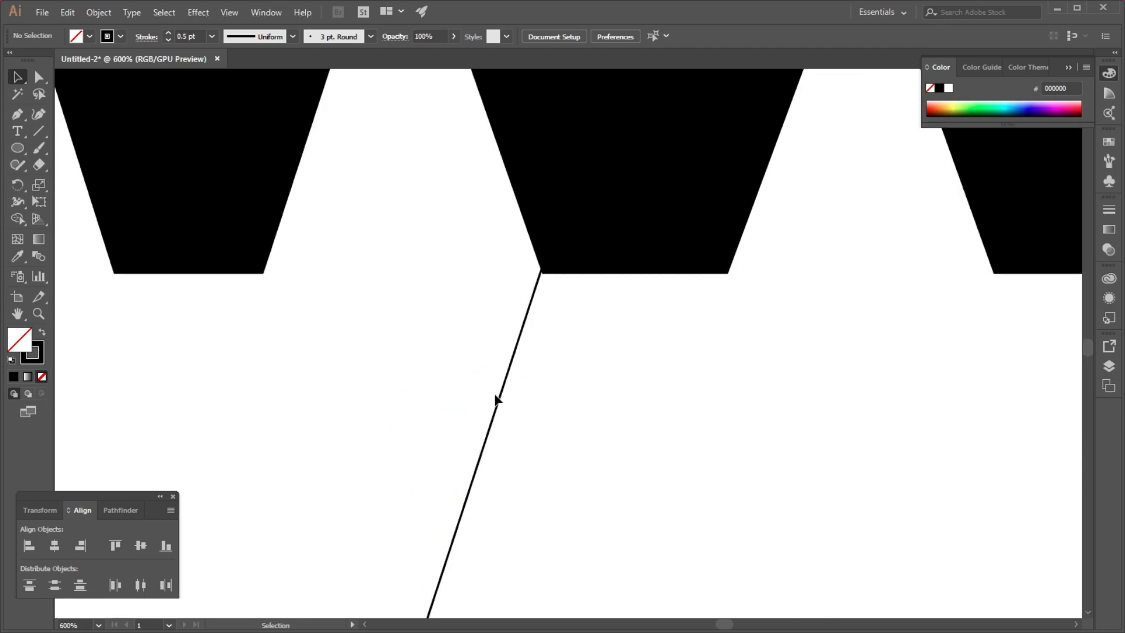
{"action": "left_click_drag", "start_coordinate": [506, 372], "coordinate": [496, 341]}
{"action": "scroll", "coordinate": [500, 427], "scroll_direction": "down", "scroll_amount": 3}
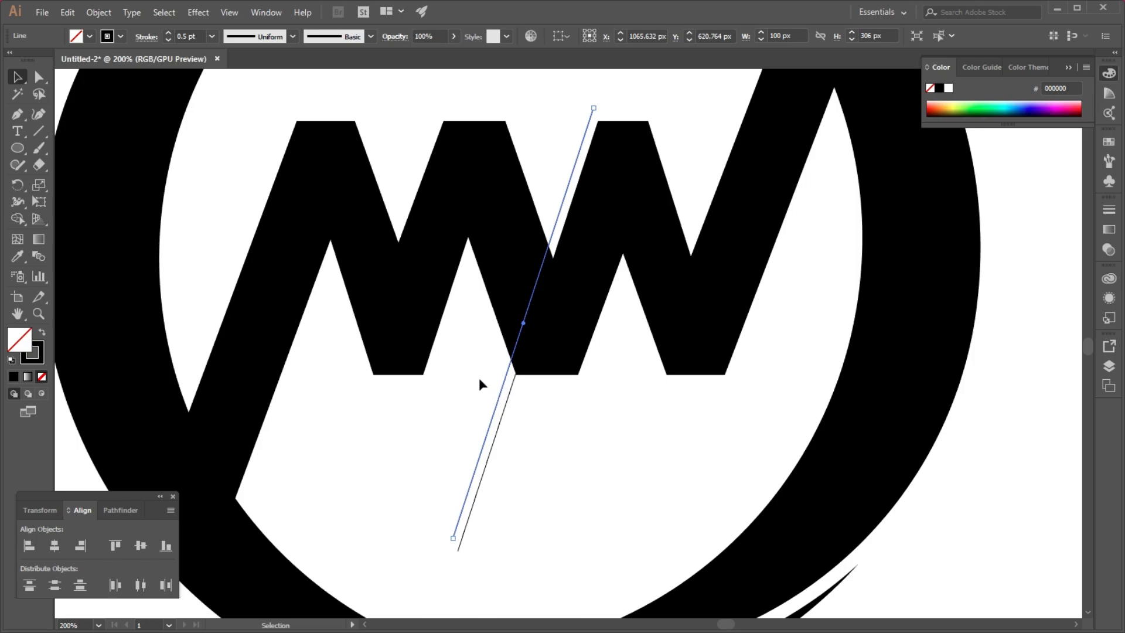
{"action": "scroll", "coordinate": [488, 382], "scroll_direction": "up", "scroll_amount": 2}
{"action": "scroll", "coordinate": [521, 378], "scroll_direction": "up", "scroll_amount": 2}
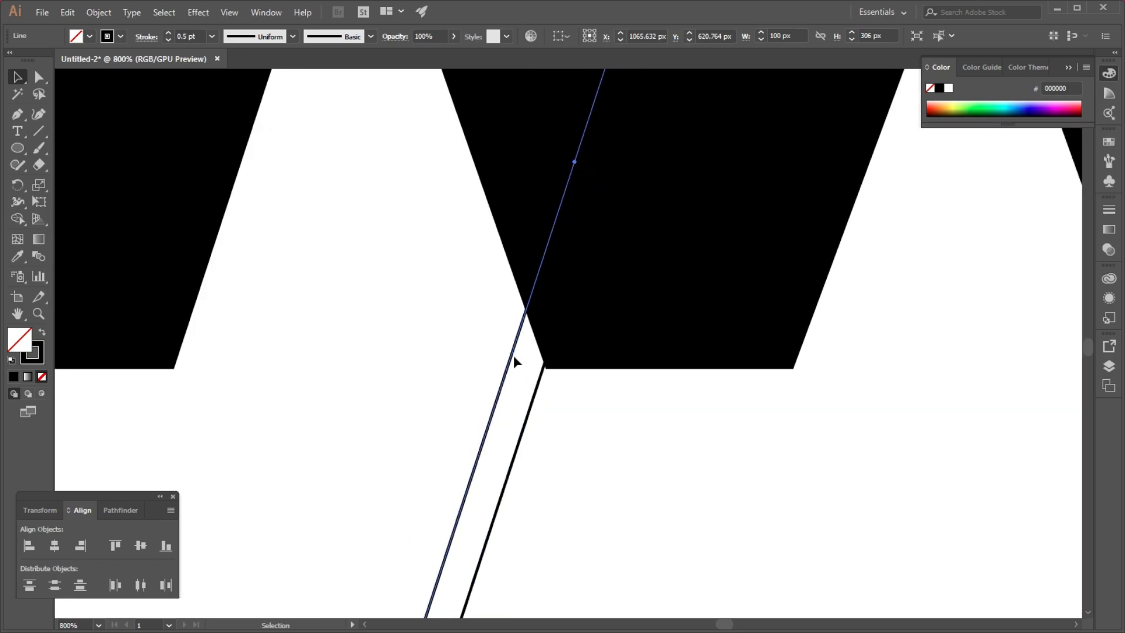
{"action": "left_click_drag", "start_coordinate": [511, 352], "coordinate": [610, 467]}
Select the logo with both lines and use Shape Builder to cut the strip between the lines out of the mark.
{"action": "scroll", "coordinate": [509, 359], "scroll_direction": "down", "scroll_amount": 3}
{"action": "scroll", "coordinate": [517, 404], "scroll_direction": "down", "scroll_amount": 2}
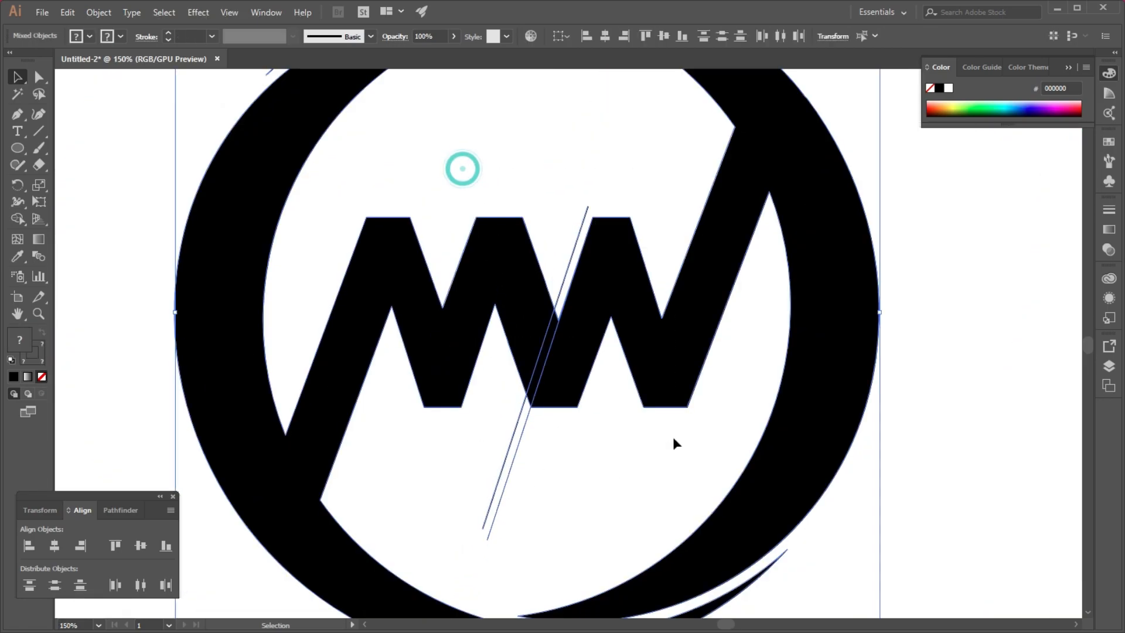
{"action": "left_click", "coordinate": [18, 219]}
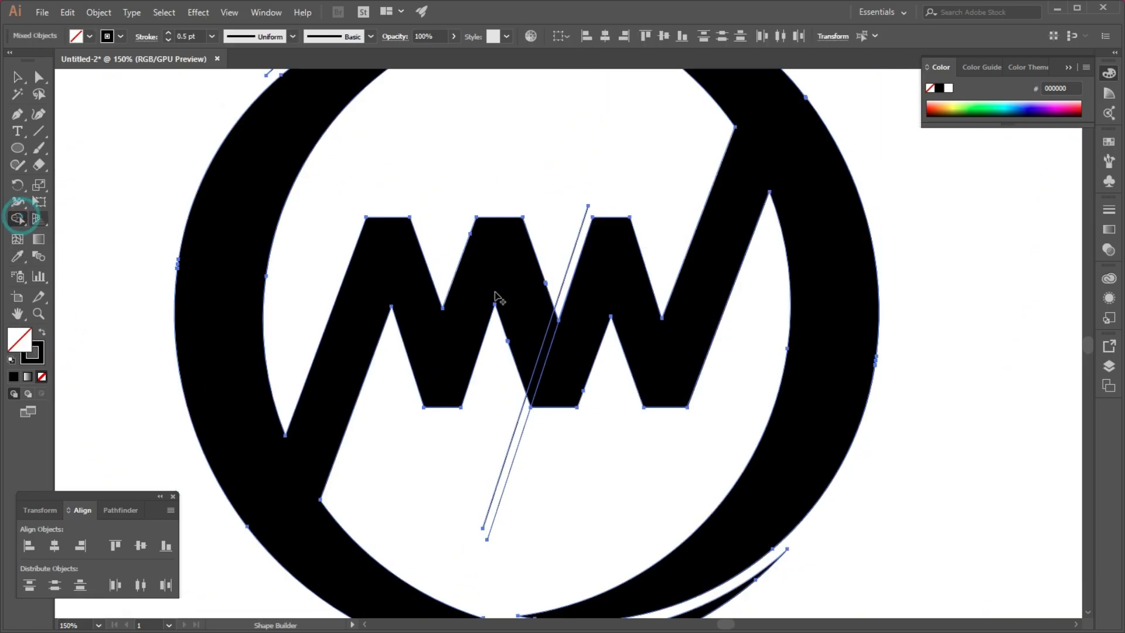
{"action": "left_click", "coordinate": [555, 320], "text": "alt"}
{"action": "scroll", "coordinate": [563, 254], "scroll_direction": "down", "scroll_amount": 1}
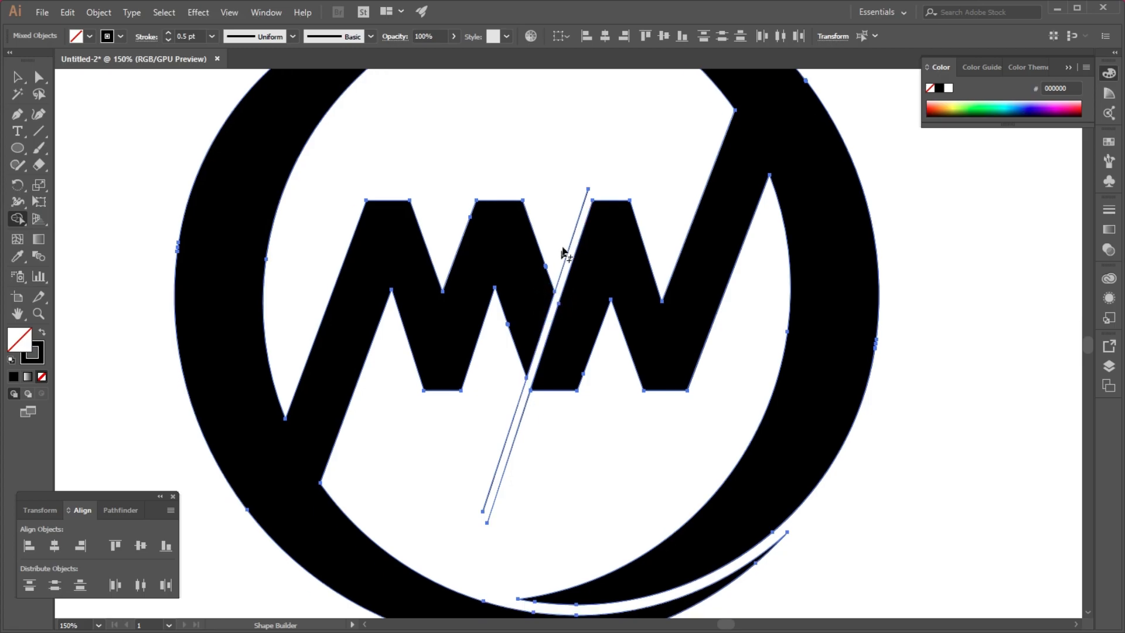
Delete the leftover line pieces above and below the mark with Shape Builder and deselect the artwork.
{"action": "scroll", "coordinate": [570, 218], "scroll_direction": "up", "scroll_amount": 2}
{"action": "left_click_drag", "start_coordinate": [570, 200], "coordinate": [584, 242]}
{"action": "left_click_drag", "start_coordinate": [503, 606], "coordinate": [502, 606]}
{"action": "scroll", "coordinate": [483, 520], "scroll_direction": "down", "scroll_amount": 2}
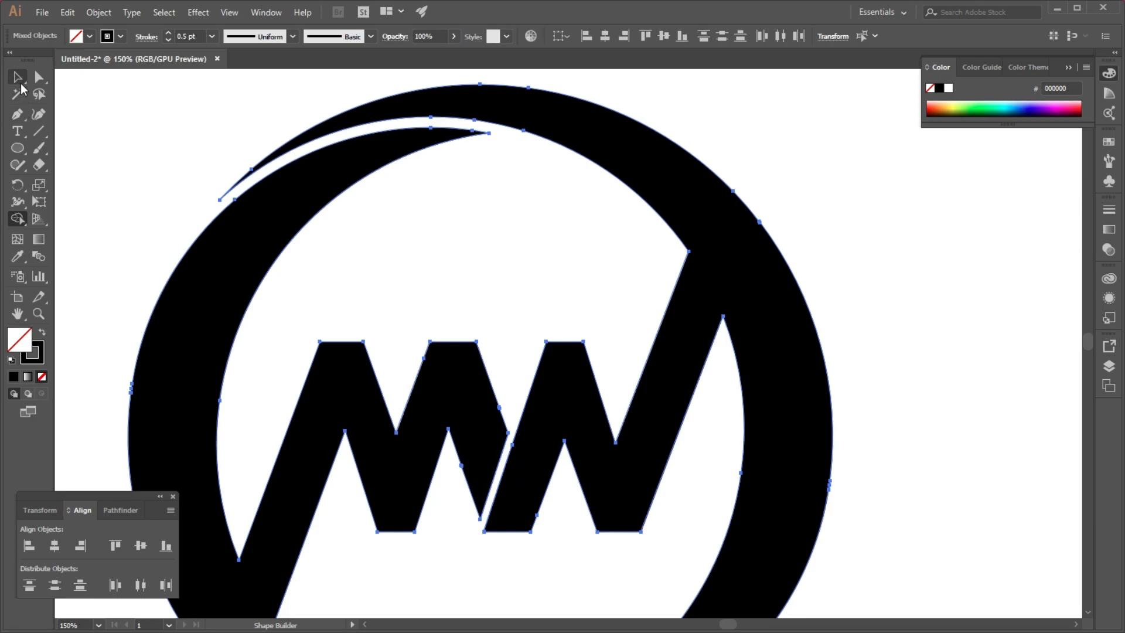
{"action": "left_click", "coordinate": [17, 76]}
{"action": "scroll", "coordinate": [656, 272], "scroll_direction": "down", "scroll_amount": 3}
{"action": "left_click", "coordinate": [723, 262]}
Ungroup the logo so that its M half and W half can be selected separately.
{"action": "left_click", "coordinate": [643, 262]}
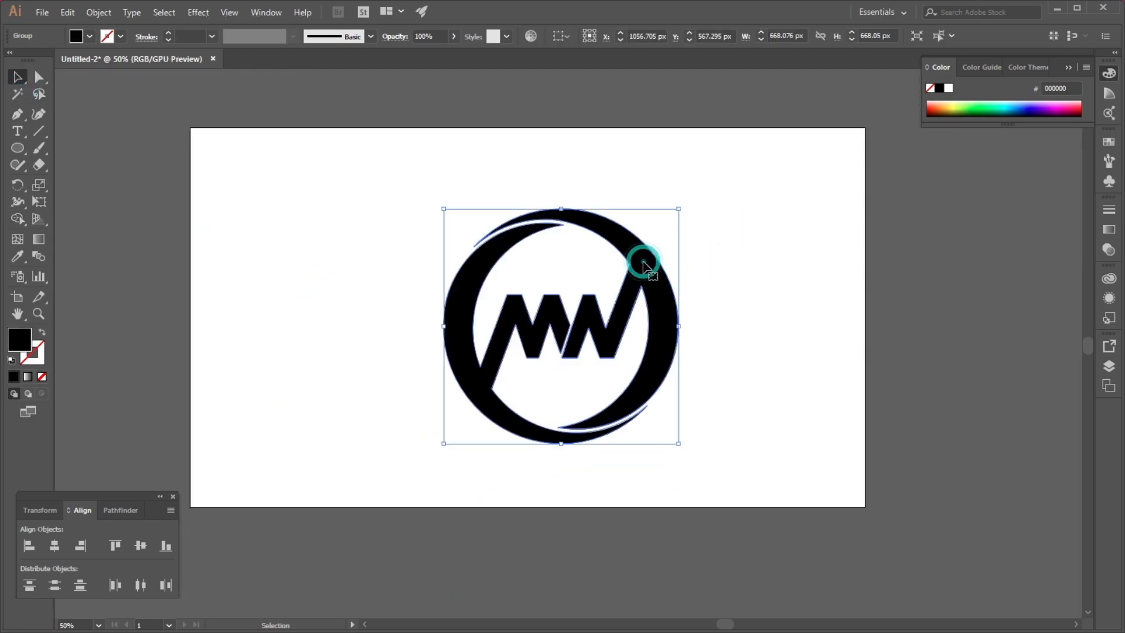
{"action": "right_click", "coordinate": [644, 263]}
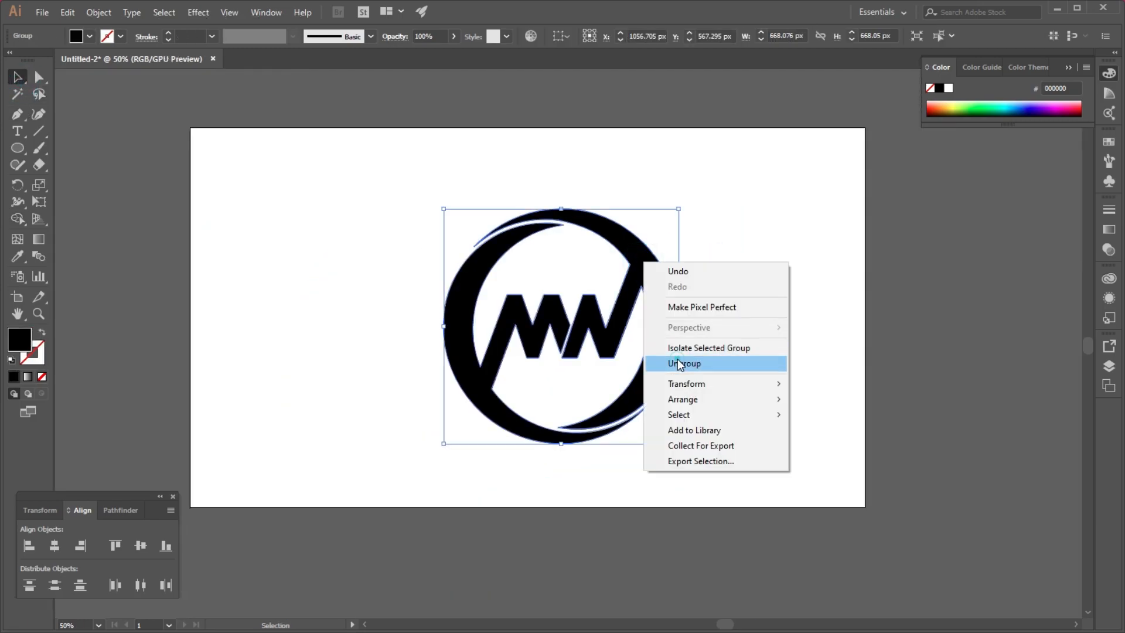
{"action": "left_click", "coordinate": [648, 362]}
{"action": "left_click", "coordinate": [746, 321]}
Fill the left half of the logo, the M with its swoosh, with a bright green.
{"action": "left_click", "coordinate": [473, 325]}
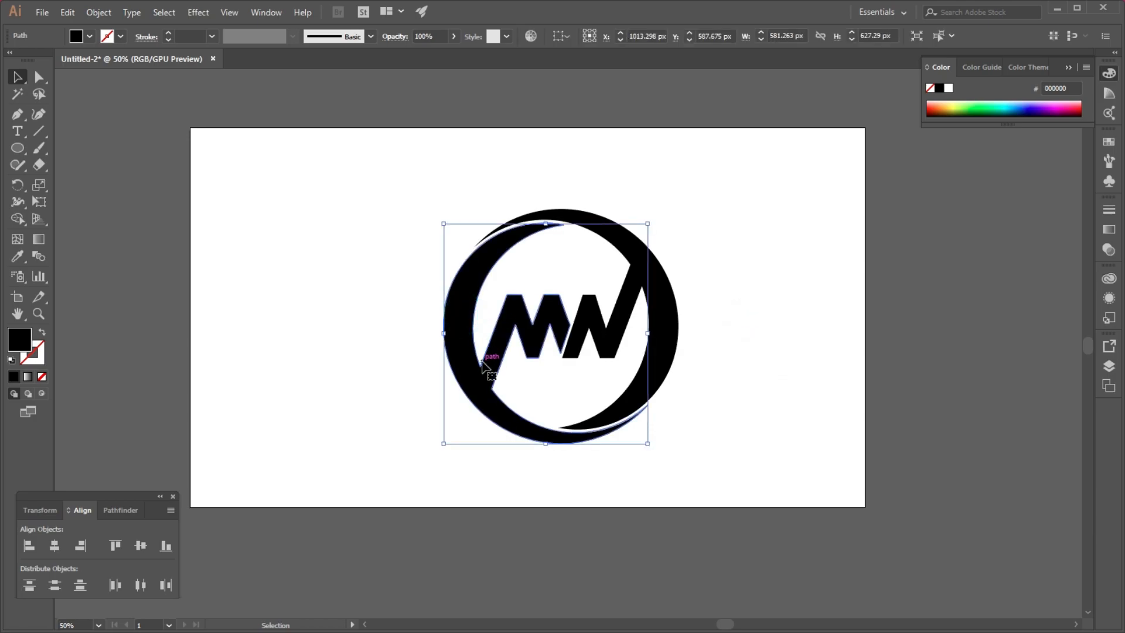
{"action": "scroll", "coordinate": [482, 360], "scroll_direction": "up", "scroll_amount": 1}
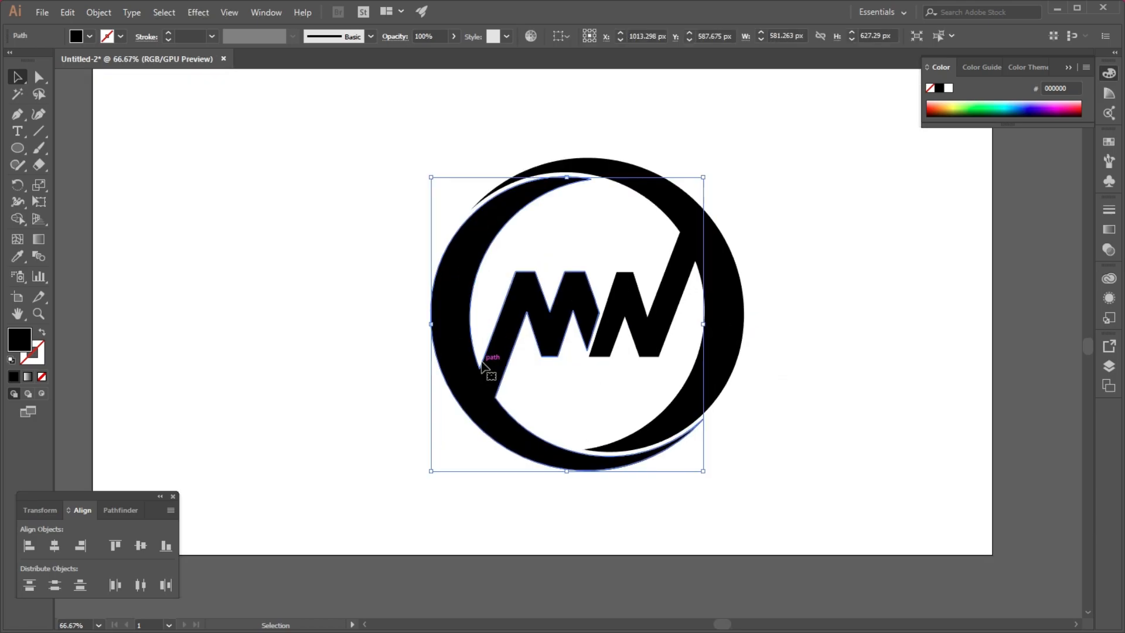
{"action": "double_click", "coordinate": [17, 338]}
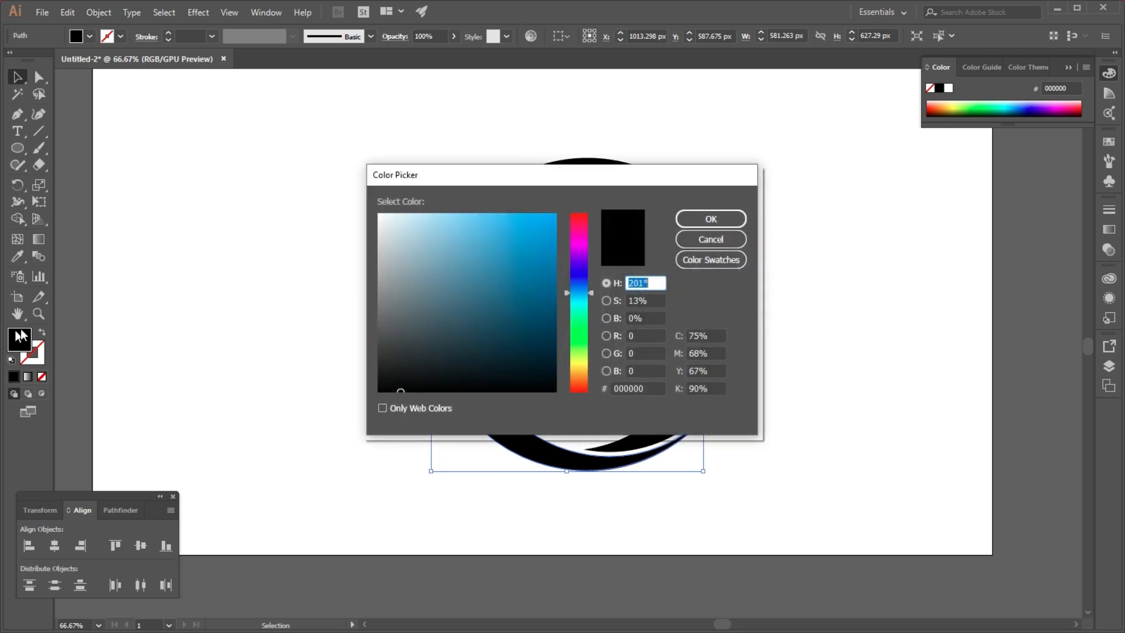
{"action": "mouse_move", "coordinate": [577, 338]}
{"action": "left_mouse_down"}
{"action": "mouse_move", "coordinate": [576, 284]}
{"action": "mouse_move", "coordinate": [572, 329]}
{"action": "left_mouse_up"}
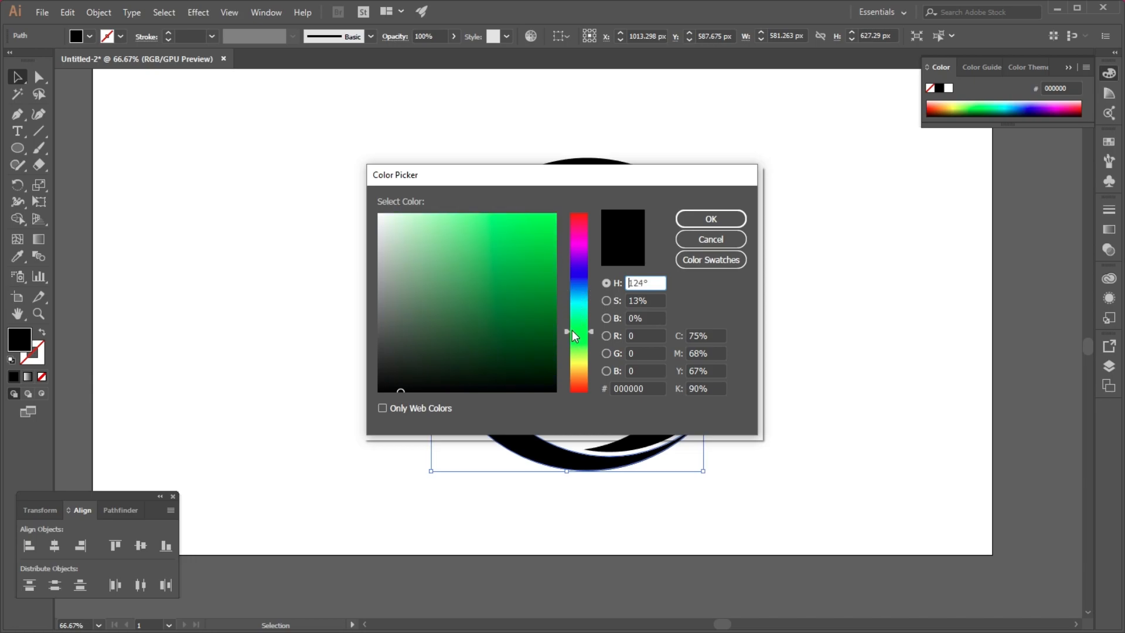
{"action": "left_click", "coordinate": [528, 253]}
{"action": "left_click_drag", "start_coordinate": [528, 253], "coordinate": [500, 219]}
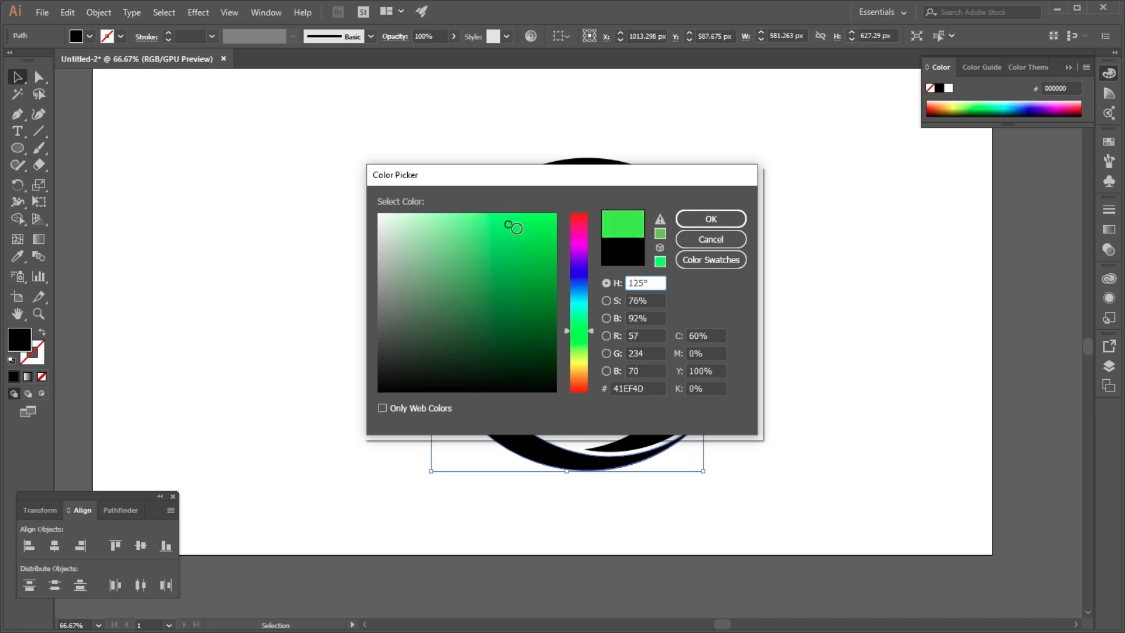
{"action": "left_click", "coordinate": [701, 215]}
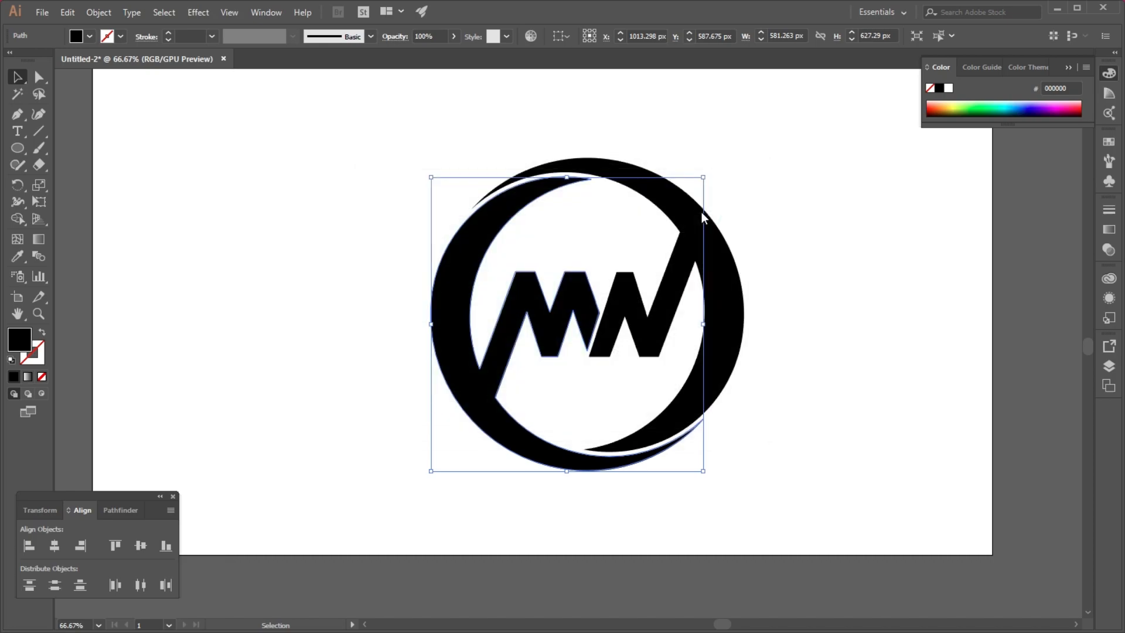
{"action": "left_click", "coordinate": [801, 192]}
Fill the right half of the logo, the W with its swoosh, with dark grey 4D5254 and deselect it.
{"action": "left_click", "coordinate": [702, 254]}
{"action": "left_click", "coordinate": [21, 338]}
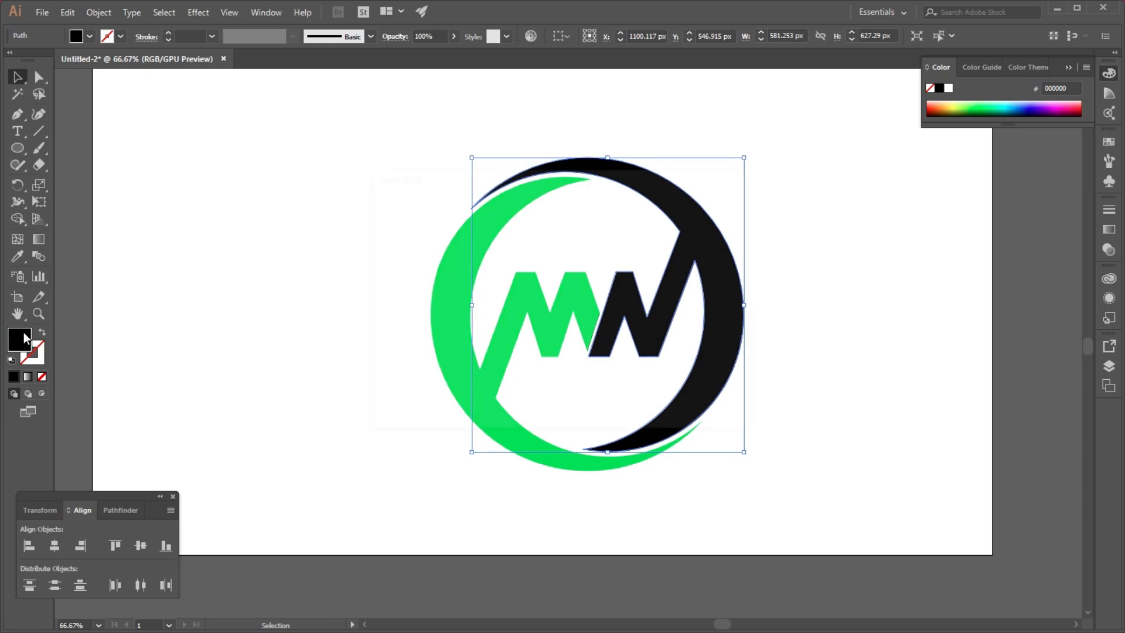
{"action": "double_click", "coordinate": [24, 339]}
{"action": "left_click", "coordinate": [389, 345]}
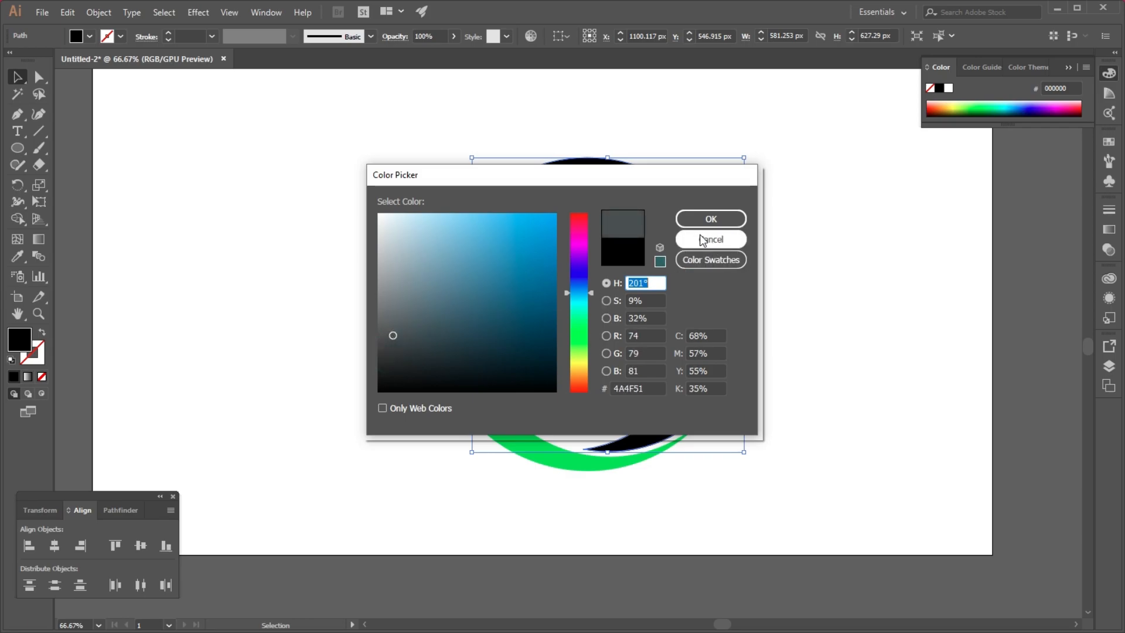
{"action": "left_click", "coordinate": [393, 334]}
{"action": "left_click", "coordinate": [717, 225]}
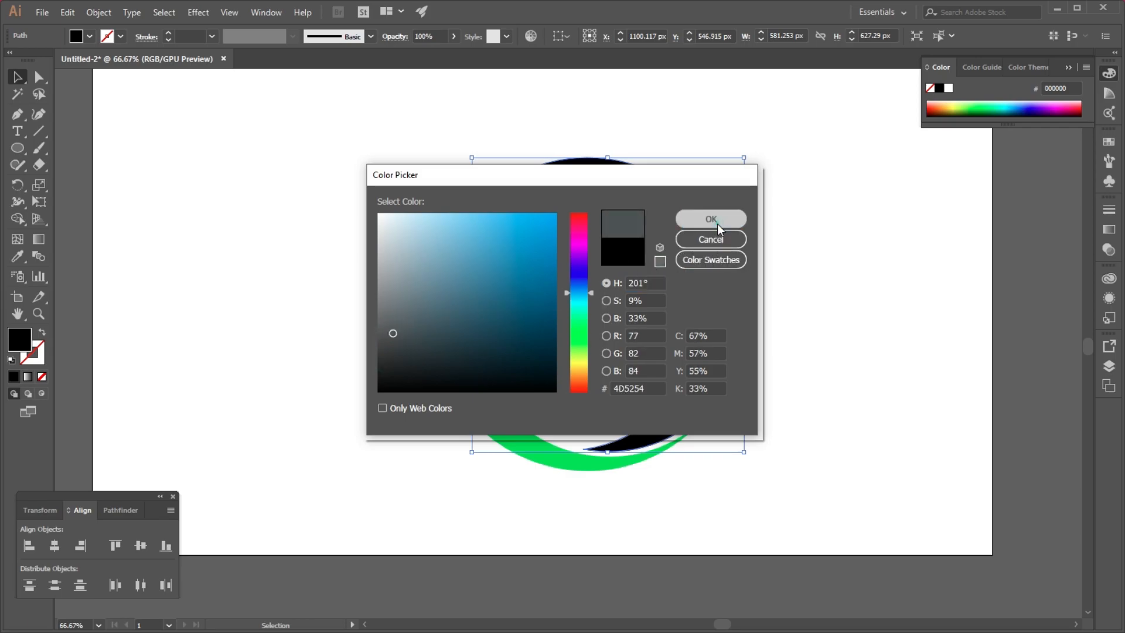
{"action": "left_click", "coordinate": [800, 242]}
Group the green and grey halves of the logo and centre the group on the artboard.
{"action": "key", "text": "ctrl+minus"}
{"action": "key", "text": "ctrl+minus"}
{"action": "left_click_drag", "start_coordinate": [477, 219], "coordinate": [676, 394]}
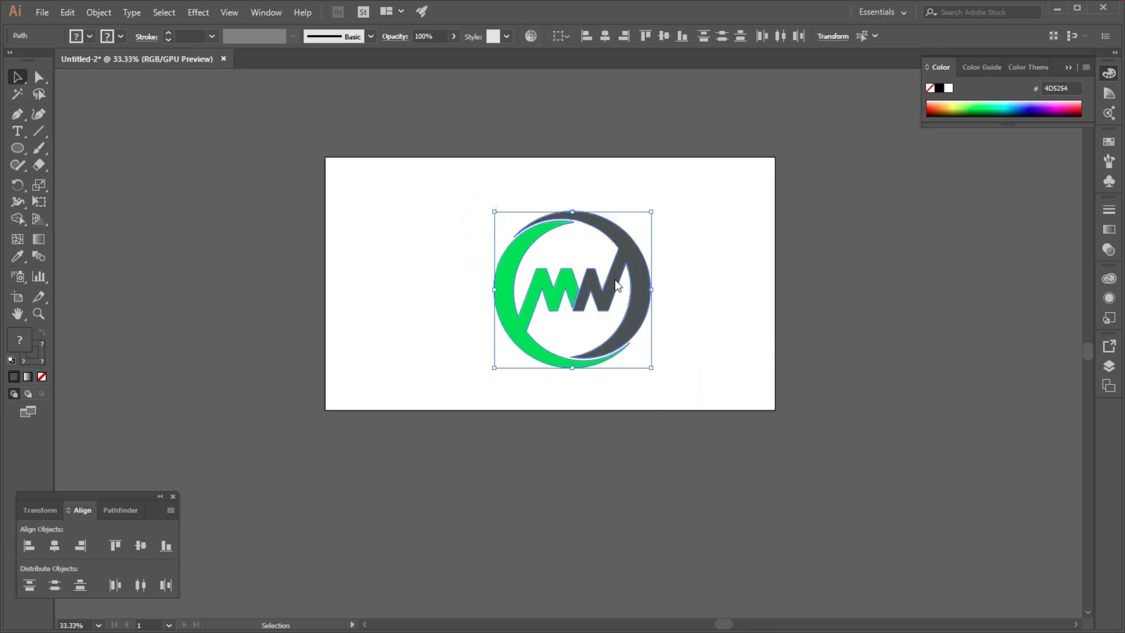
{"action": "right_click", "coordinate": [615, 281]}
{"action": "left_click", "coordinate": [644, 367]}
{"action": "left_click", "coordinate": [680, 319]}
{"action": "left_click_drag", "start_coordinate": [635, 296], "coordinate": [384, 455]}
{"action": "scroll", "coordinate": [558, 276], "scroll_direction": "up", "scroll_amount": 2}
{"action": "key", "text": "super"}
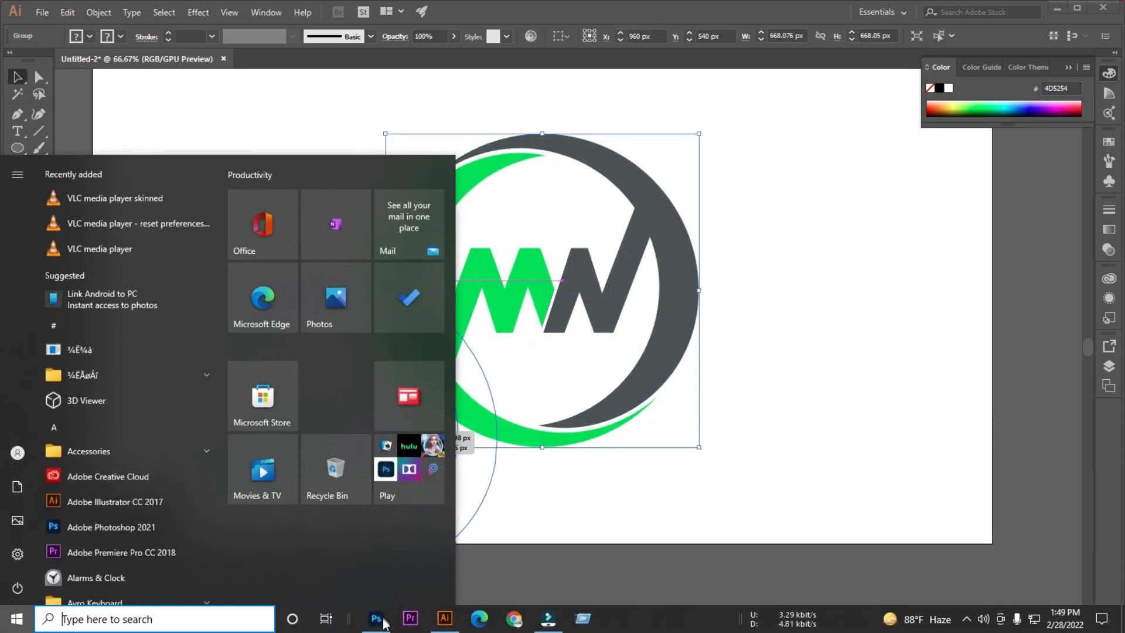
{"action": "left_click_drag", "start_coordinate": [379, 628], "coordinate": [424, 426]}
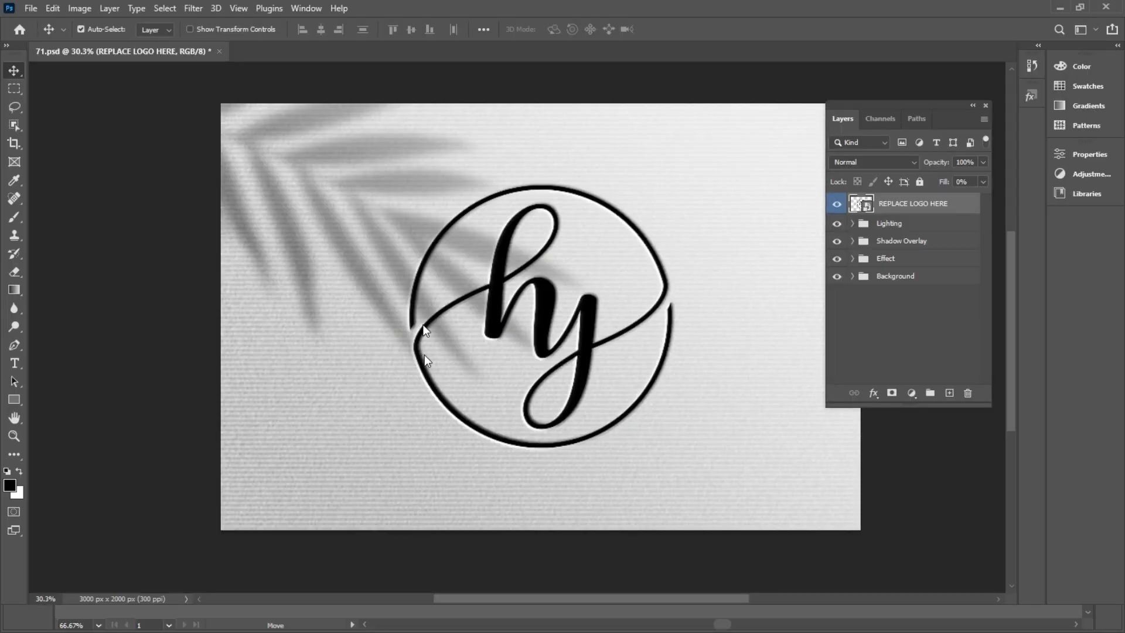
{"action": "left_click_drag", "start_coordinate": [919, 273], "coordinate": [867, 207]}
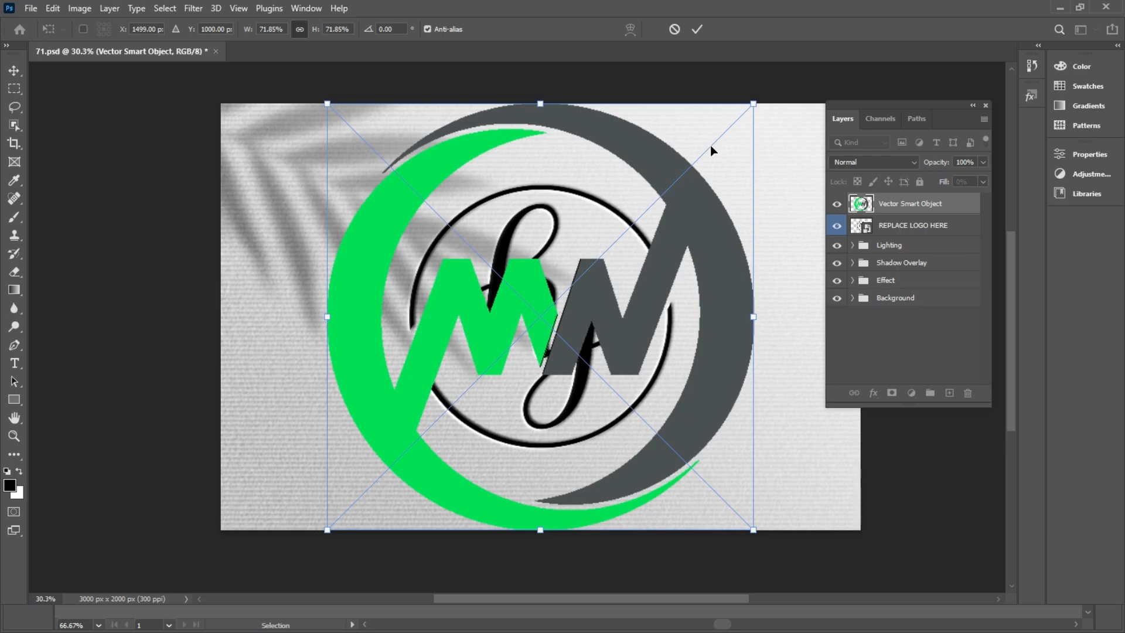
{"action": "key", "text": "Escape"}
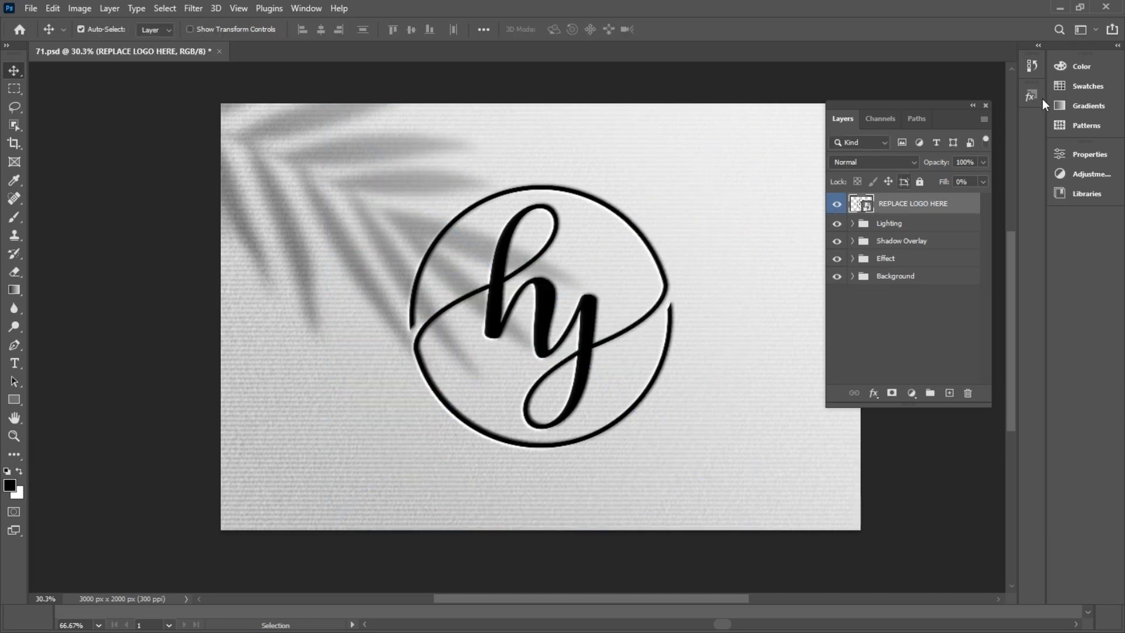
{"action": "left_click", "coordinate": [1057, 12]}
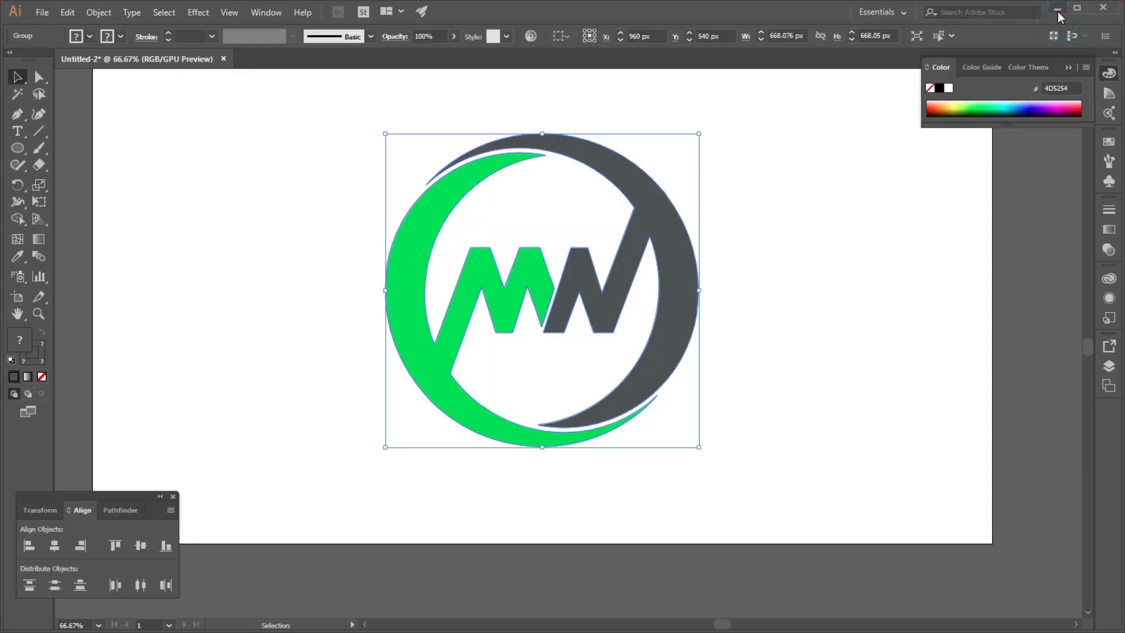
{"action": "left_click", "coordinate": [761, 270]}
{"action": "left_click", "coordinate": [661, 218]}
Switch to Photoshop and open the contents of the REPLACE LOGO HERE smart object in 71.psd.
{"action": "key", "text": "super"}
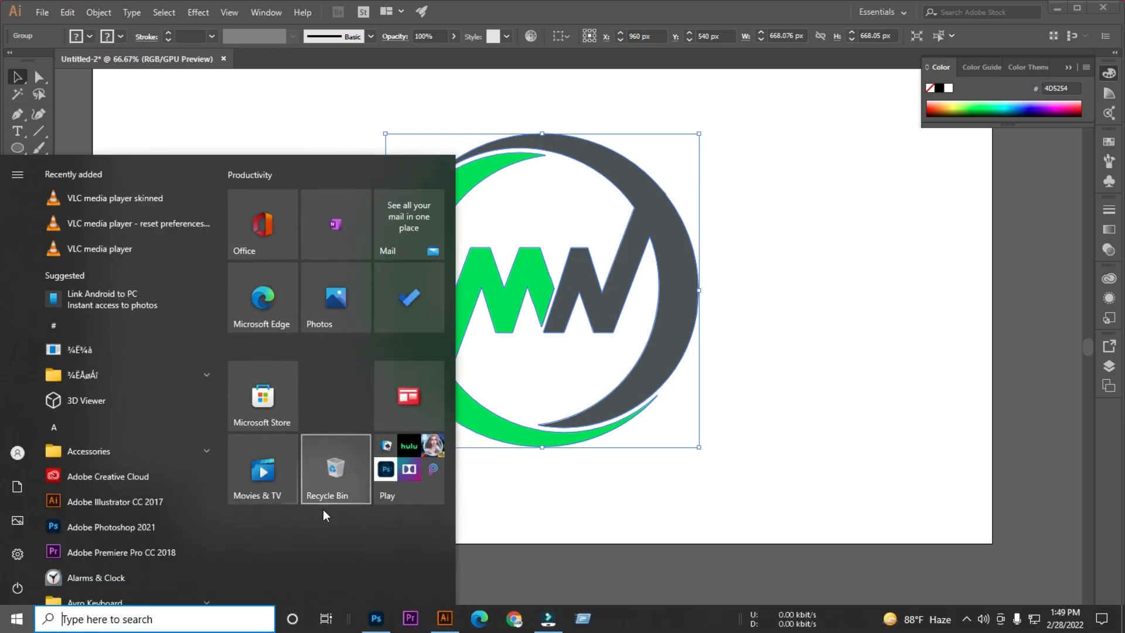
{"action": "left_click", "coordinate": [375, 619]}
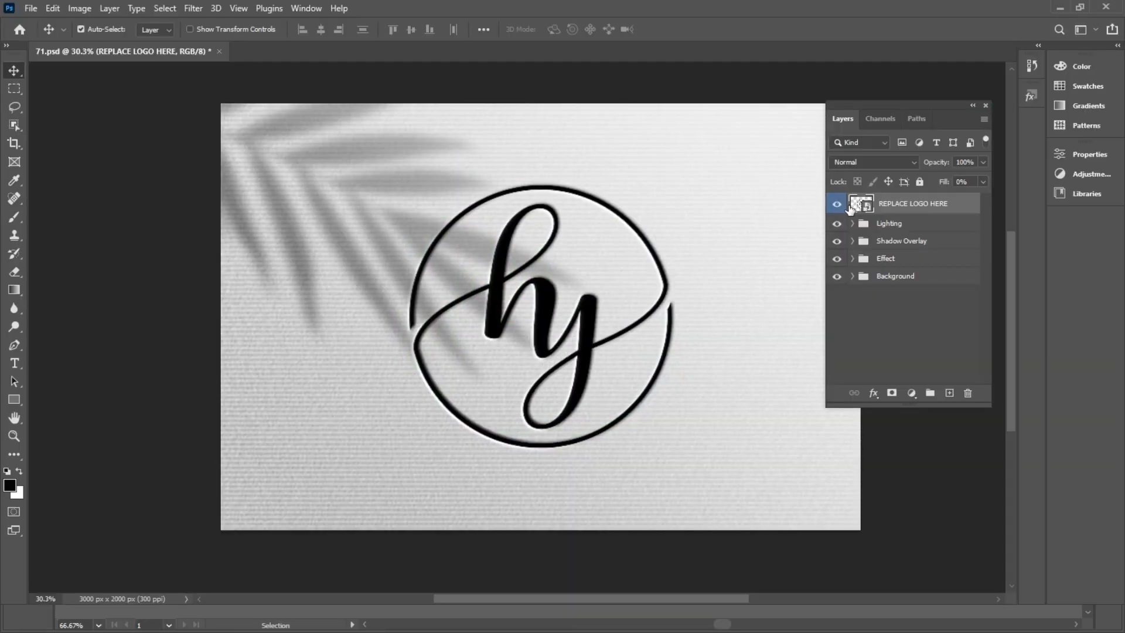
{"action": "double_click", "coordinate": [868, 207]}
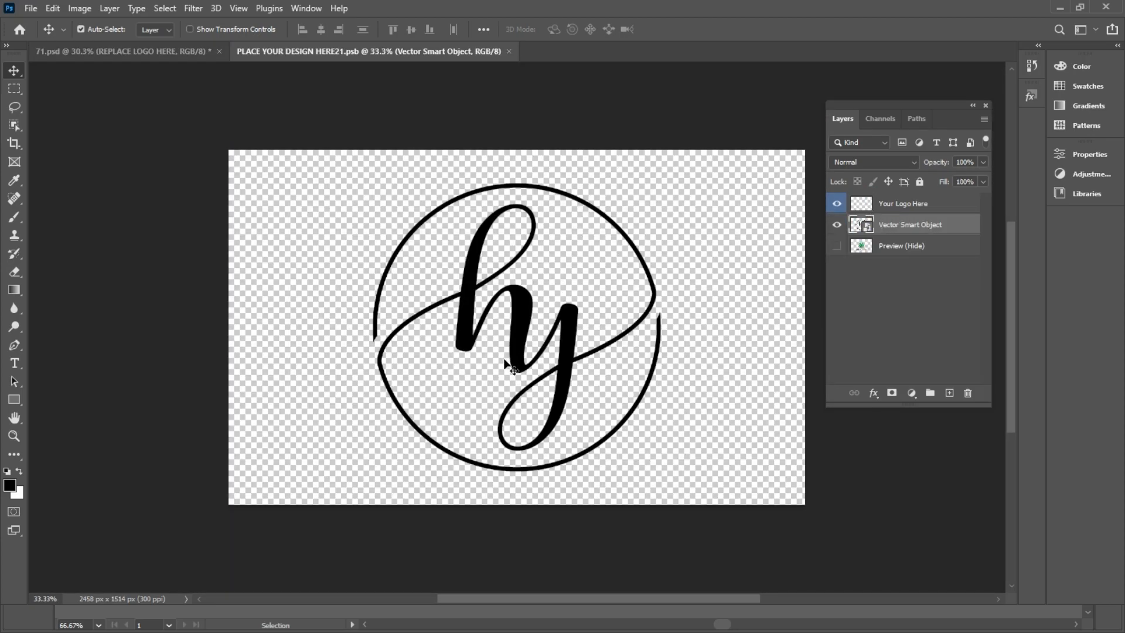
Bring the grouped logo from Illustrator into PLACE YOUR DESIGN HERE21.psb in Photoshop.
{"action": "key", "text": "super"}
{"action": "left_click", "coordinate": [454, 622]}
{"action": "left_click_drag", "start_coordinate": [430, 240], "coordinate": [481, 437]}
{"action": "key", "text": "super"}
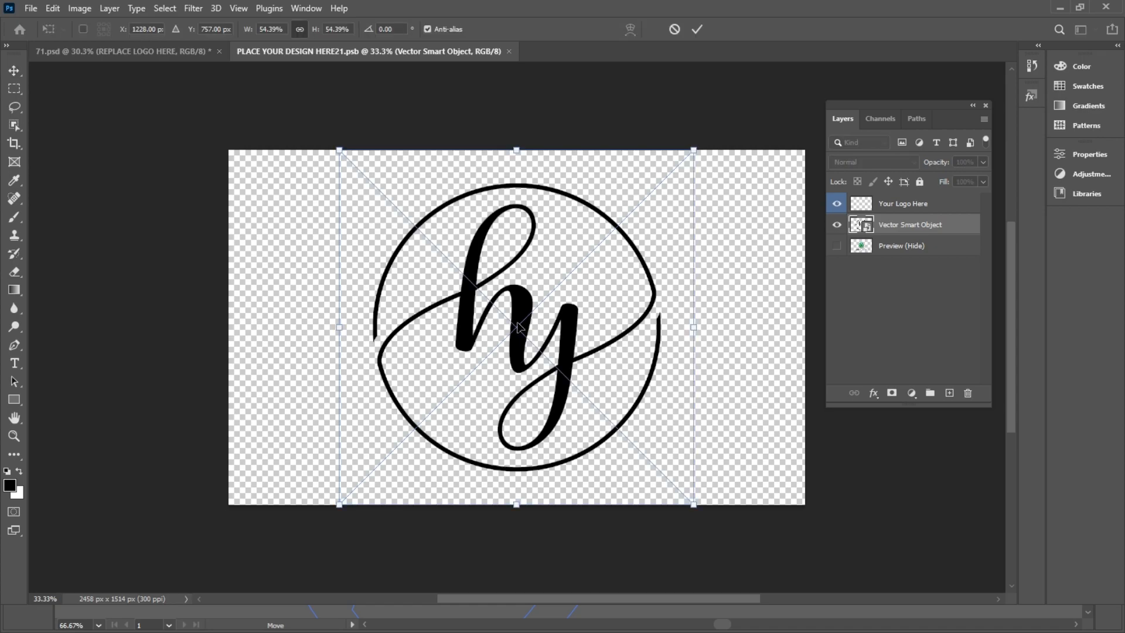
Scale the placed logo to 44.70% about its centre and commit the placement.
{"action": "left_click_drag", "start_coordinate": [695, 152], "coordinate": [632, 213]}
{"action": "left_click_drag", "start_coordinate": [586, 286], "coordinate": [617, 254]}
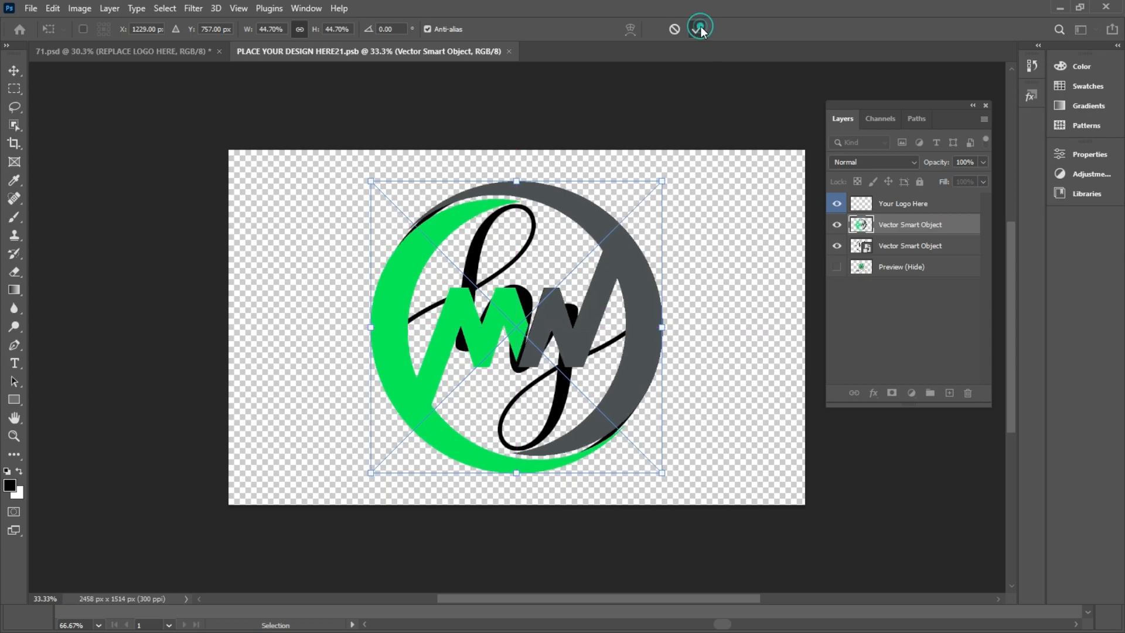
{"action": "left_click", "coordinate": [698, 28]}
Hide the old hy logo layer, save the smart object and view the updated 71.psd mockup.
{"action": "left_click", "coordinate": [839, 246]}
{"action": "key", "text": "ctrl+s"}
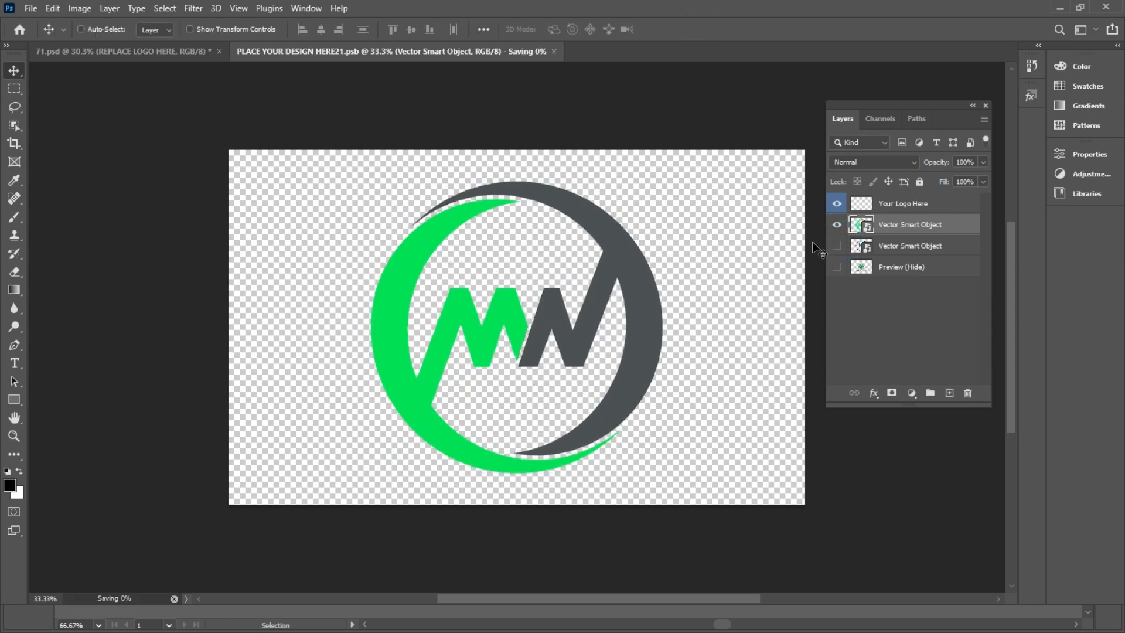
{"action": "left_click", "coordinate": [179, 52]}
{"action": "scroll", "coordinate": [553, 293], "scroll_direction": "up", "scroll_amount": 2}
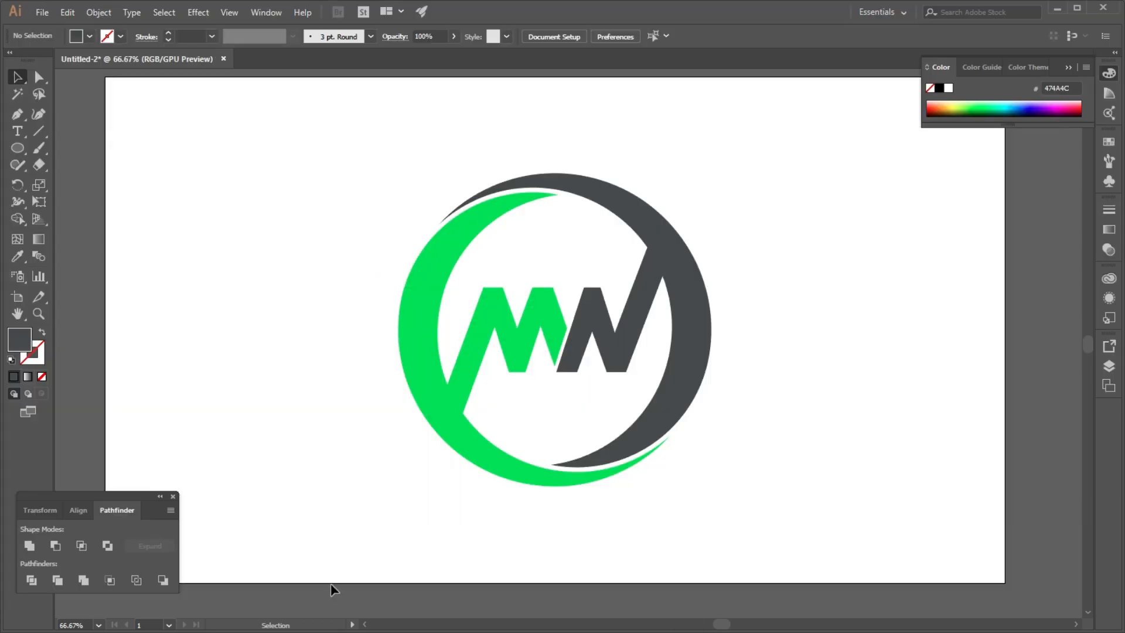
Switch to Photoshop and open the contents of the "Your logo here" smart object in Logo_mockup.psd.
{"action": "key", "text": "super"}
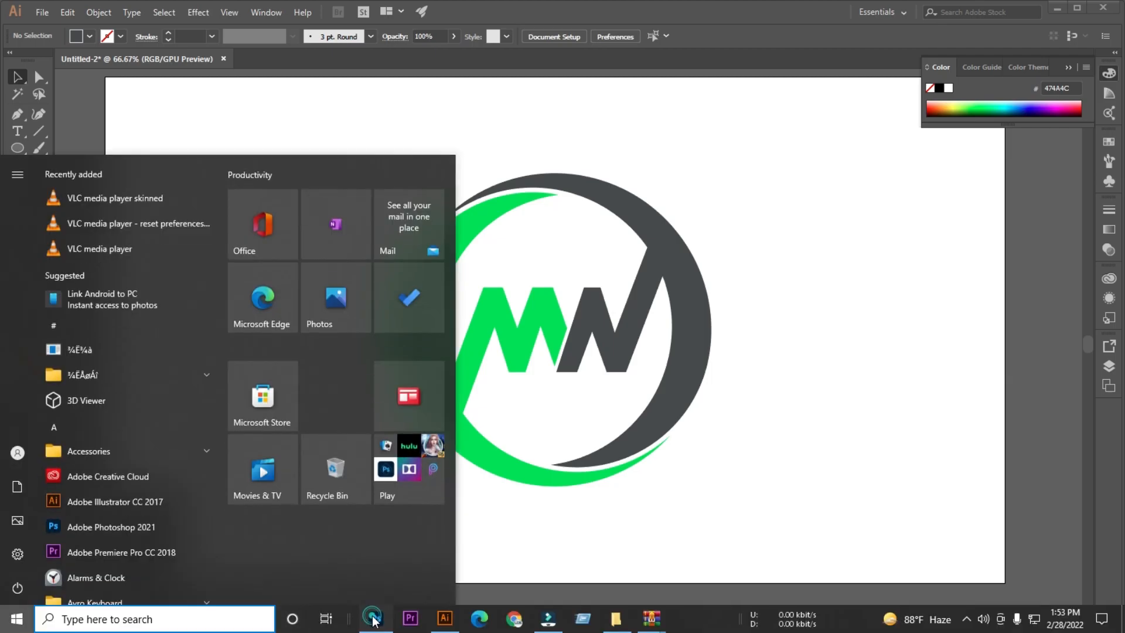
{"action": "left_click", "coordinate": [375, 620]}
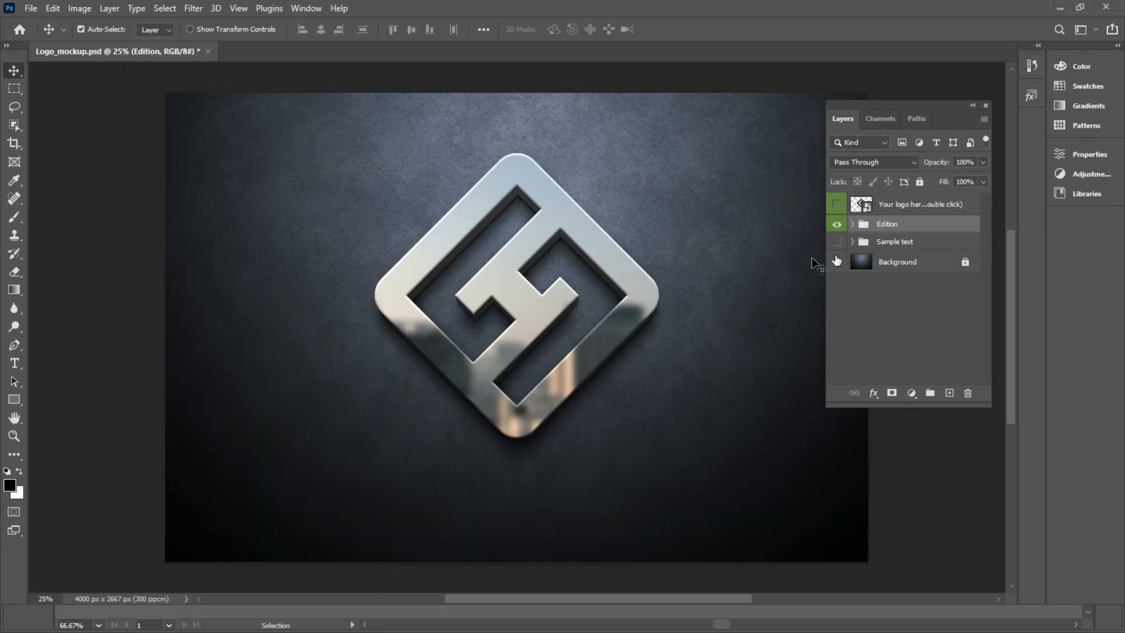
{"action": "double_click", "coordinate": [866, 205]}
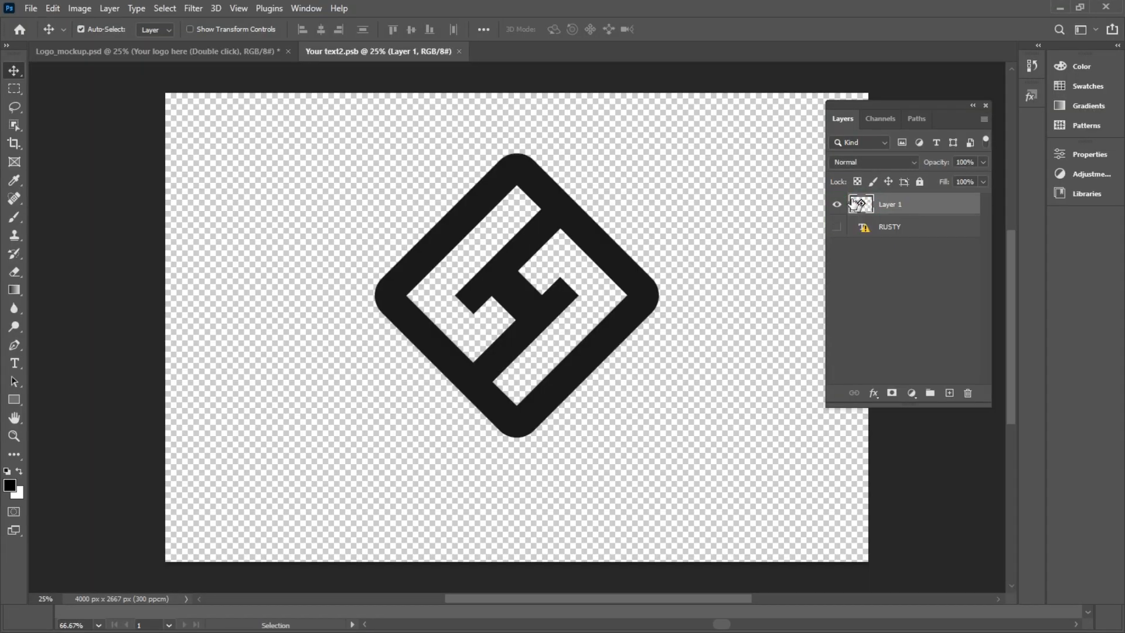
Select the whole logo in Illustrator and bring it into Your text2.psb in Photoshop.
{"action": "key", "text": "super"}
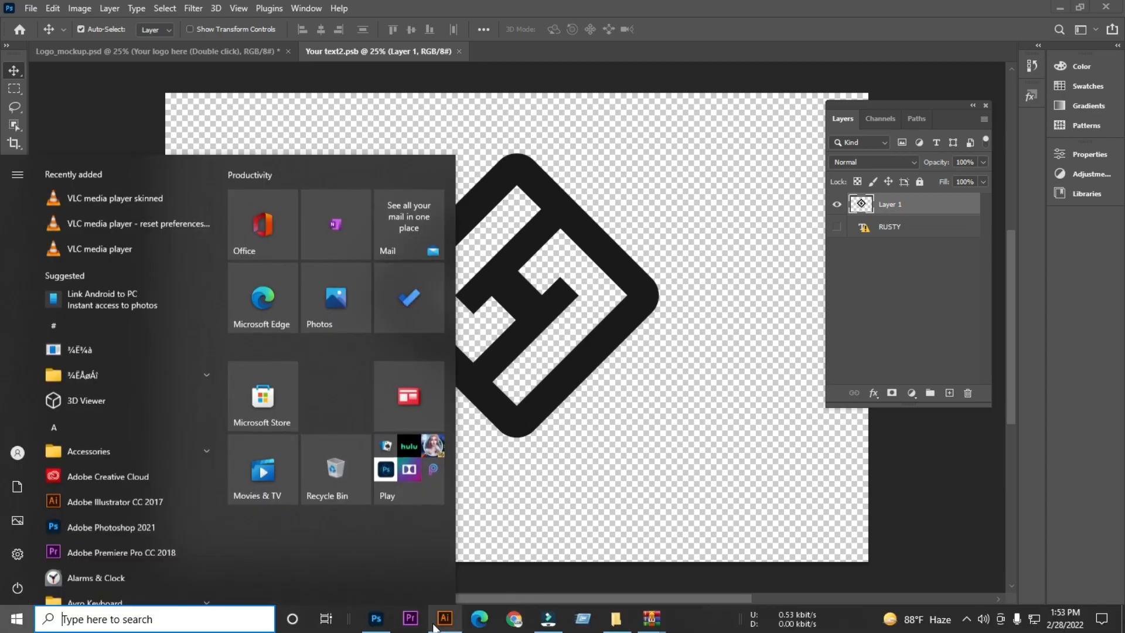
{"action": "left_click", "coordinate": [447, 619]}
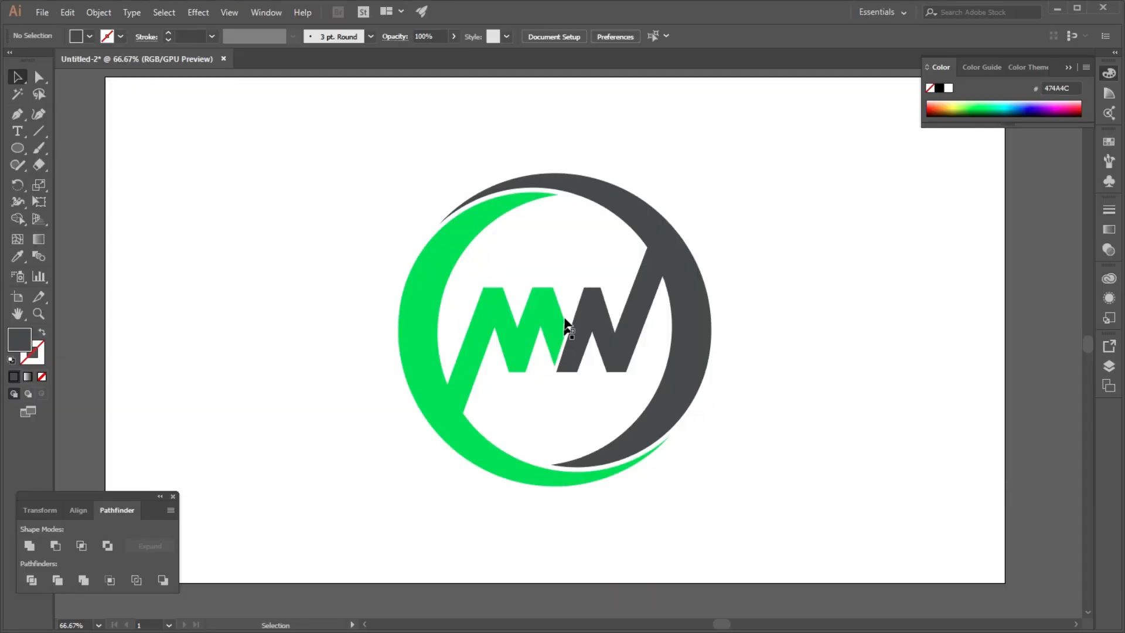
{"action": "left_click_drag", "start_coordinate": [351, 186], "coordinate": [732, 463]}
{"action": "left_click_drag", "start_coordinate": [670, 281], "coordinate": [545, 301]}
{"action": "key", "text": "super"}
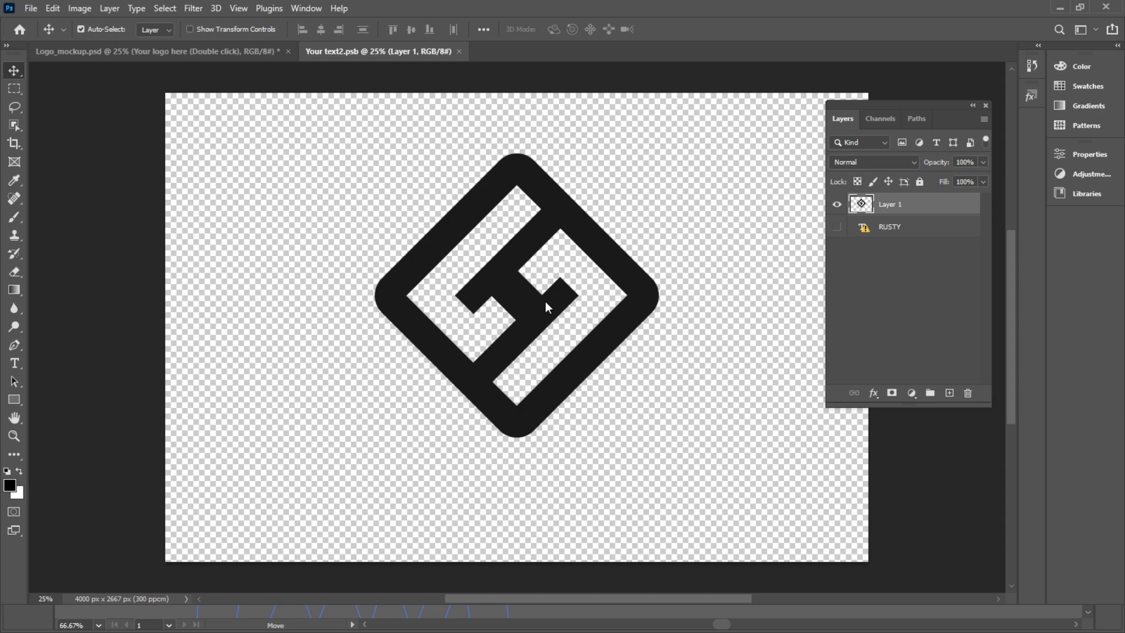
{"action": "left_click_drag", "start_coordinate": [545, 301], "coordinate": [545, 301]}
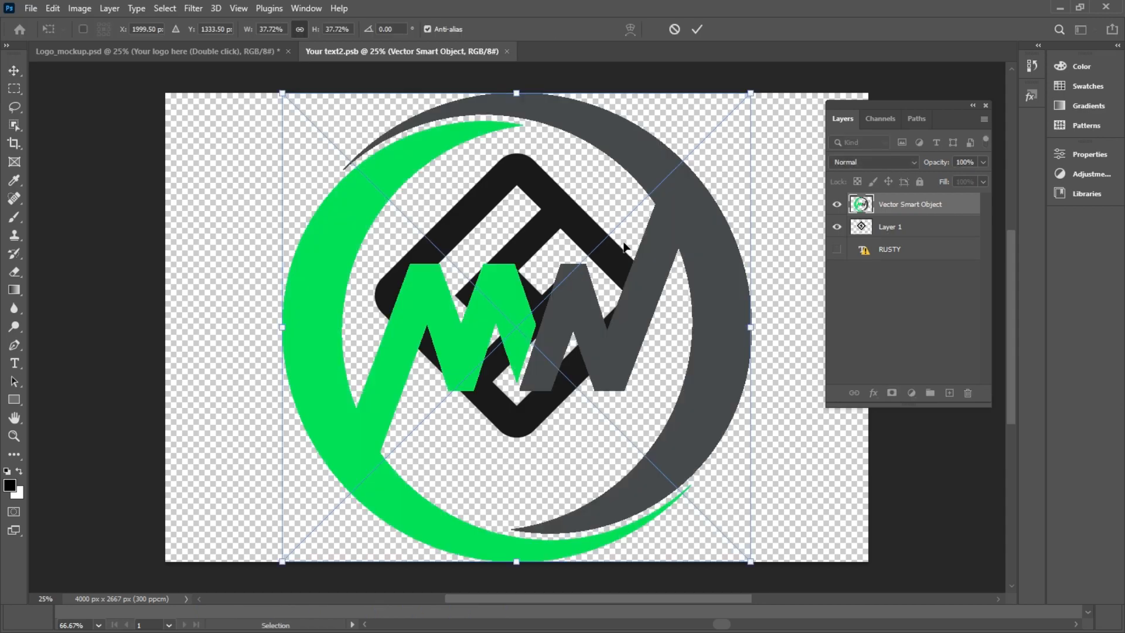
Scale the placed logo to 25.50%, move it over the middle of the diamond emblem and commit the placement.
{"action": "left_click_drag", "start_coordinate": [753, 89], "coordinate": [638, 285]}
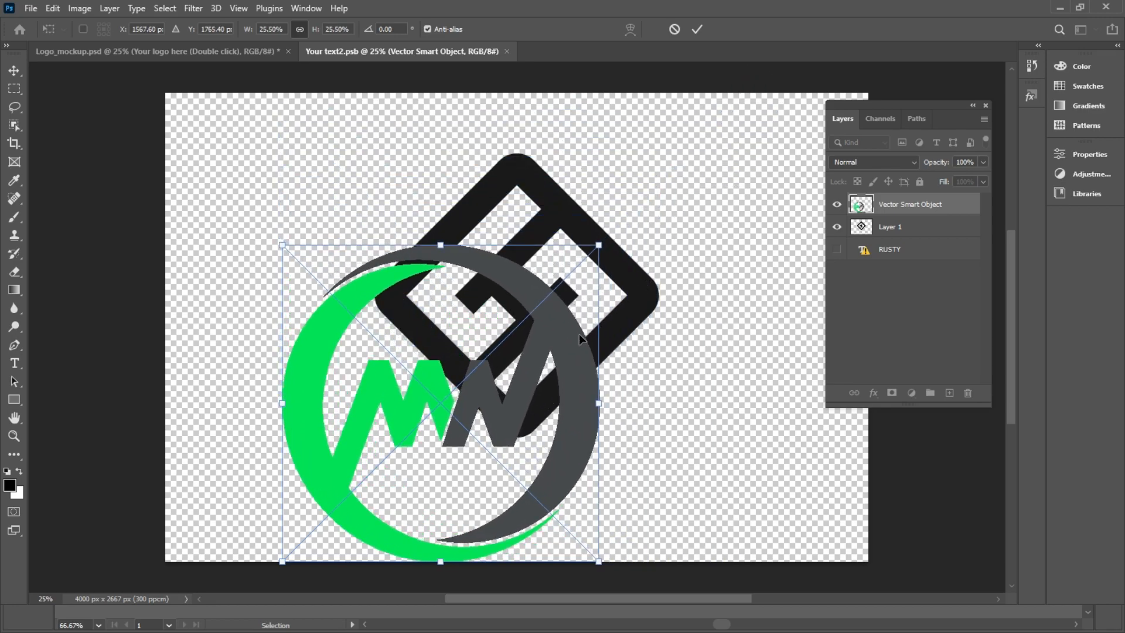
{"action": "left_click_drag", "start_coordinate": [560, 340], "coordinate": [636, 273]}
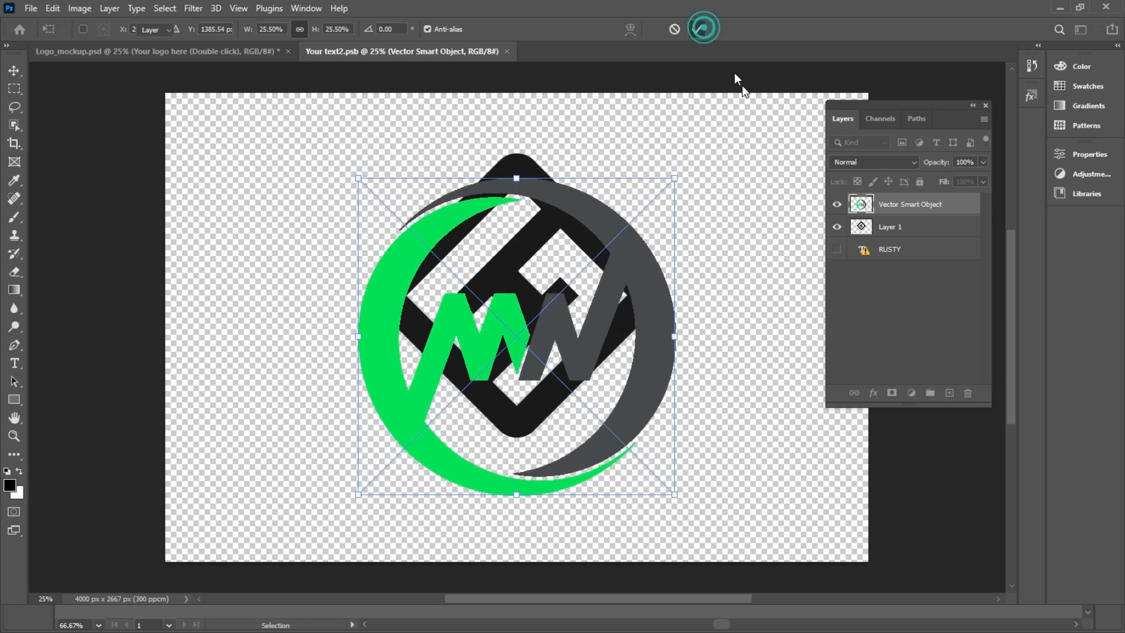
{"action": "left_click", "coordinate": [697, 29]}
Hide the diamond emblem on Layer 1, save the smart object and view the updated Logo_mockup.psd up close.
{"action": "left_click", "coordinate": [834, 227]}
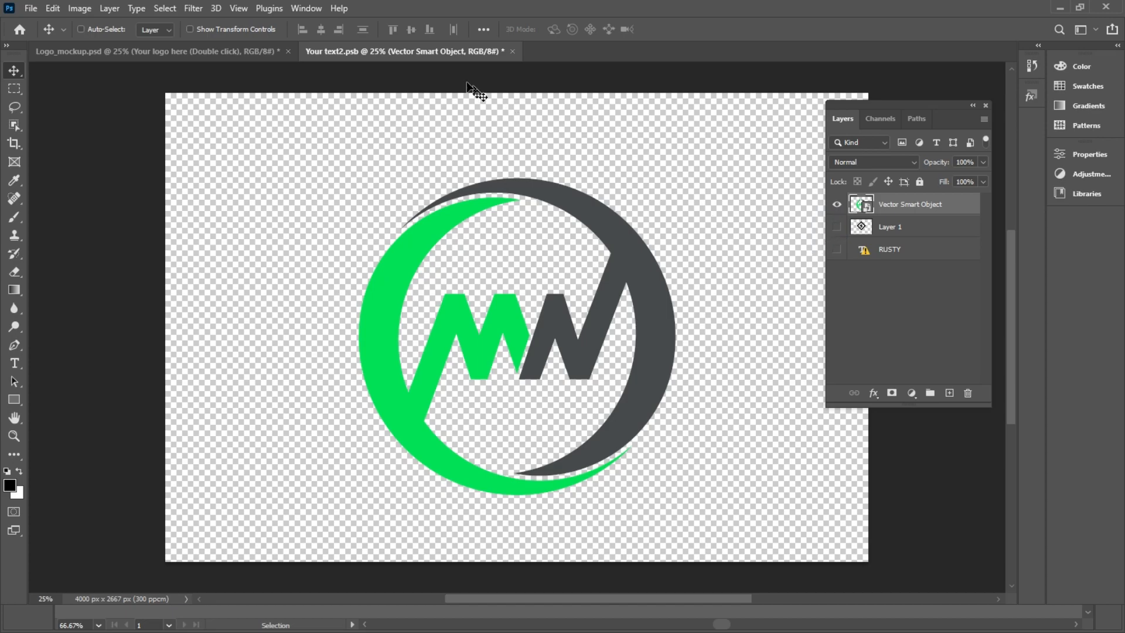
{"action": "key", "text": "ctrl+s"}
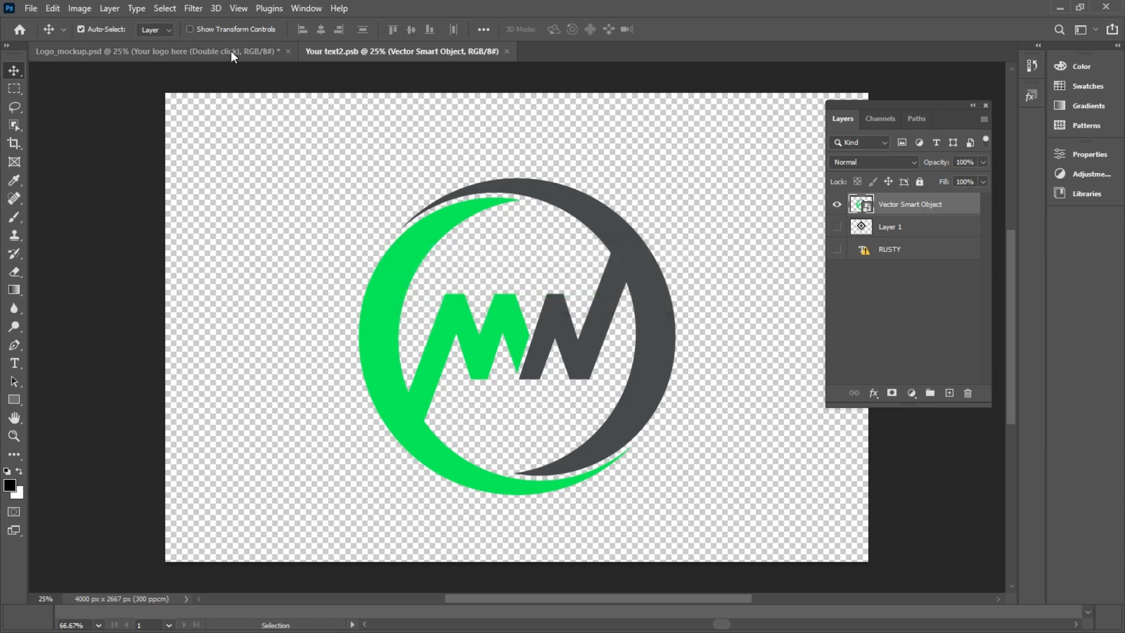
{"action": "left_click", "coordinate": [231, 51]}
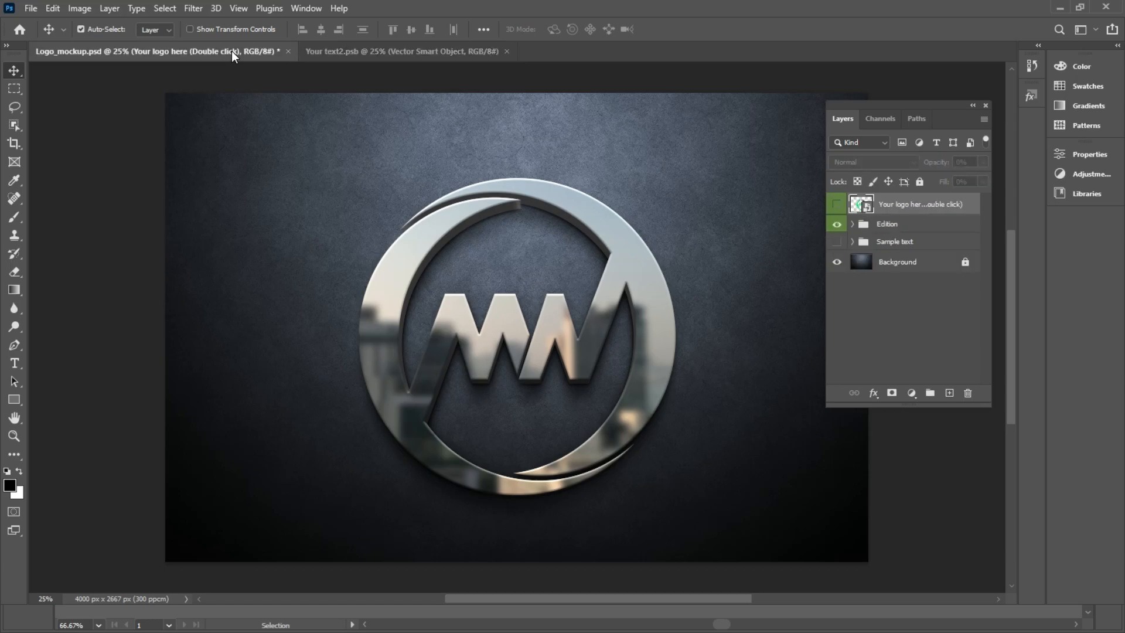
{"action": "scroll", "coordinate": [517, 275], "scroll_direction": "down", "scroll_amount": 2}
{"action": "scroll", "coordinate": [530, 284], "scroll_direction": "up", "scroll_amount": 4}
{"action": "scroll", "coordinate": [530, 283], "scroll_direction": "down", "scroll_amount": 2}
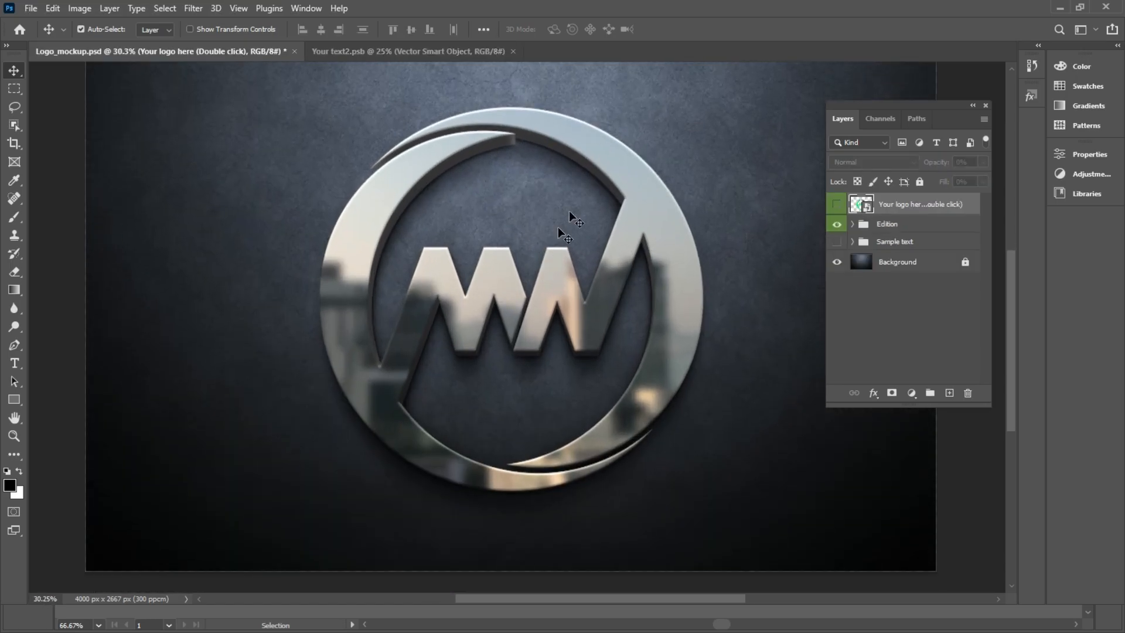